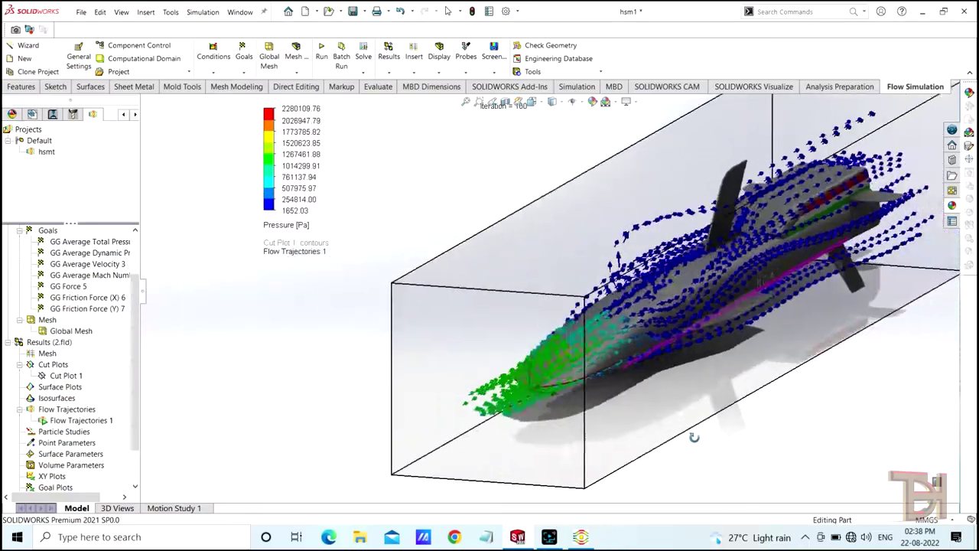
Orbit and zoom the missile to a near side view, then bring up the Flow Simulation toolset
{"action": "middle_click_drag", "start_coordinate": [806, 355], "coordinate": [756, 411]}
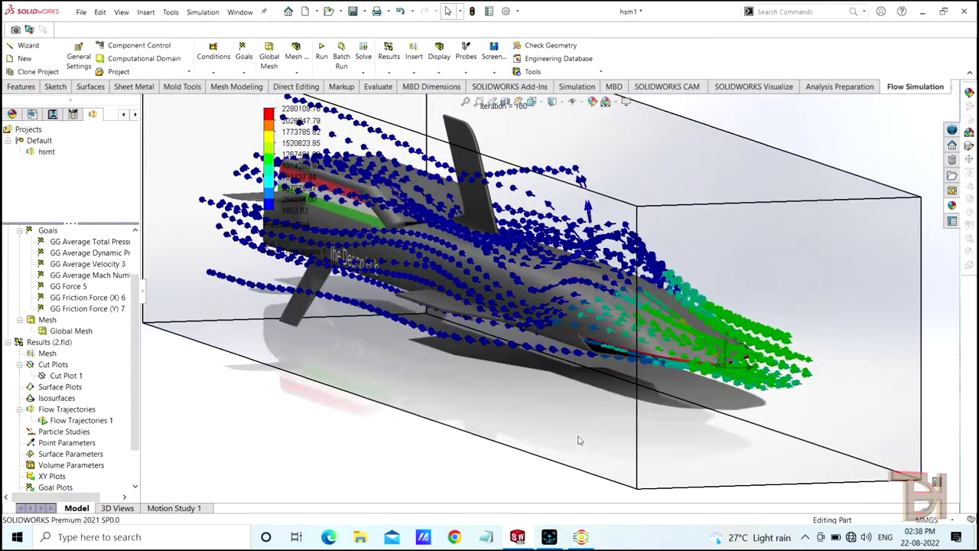
{"action": "scroll", "coordinate": [483, 424], "scroll_direction": "down", "scroll_amount": 2}
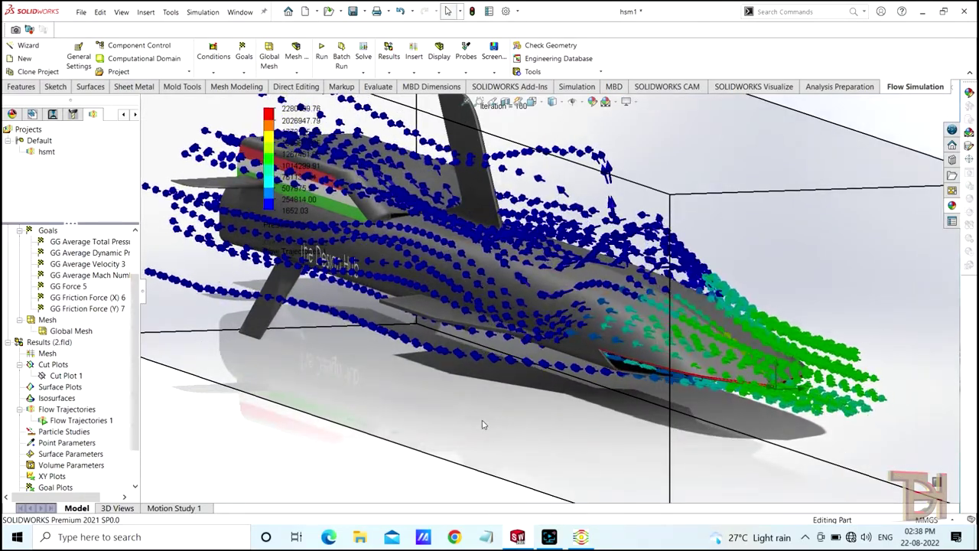
{"action": "middle_click_drag", "start_coordinate": [483, 425], "coordinate": [638, 275]}
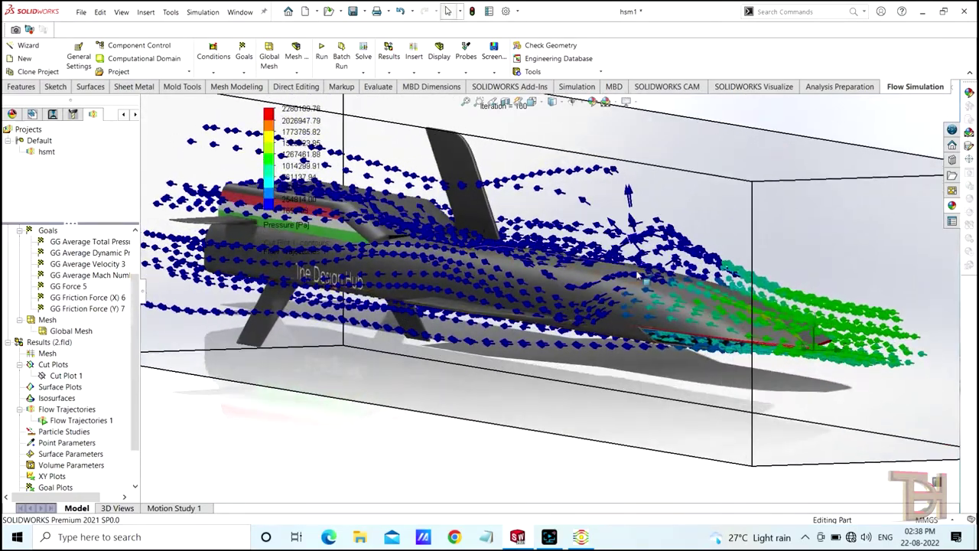
{"action": "scroll", "coordinate": [620, 337], "scroll_direction": "down", "scroll_amount": 2}
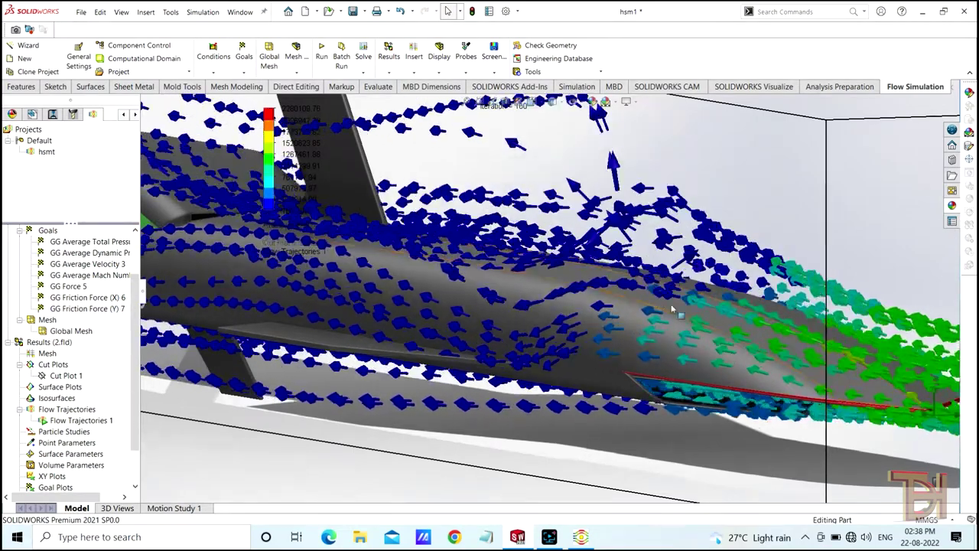
{"action": "scroll", "coordinate": [774, 450], "scroll_direction": "up", "scroll_amount": 2}
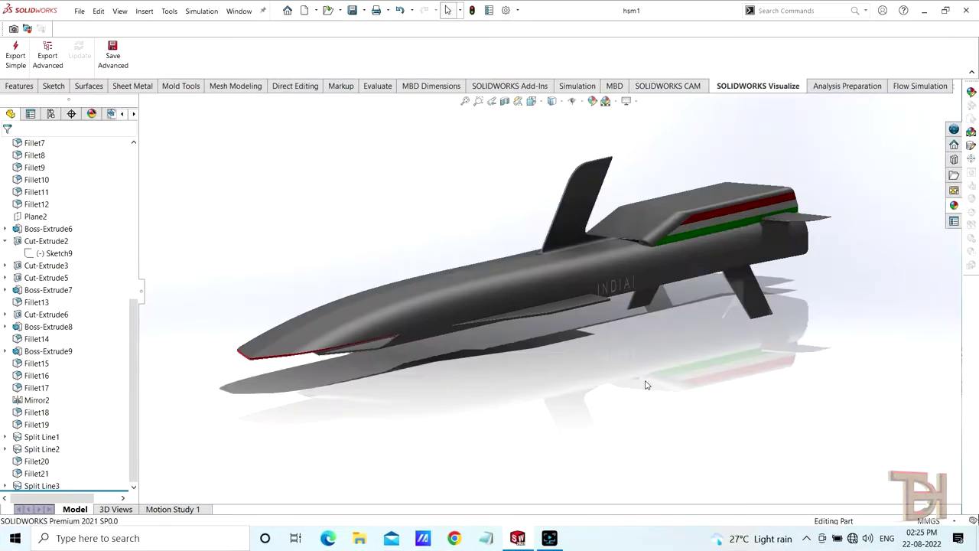
{"action": "mouse_move", "coordinate": [645, 385]}
{"action": "middle_mouse_down"}
{"action": "mouse_move", "coordinate": [632, 382]}
{"action": "mouse_move", "coordinate": [632, 360]}
{"action": "mouse_move", "coordinate": [610, 416]}
{"action": "mouse_move", "coordinate": [640, 390]}
{"action": "mouse_move", "coordinate": [506, 379]}
{"action": "mouse_move", "coordinate": [442, 388]}
{"action": "mouse_move", "coordinate": [546, 405]}
{"action": "mouse_move", "coordinate": [501, 398]}
{"action": "mouse_move", "coordinate": [705, 382]}
{"action": "mouse_move", "coordinate": [831, 394]}
{"action": "mouse_move", "coordinate": [748, 368]}
{"action": "mouse_move", "coordinate": [671, 367]}
{"action": "mouse_move", "coordinate": [665, 314]}
{"action": "mouse_move", "coordinate": [551, 191]}
{"action": "mouse_move", "coordinate": [740, 415]}
{"action": "middle_mouse_up"}
{"action": "scroll", "coordinate": [705, 381], "scroll_direction": "up", "scroll_amount": 5}
{"action": "scroll", "coordinate": [671, 360], "scroll_direction": "down", "scroll_amount": 3}
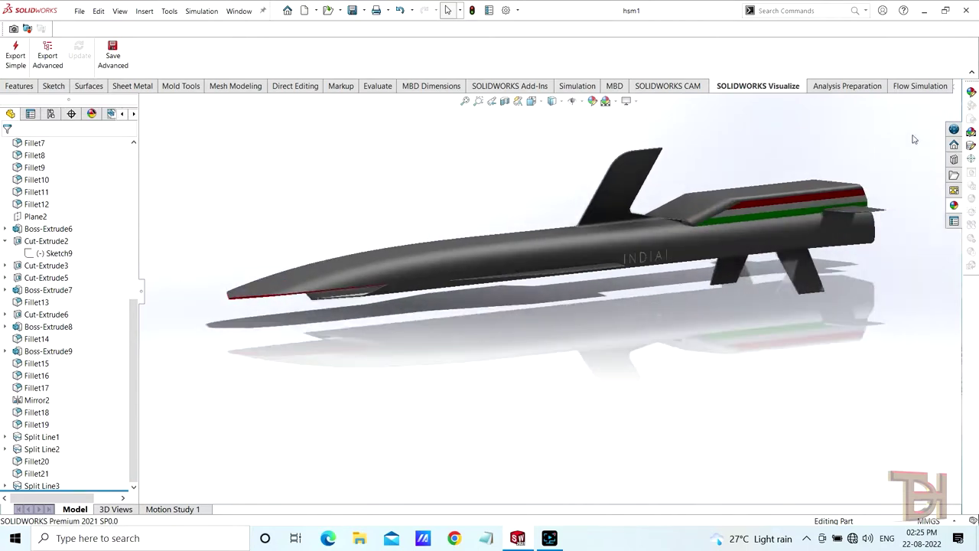
{"action": "left_click", "coordinate": [921, 86]}
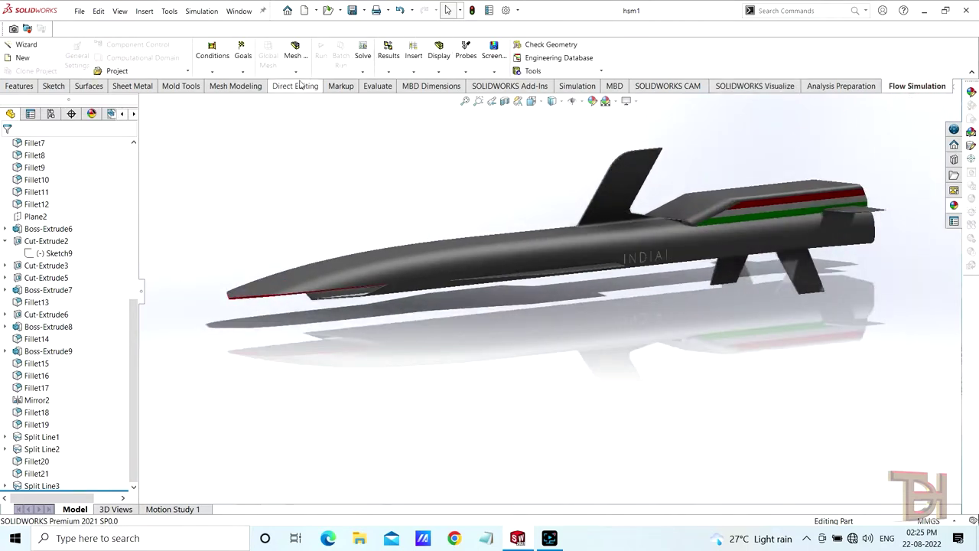
Start a Wizard project named hsmt and advance to the Unit System page
{"action": "left_click", "coordinate": [18, 43]}
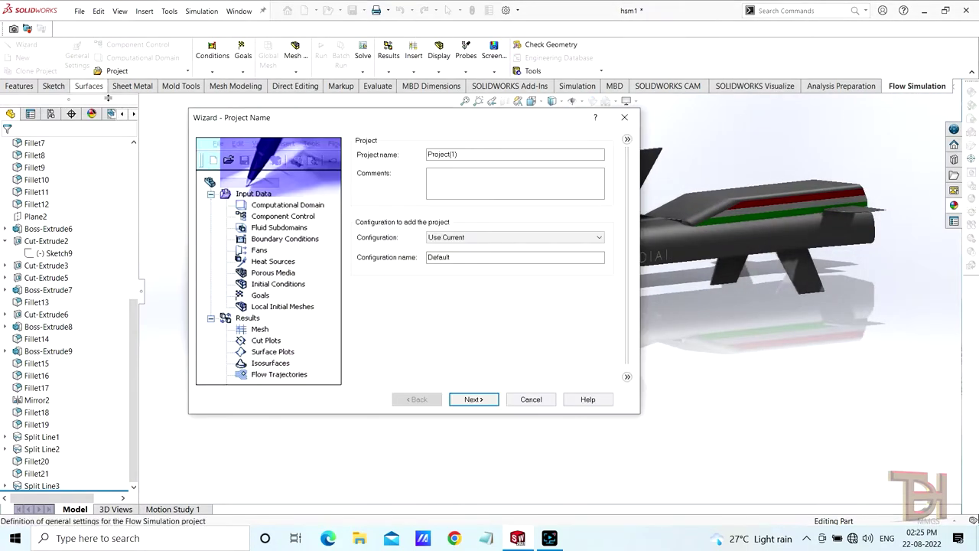
{"action": "left_click", "coordinate": [466, 154]}
{"action": "type", "text": "hsm1"}
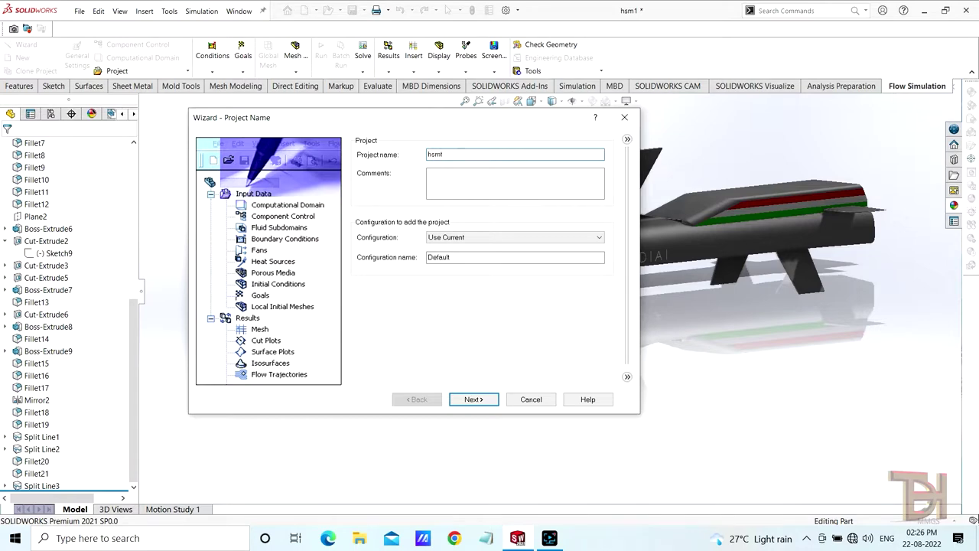
{"action": "left_click", "coordinate": [473, 399]}
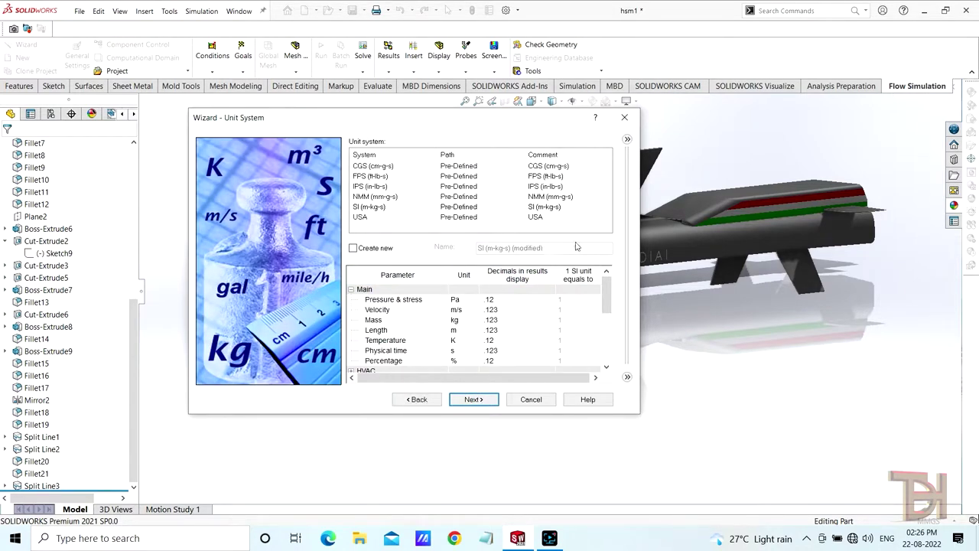
Keep SI units, enable gravity (Z −9.81 m/s^2) and choose the External analysis type
{"action": "scroll", "coordinate": [528, 306], "scroll_direction": "down", "scroll_amount": 5}
{"action": "scroll", "coordinate": [532, 310], "scroll_direction": "up", "scroll_amount": 5}
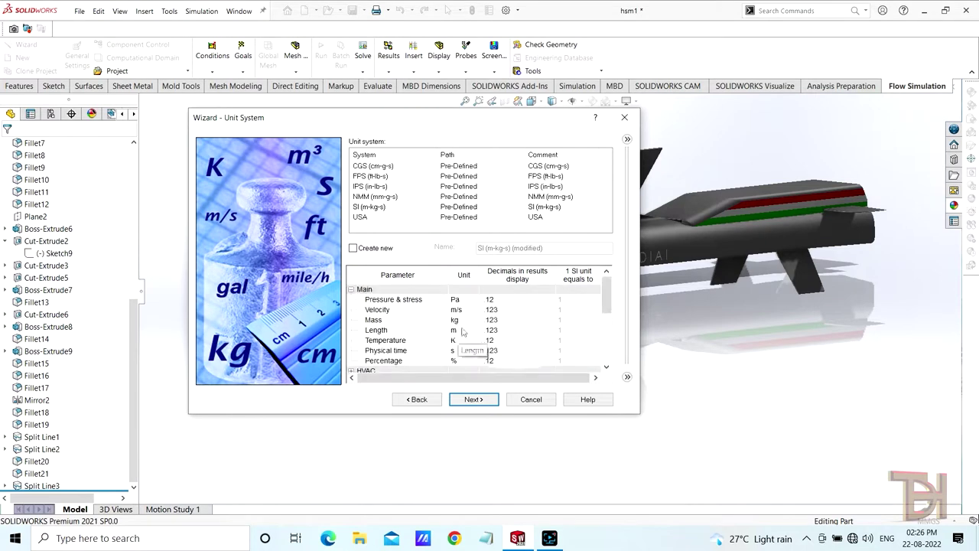
{"action": "left_click", "coordinate": [476, 400]}
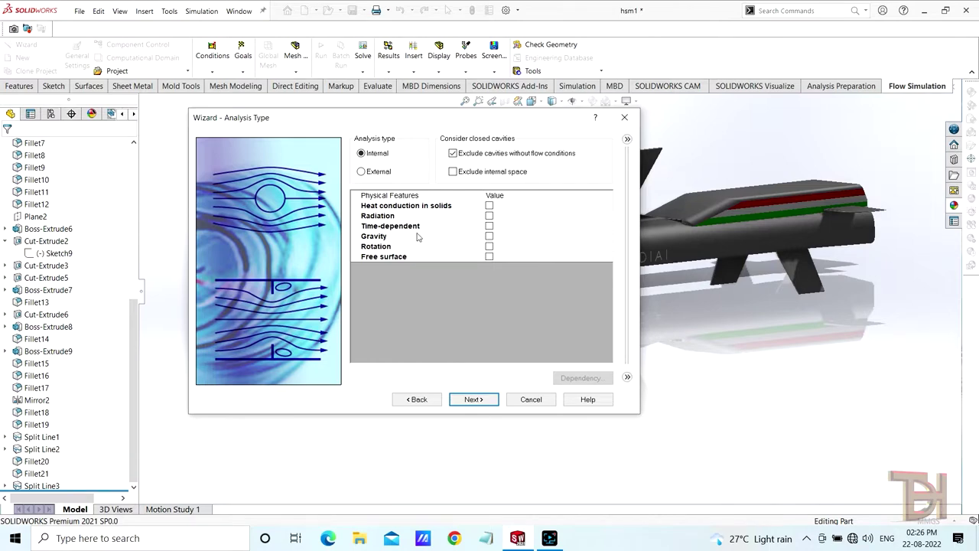
{"action": "left_click", "coordinate": [489, 237]}
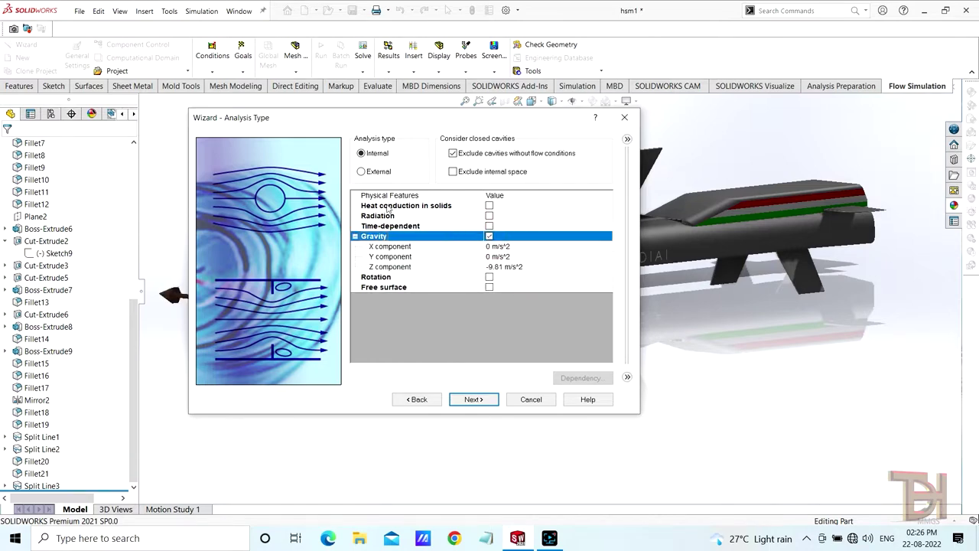
{"action": "left_click", "coordinate": [363, 173]}
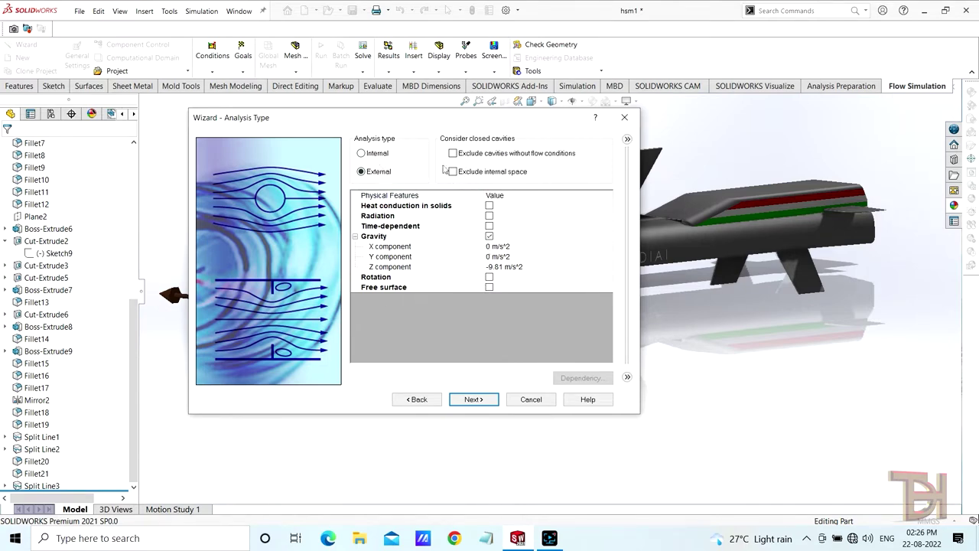
{"action": "left_click", "coordinate": [475, 399]}
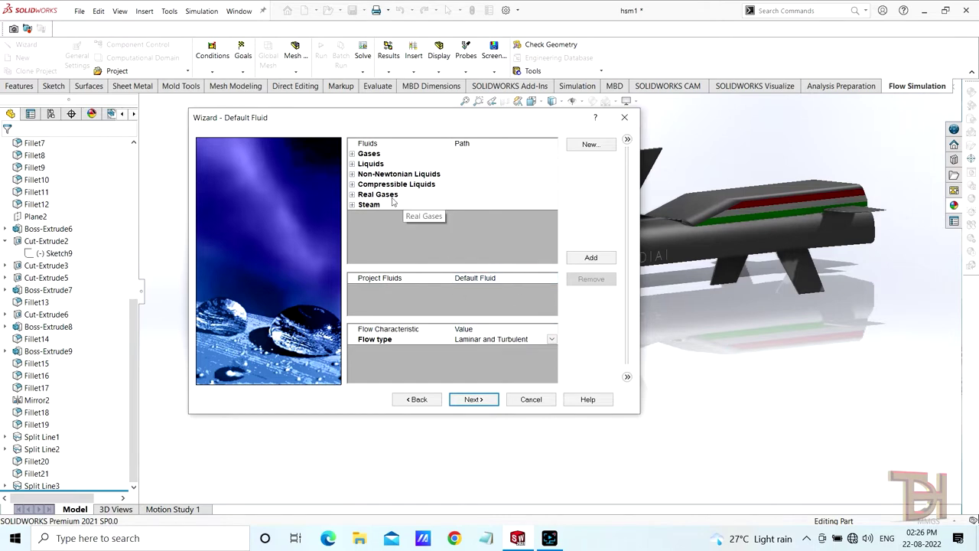
Add Air from the predefined gases as the project fluid and keep adiabatic wall defaults
{"action": "left_click", "coordinate": [352, 154]}
{"action": "left_click", "coordinate": [377, 185]}
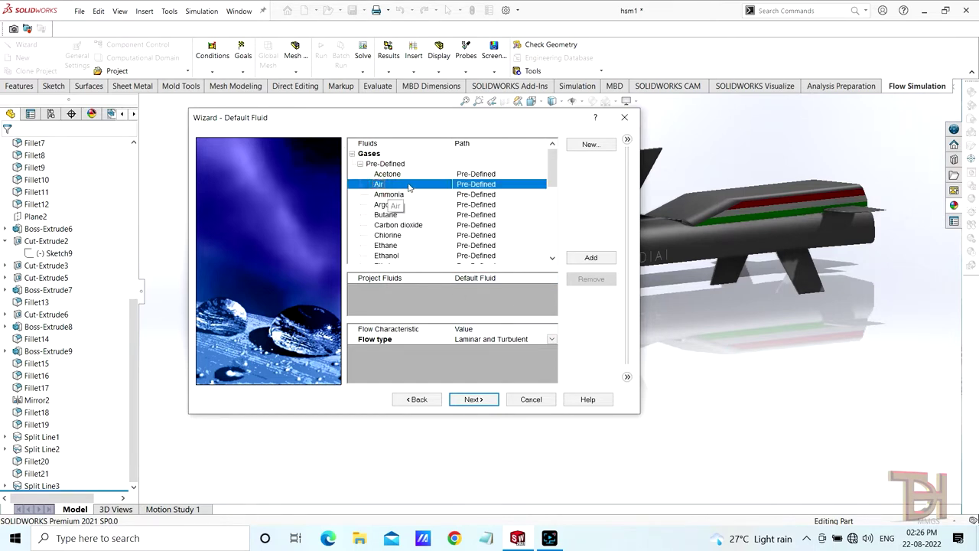
{"action": "left_click", "coordinate": [591, 257]}
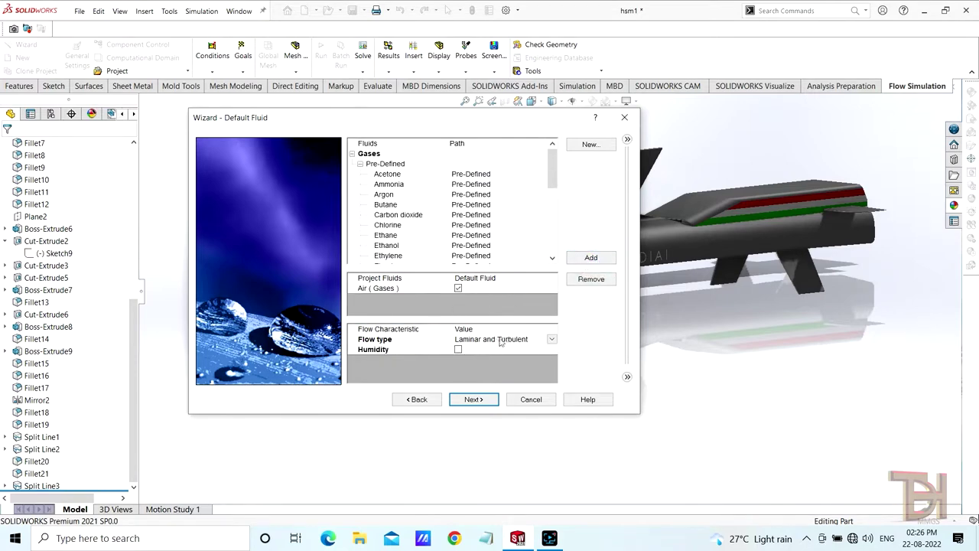
{"action": "left_click", "coordinate": [474, 399]}
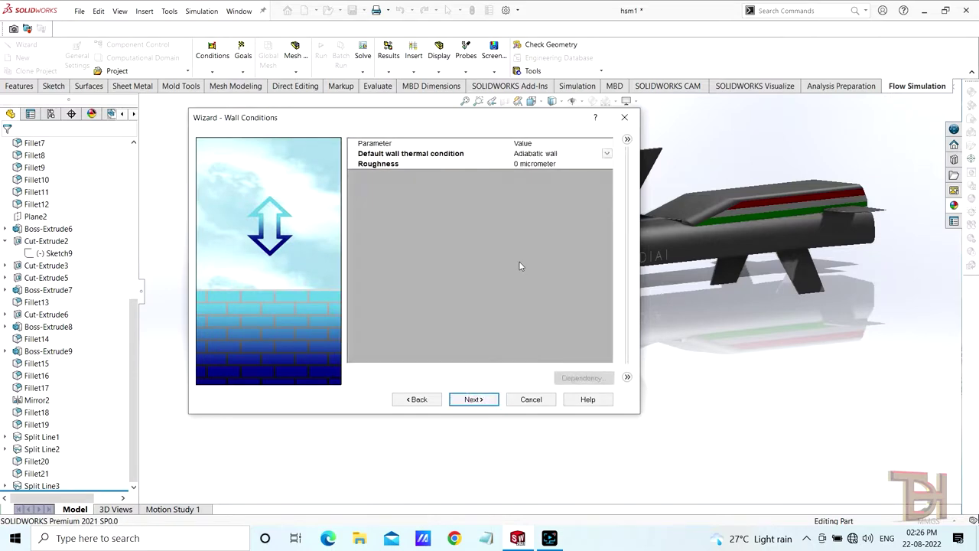
{"action": "left_click", "coordinate": [474, 399]}
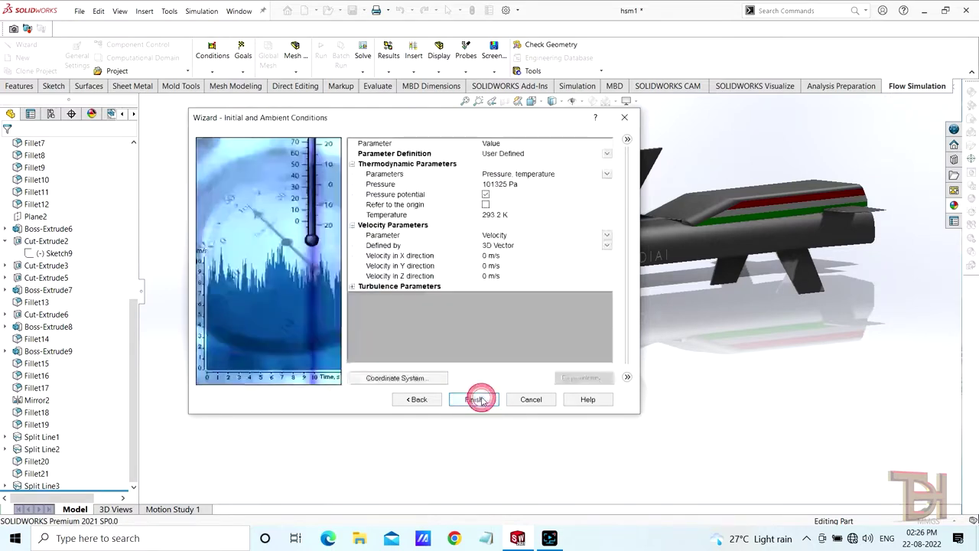
Specify the flow velocity as a Mach number of 10 in the X direction
{"action": "left_click", "coordinate": [504, 237]}
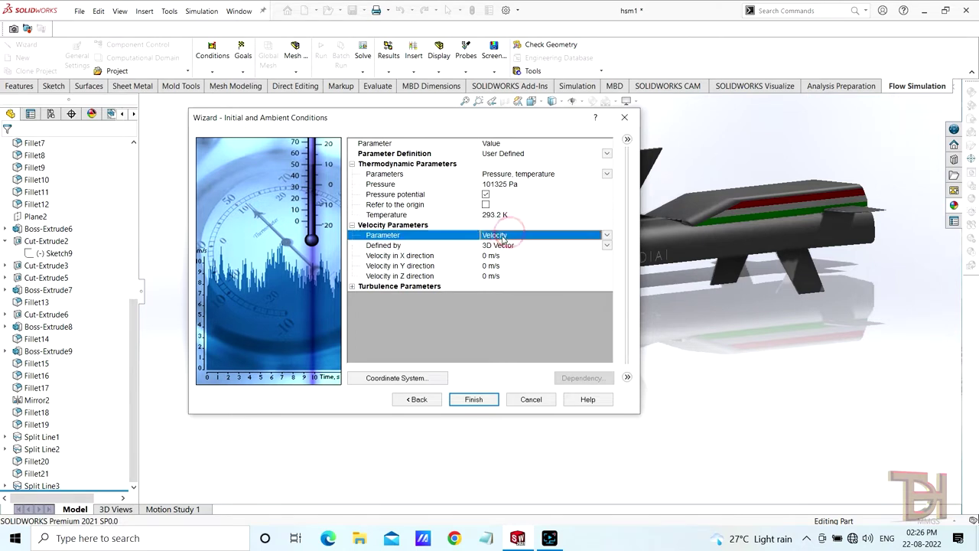
{"action": "left_click", "coordinate": [607, 236]}
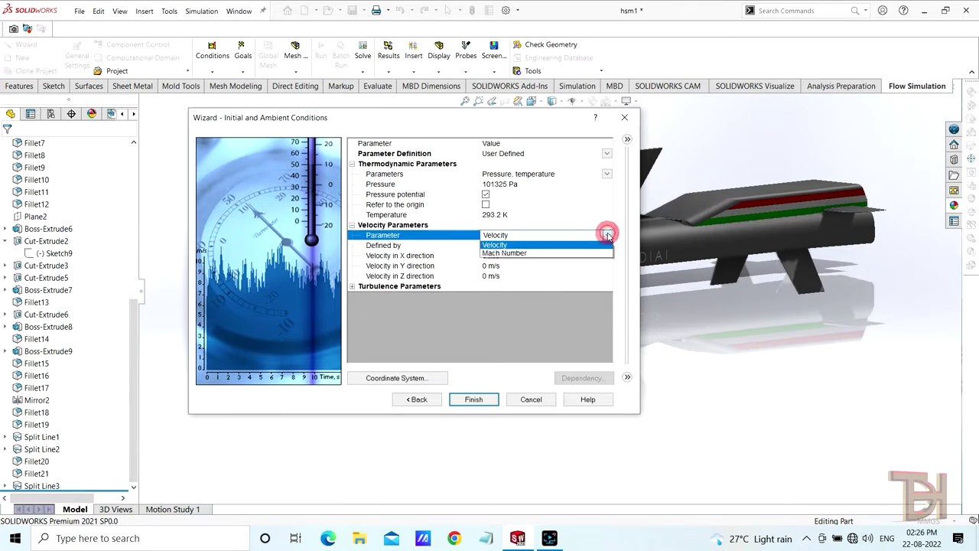
{"action": "left_click", "coordinate": [529, 254]}
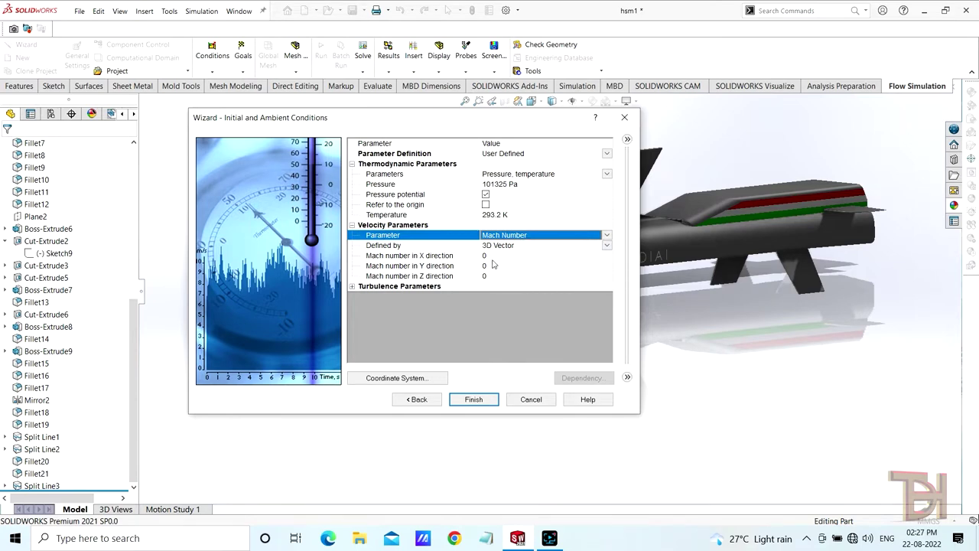
{"action": "scroll", "coordinate": [724, 289], "scroll_direction": "up", "scroll_amount": 5}
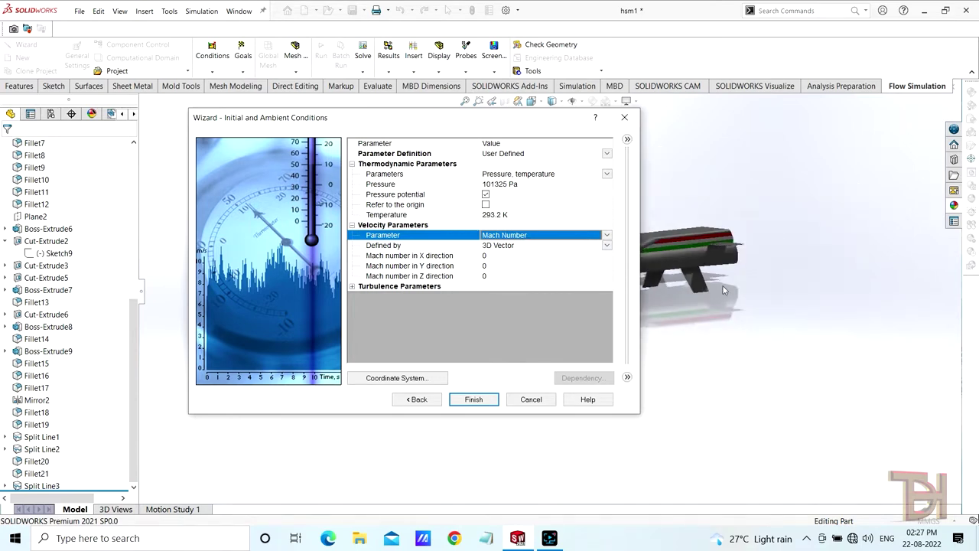
{"action": "middle_click_drag", "start_coordinate": [655, 291], "coordinate": [674, 292]}
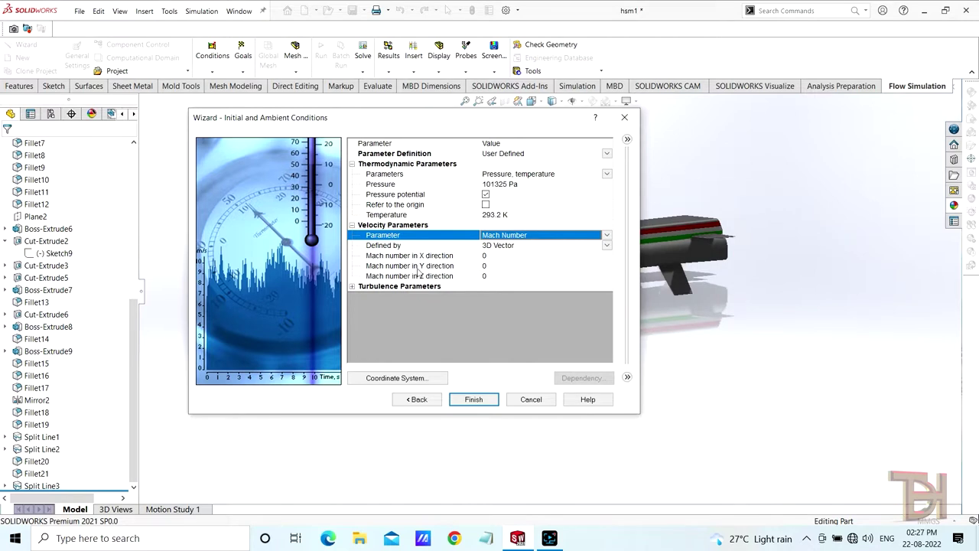
{"action": "left_click", "coordinate": [487, 258]}
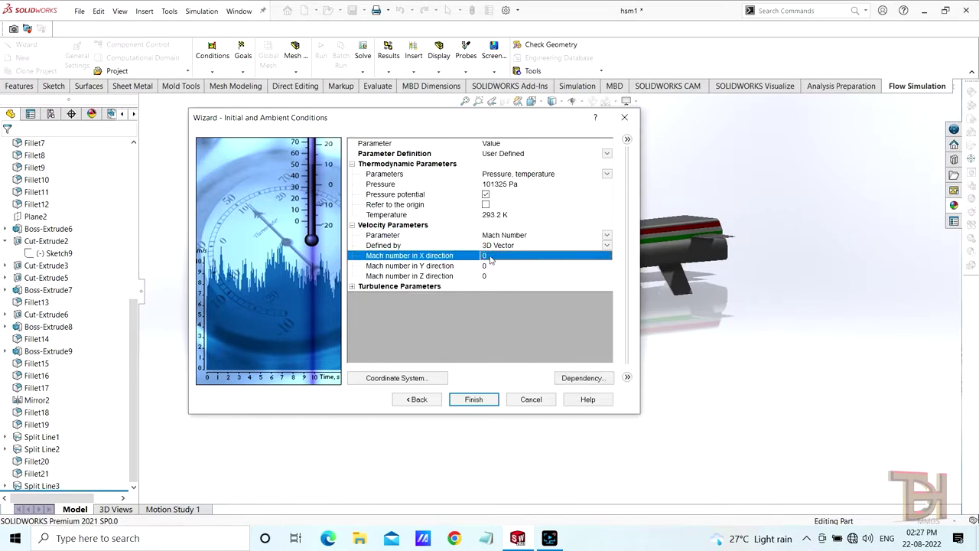
{"action": "middle_click_drag", "start_coordinate": [164, 270], "coordinate": [182, 262]}
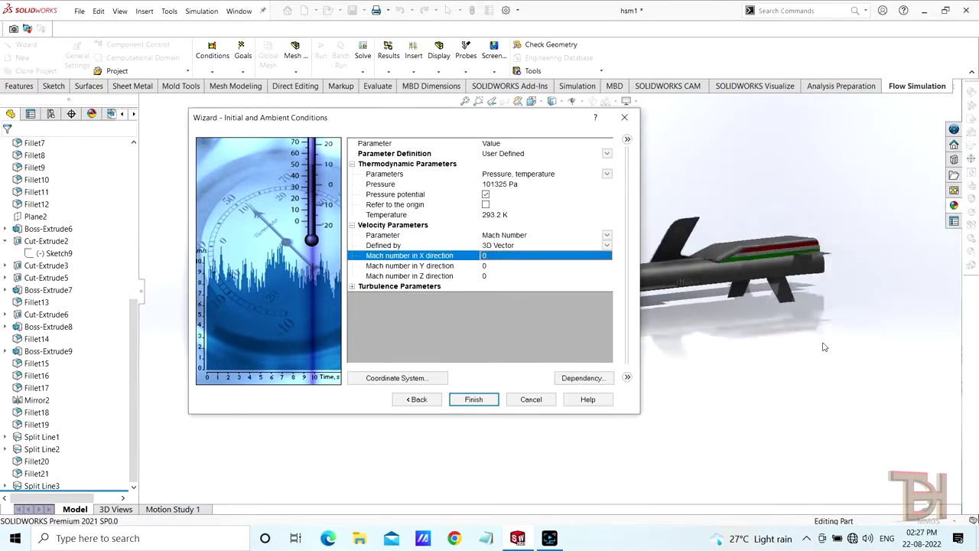
{"action": "scroll", "coordinate": [717, 302], "scroll_direction": "down", "scroll_amount": 1}
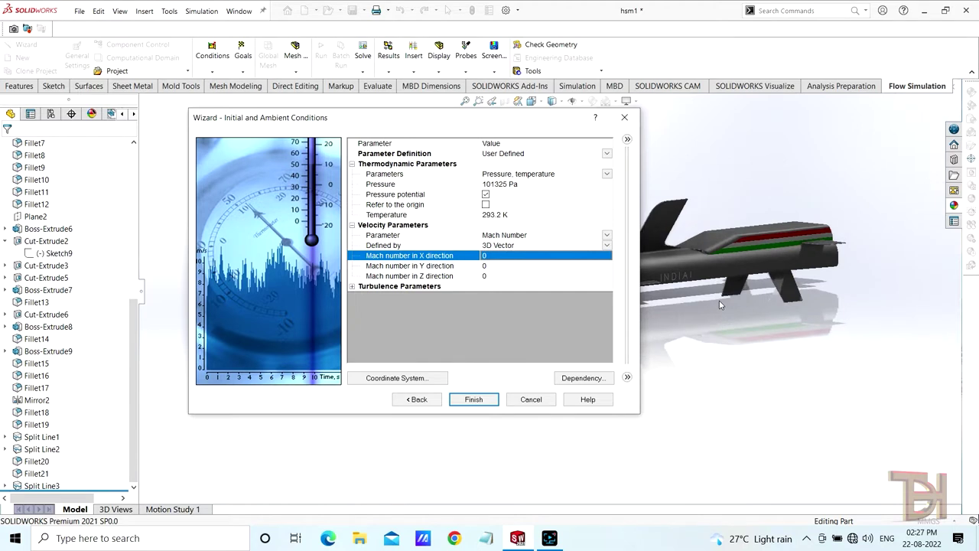
{"action": "left_click", "coordinate": [495, 261]}
{"action": "left_click", "coordinate": [493, 259]}
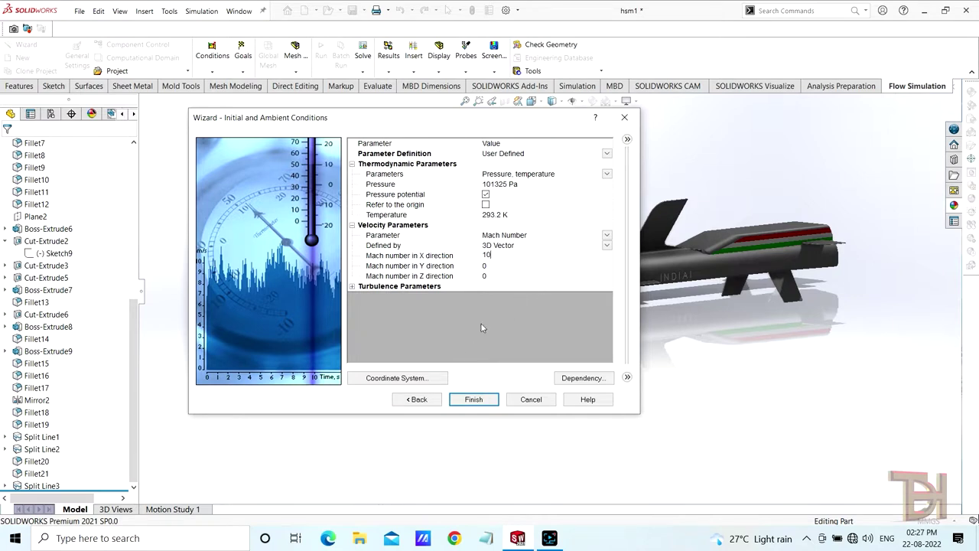
Finish the wizard to create project hsmt and select the Computational Domain for resizing
{"action": "left_click", "coordinate": [484, 401]}
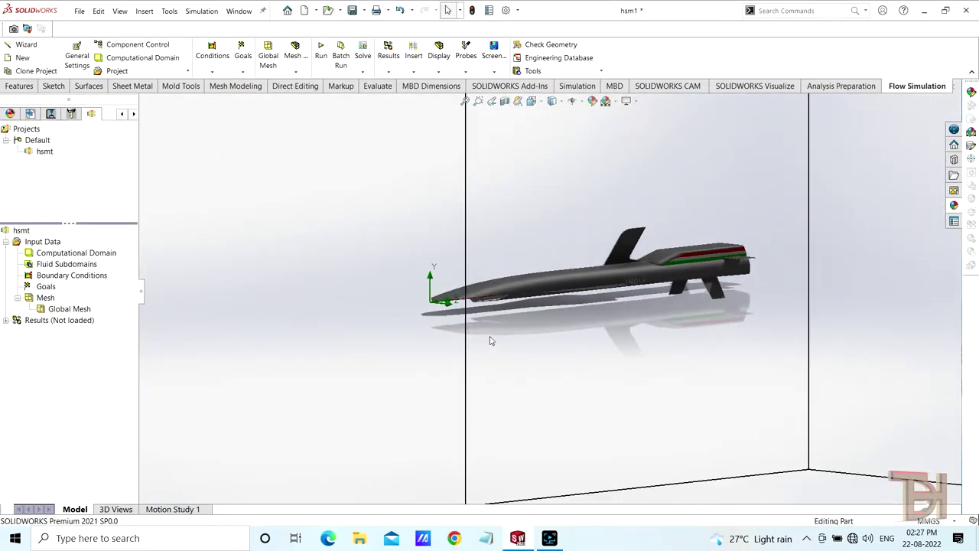
{"action": "scroll", "coordinate": [579, 243], "scroll_direction": "down", "scroll_amount": 2}
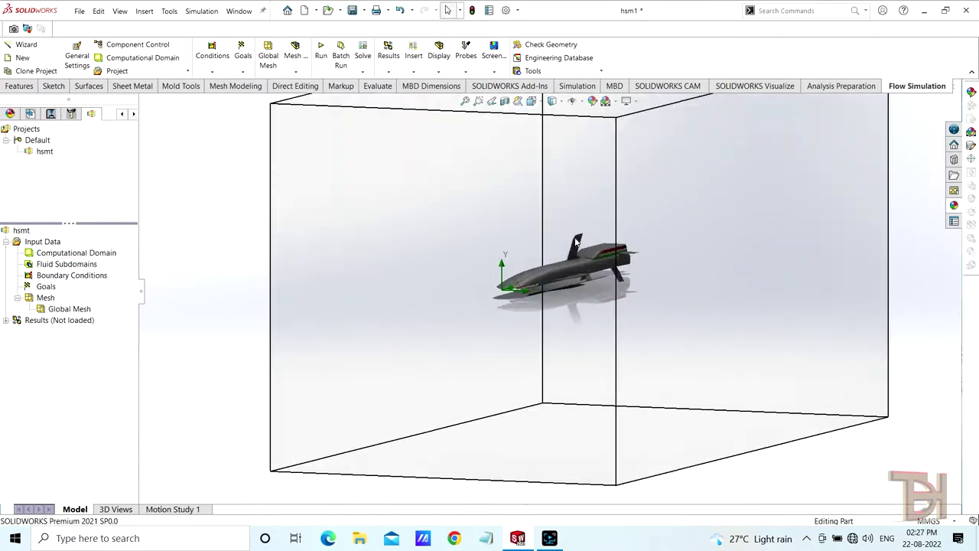
{"action": "scroll", "coordinate": [578, 243], "scroll_direction": "up", "scroll_amount": 1}
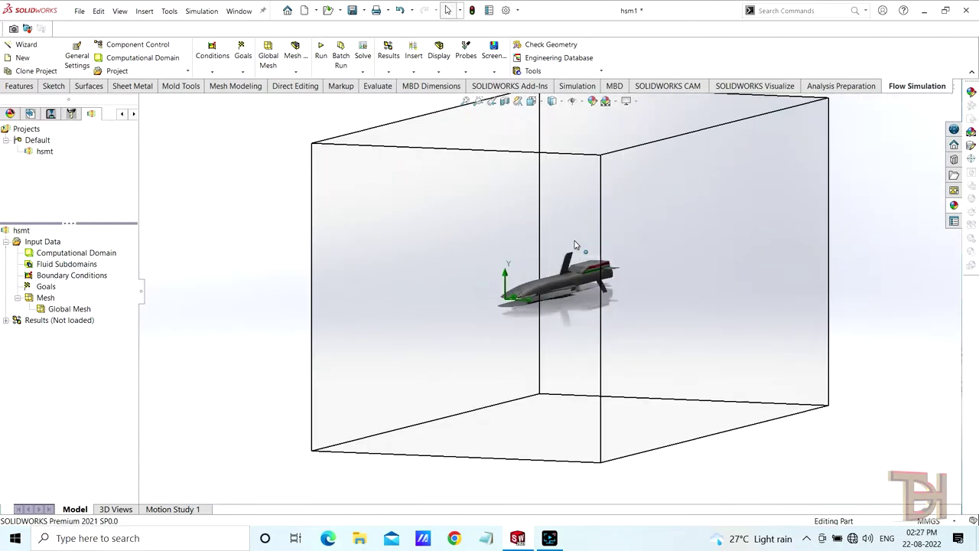
{"action": "left_click", "coordinate": [55, 254]}
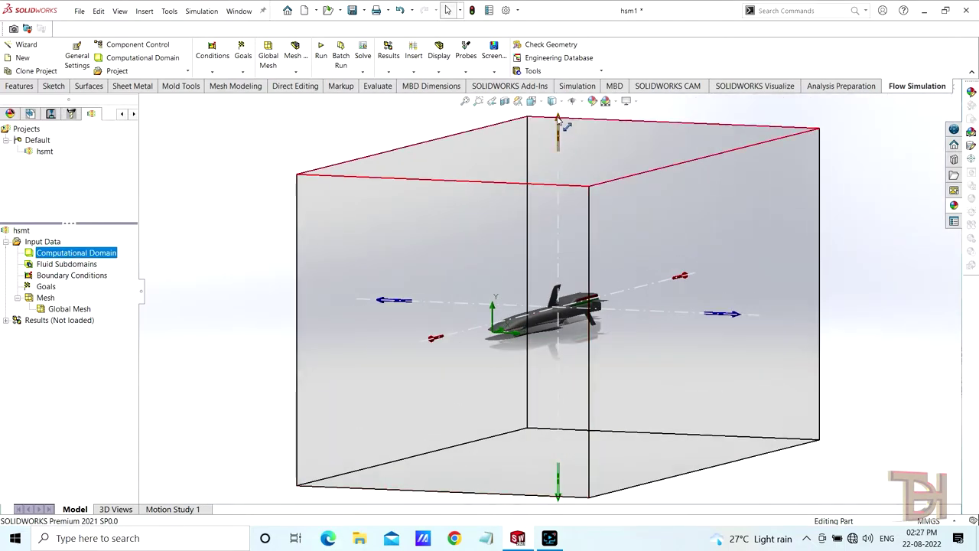
Pull the domain's top face down and move its Z min face inward toward the missile
{"action": "left_click_drag", "start_coordinate": [561, 124], "coordinate": [559, 222]}
{"action": "scroll", "coordinate": [532, 389], "scroll_direction": "down", "scroll_amount": 1}
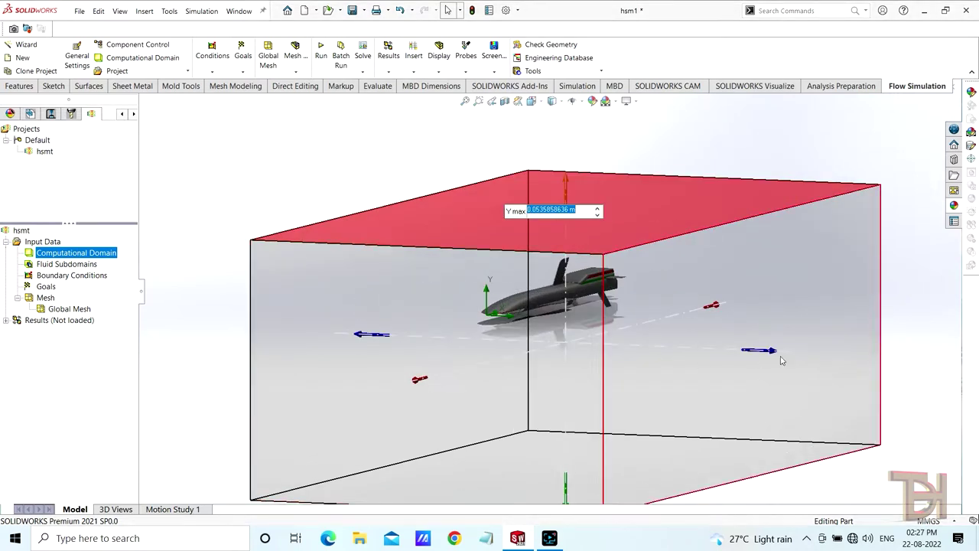
{"action": "mouse_move", "coordinate": [781, 359]}
{"action": "middle_mouse_down"}
{"action": "mouse_move", "coordinate": [562, 343]}
{"action": "mouse_move", "coordinate": [229, 343]}
{"action": "middle_mouse_up"}
{"action": "left_click_drag", "start_coordinate": [238, 344], "coordinate": [432, 349]}
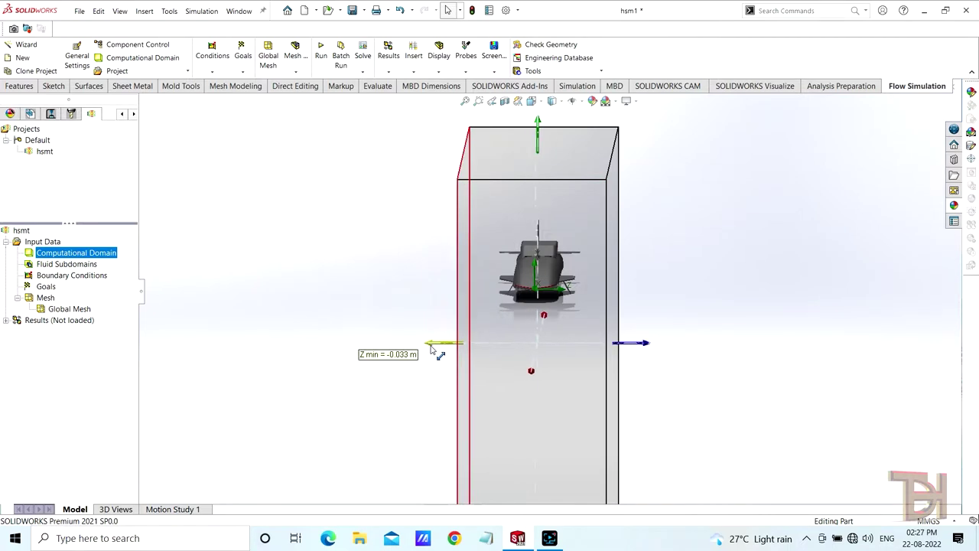
{"action": "mouse_move", "coordinate": [432, 348]}
{"action": "middle_mouse_down"}
{"action": "mouse_move", "coordinate": [546, 493]}
{"action": "mouse_move", "coordinate": [562, 357]}
{"action": "middle_mouse_up"}
{"action": "scroll", "coordinate": [566, 354], "scroll_direction": "down", "scroll_amount": 4}
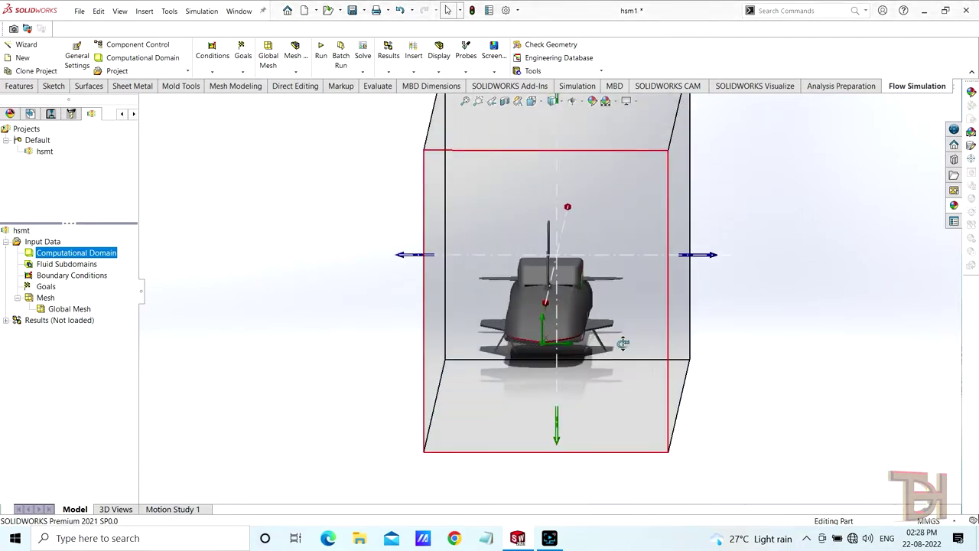
{"action": "middle_click_drag", "start_coordinate": [623, 344], "coordinate": [624, 332]}
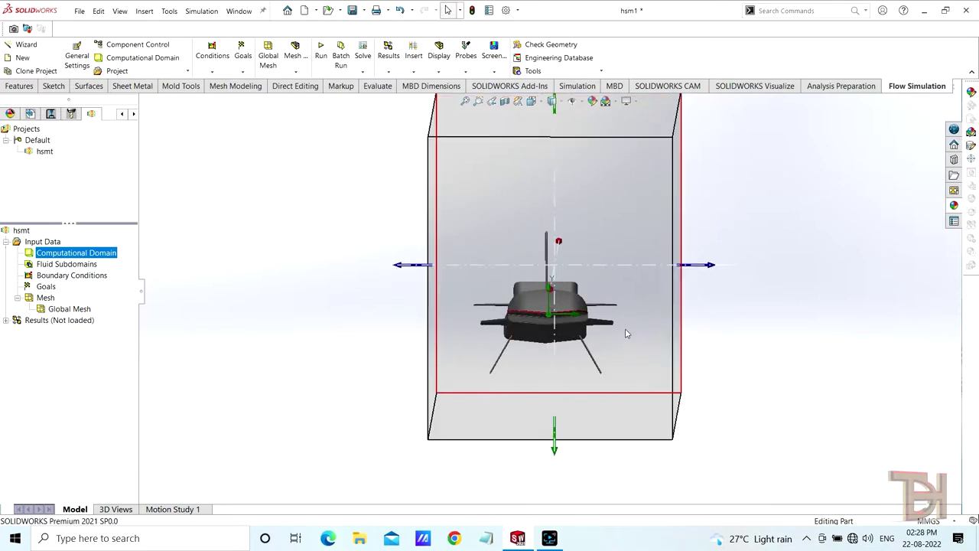
{"action": "scroll", "coordinate": [626, 333], "scroll_direction": "up", "scroll_amount": 1}
Bring the domain's top, bottom and Z max faces in tight around the missile
{"action": "left_click_drag", "start_coordinate": [554, 115], "coordinate": [554, 197]}
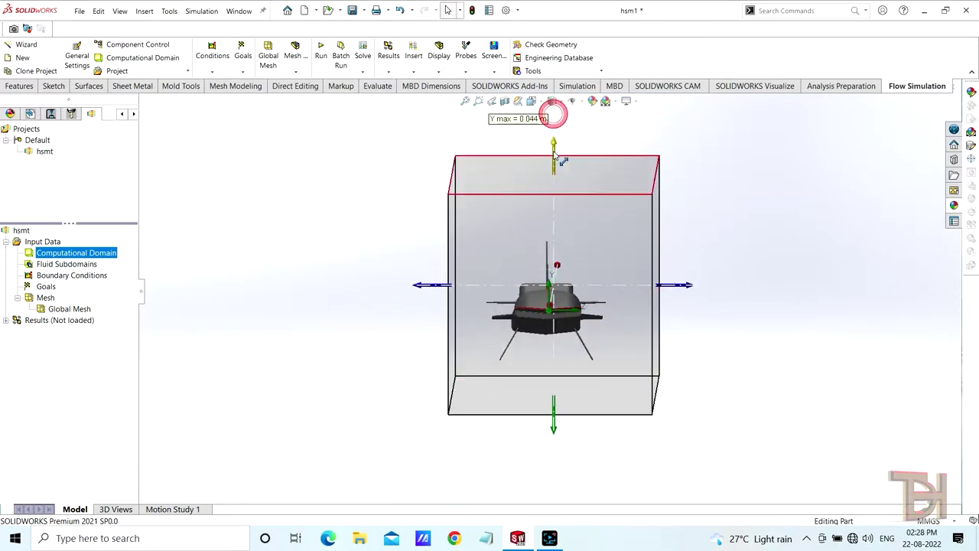
{"action": "middle_click_drag", "start_coordinate": [641, 385], "coordinate": [654, 382]}
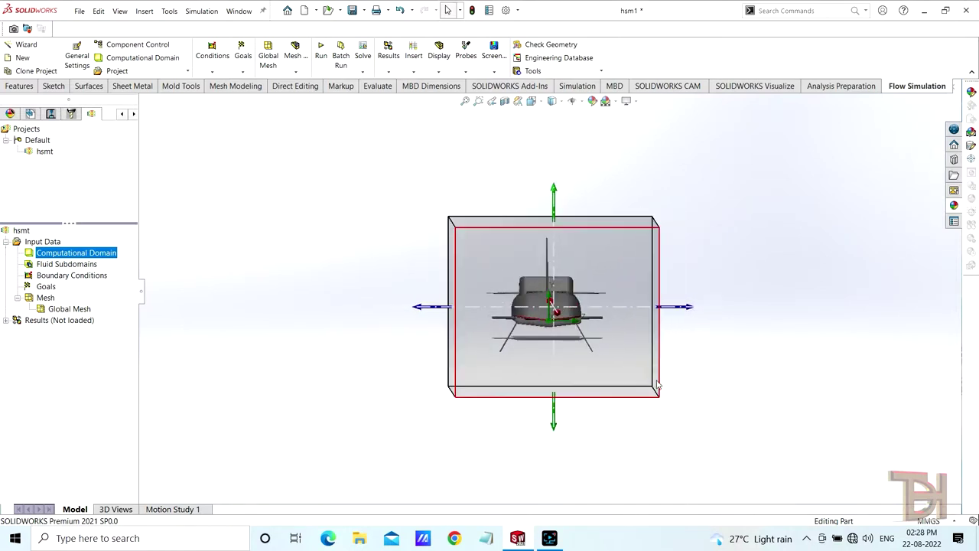
{"action": "mouse_move", "coordinate": [555, 431]}
{"action": "left_mouse_down"}
{"action": "mouse_move", "coordinate": [564, 411]}
{"action": "mouse_move", "coordinate": [555, 406]}
{"action": "left_mouse_up"}
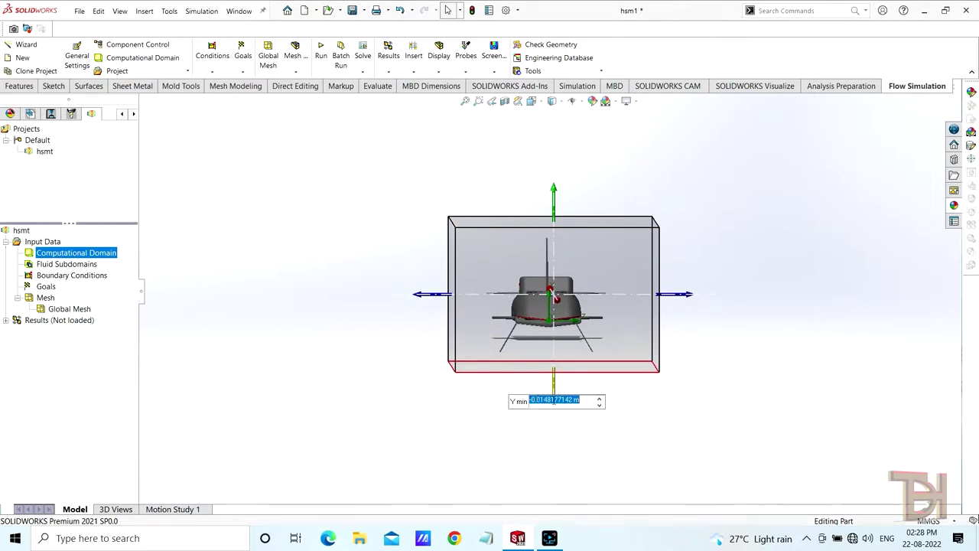
{"action": "left_click_drag", "start_coordinate": [430, 298], "coordinate": [451, 299]}
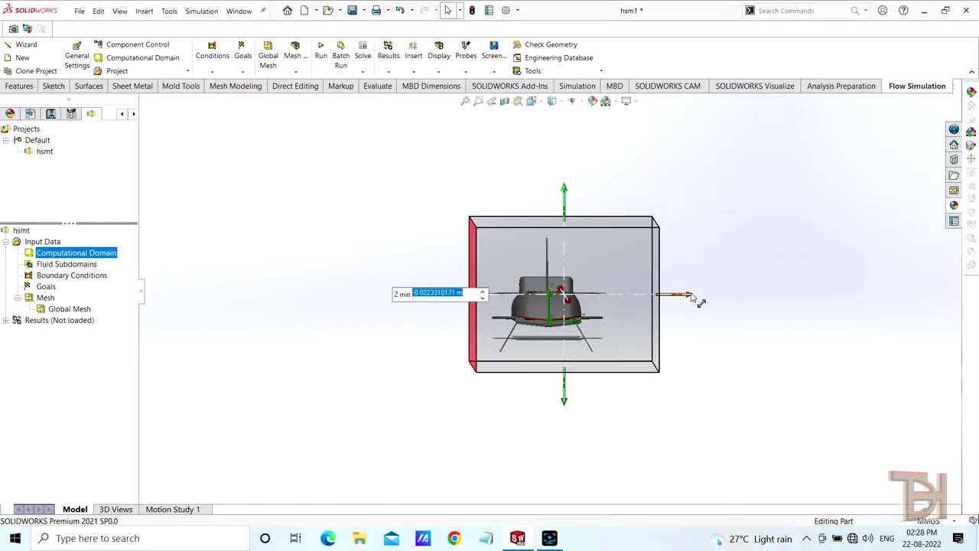
{"action": "left_click_drag", "start_coordinate": [696, 299], "coordinate": [662, 299]}
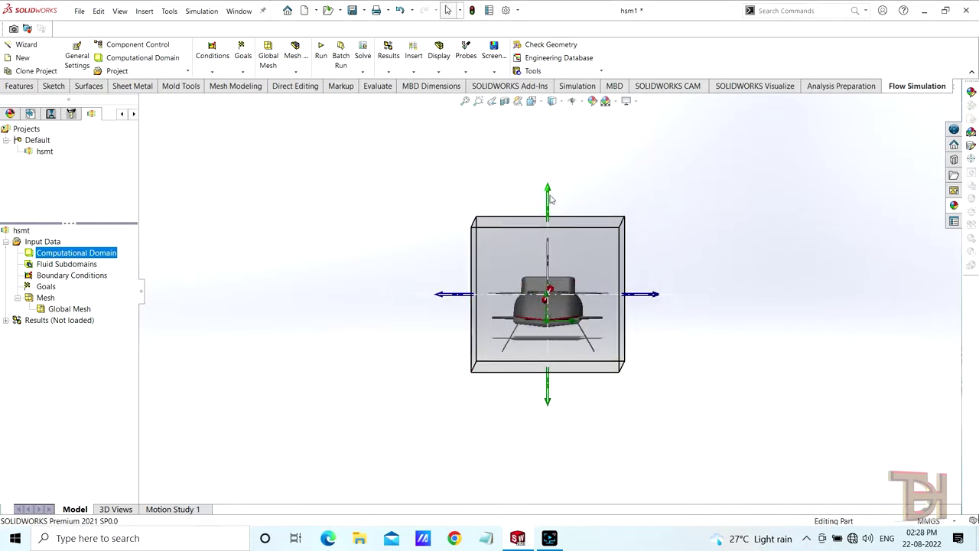
{"action": "left_click_drag", "start_coordinate": [548, 193], "coordinate": [552, 224]}
Trim the domain's X max face toward the missile tail and inspect the slim box
{"action": "mouse_move", "coordinate": [553, 225]}
{"action": "middle_mouse_down"}
{"action": "mouse_move", "coordinate": [653, 404]}
{"action": "mouse_move", "coordinate": [667, 400]}
{"action": "middle_mouse_up"}
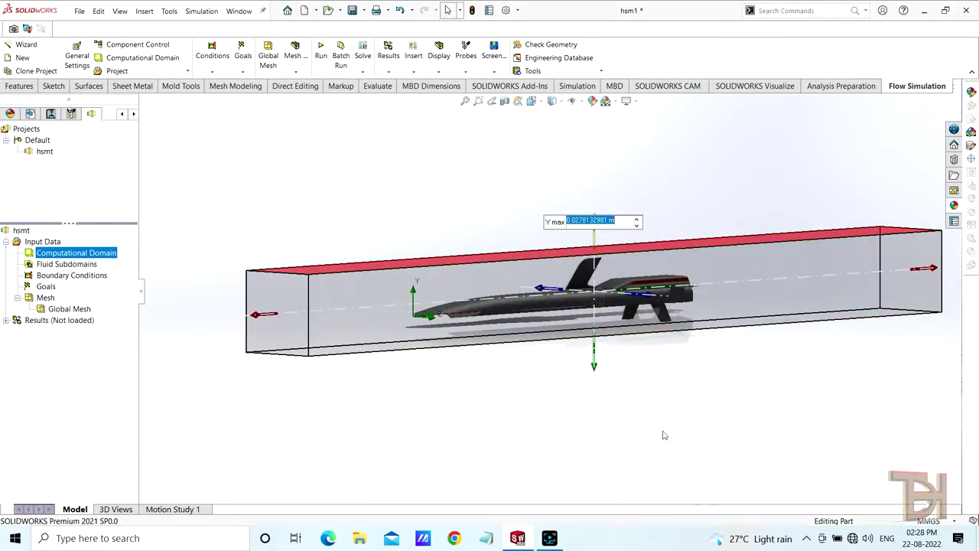
{"action": "mouse_move", "coordinate": [603, 228]}
{"action": "middle_mouse_down"}
{"action": "mouse_move", "coordinate": [653, 418]}
{"action": "mouse_move", "coordinate": [681, 428]}
{"action": "middle_mouse_up"}
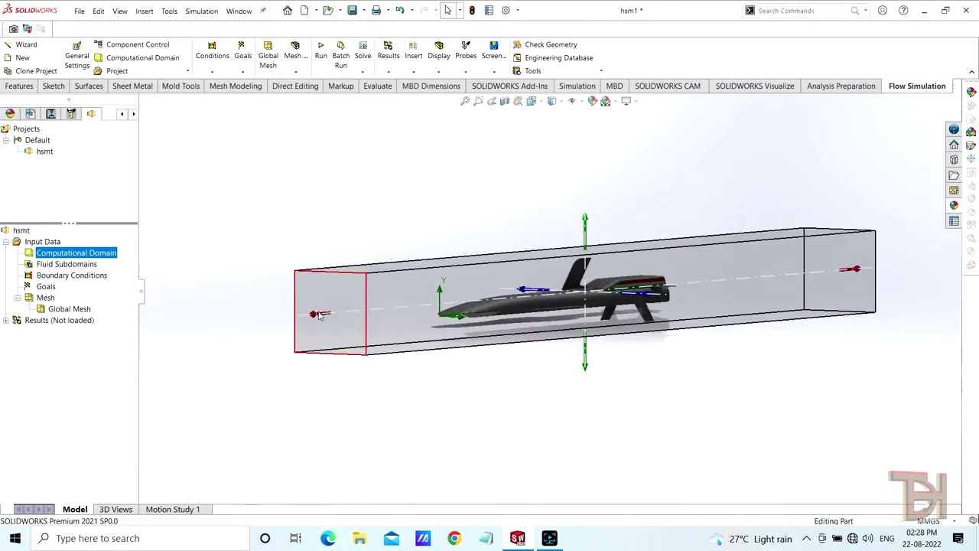
{"action": "mouse_move", "coordinate": [396, 303]}
{"action": "middle_mouse_down"}
{"action": "mouse_move", "coordinate": [655, 416]}
{"action": "mouse_move", "coordinate": [619, 420]}
{"action": "mouse_move", "coordinate": [834, 378]}
{"action": "middle_mouse_up"}
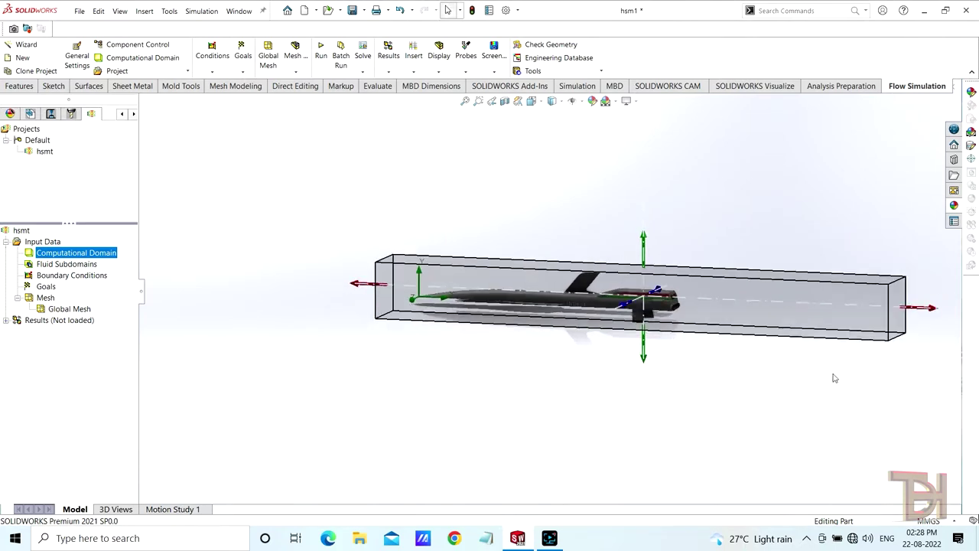
{"action": "left_click_drag", "start_coordinate": [935, 314], "coordinate": [742, 284]}
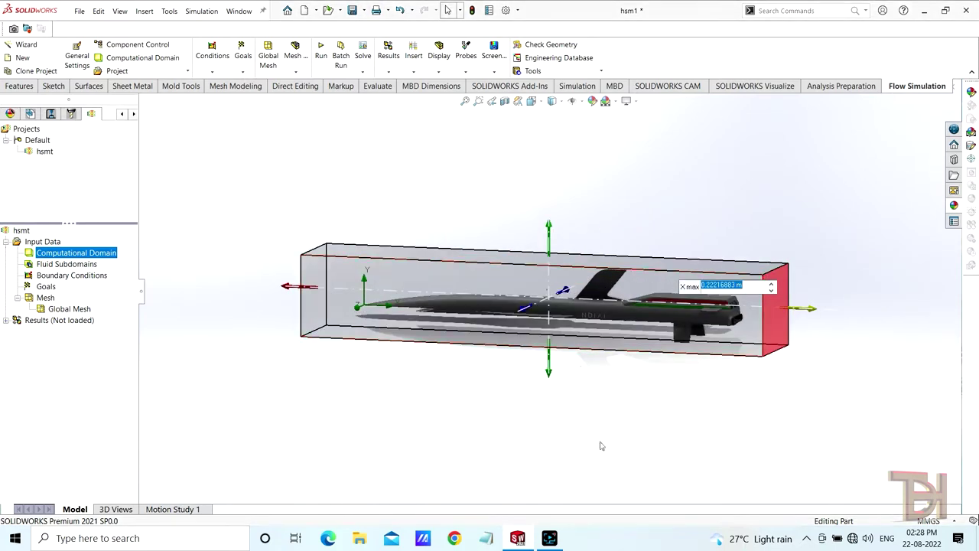
{"action": "middle_click_drag", "start_coordinate": [689, 291], "coordinate": [635, 436]}
{"action": "mouse_move", "coordinate": [625, 390]}
{"action": "middle_mouse_down"}
{"action": "mouse_move", "coordinate": [609, 390]}
{"action": "mouse_move", "coordinate": [628, 388]}
{"action": "mouse_move", "coordinate": [640, 401]}
{"action": "mouse_move", "coordinate": [620, 387]}
{"action": "mouse_move", "coordinate": [574, 397]}
{"action": "middle_mouse_up"}
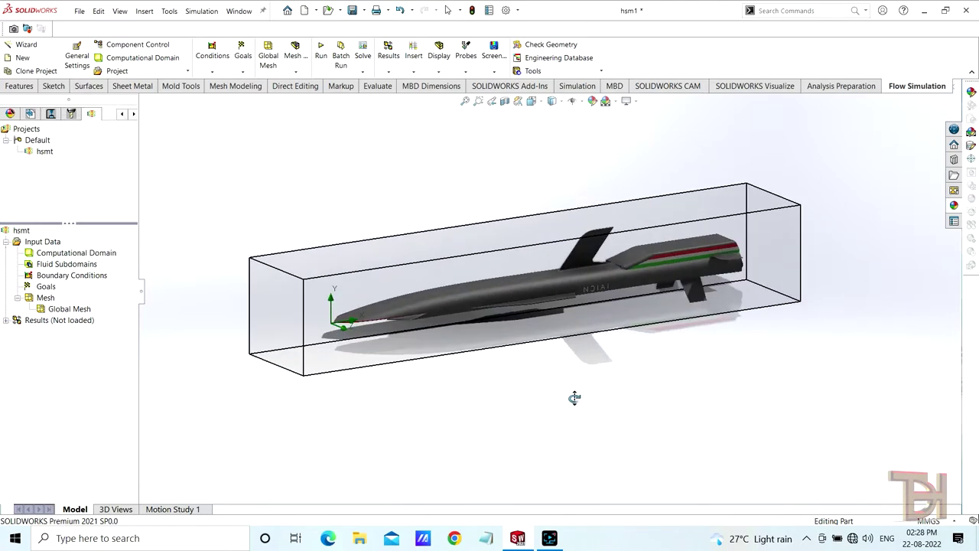
{"action": "mouse_move", "coordinate": [515, 164]}
{"action": "middle_mouse_down"}
{"action": "mouse_move", "coordinate": [609, 428]}
{"action": "mouse_move", "coordinate": [557, 408]}
{"action": "mouse_move", "coordinate": [567, 394]}
{"action": "middle_mouse_up"}
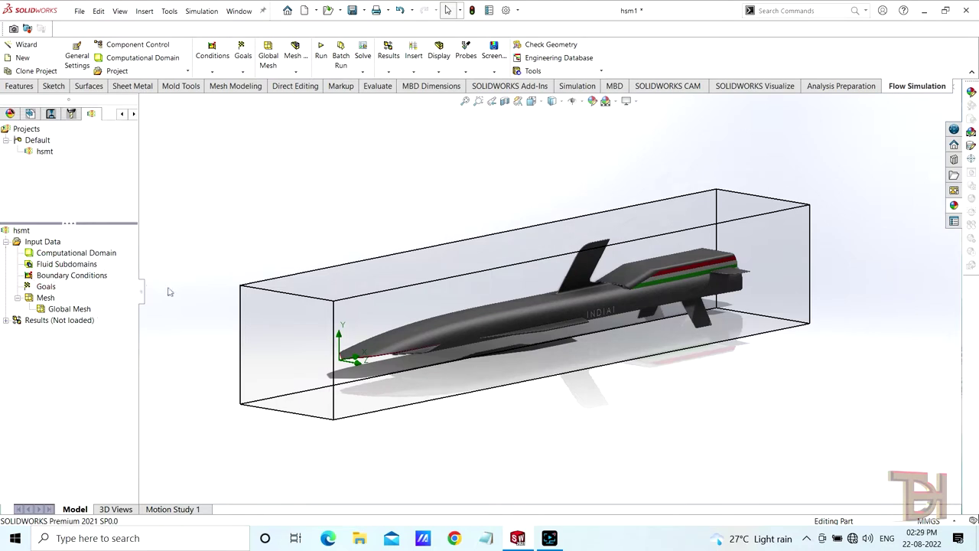
{"action": "middle_click_drag", "start_coordinate": [426, 322], "coordinate": [451, 318], "text": "ctrl"}
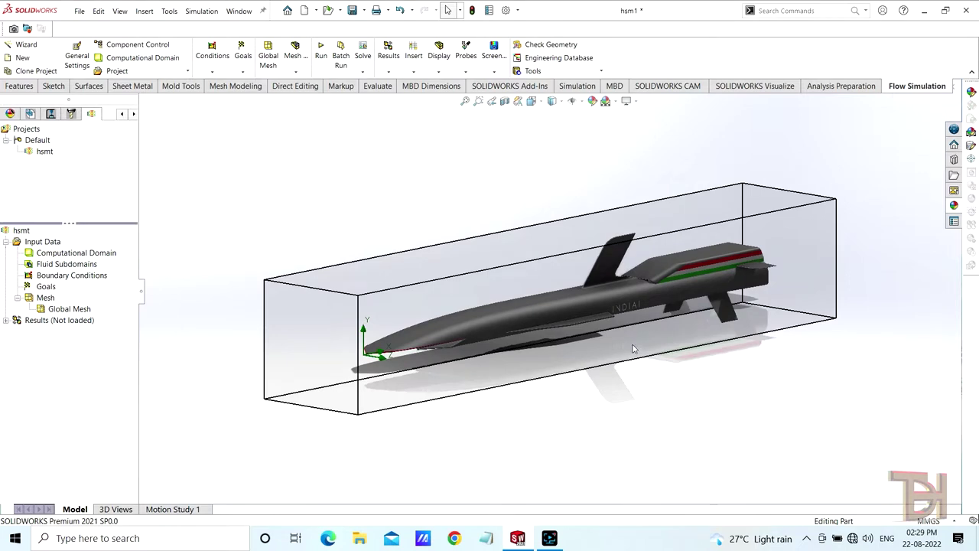
Insert global goals for average dynamic pressure, velocity and Mach number
{"action": "right_click", "coordinate": [42, 287]}
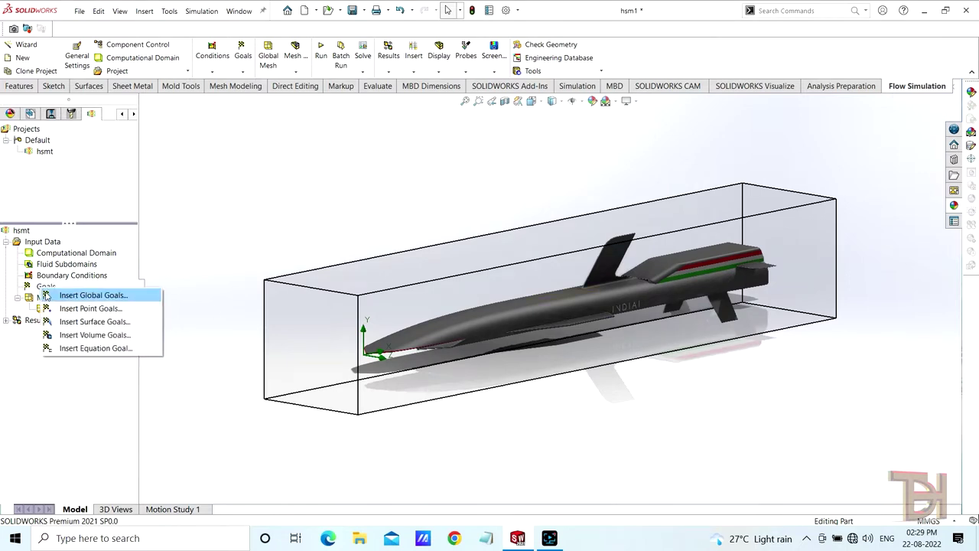
{"action": "left_click", "coordinate": [60, 295]}
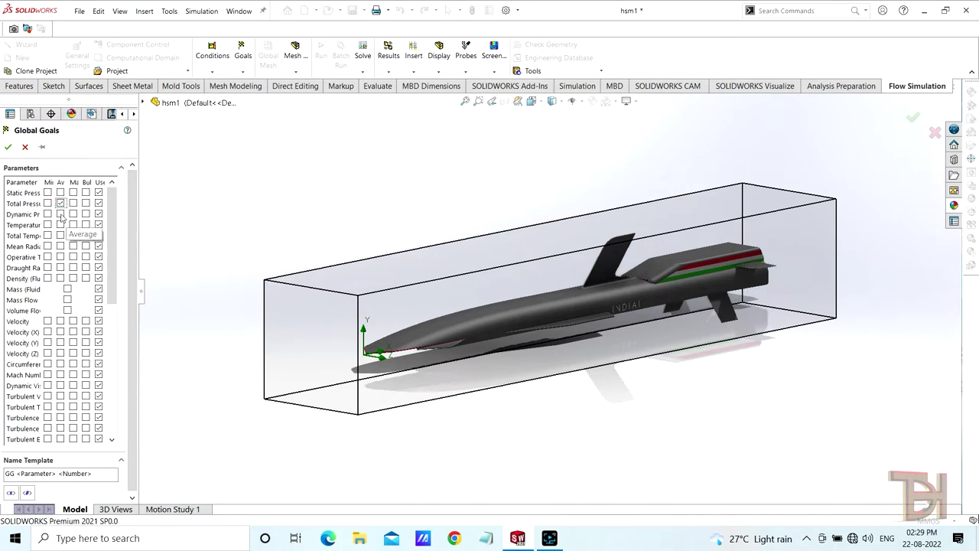
{"action": "left_click", "coordinate": [59, 215]}
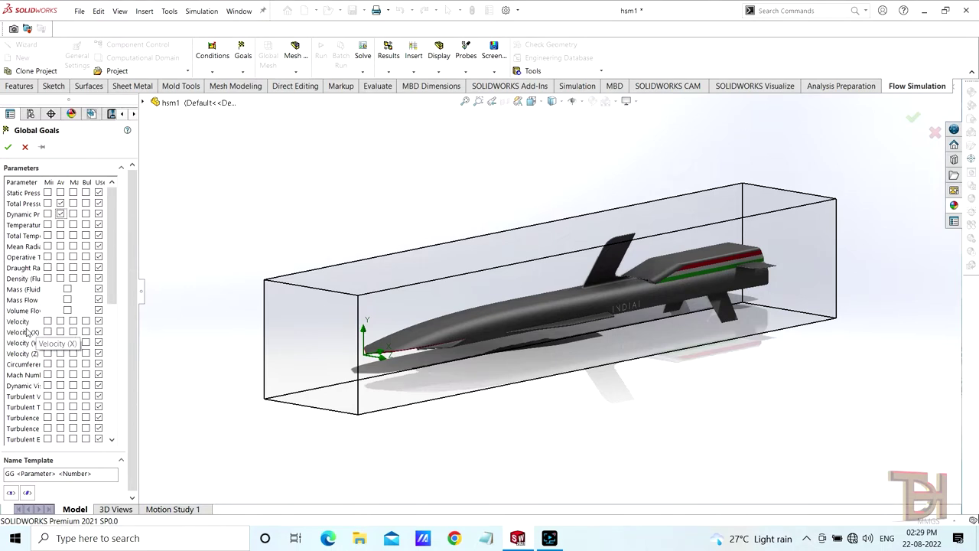
{"action": "left_click", "coordinate": [61, 321]}
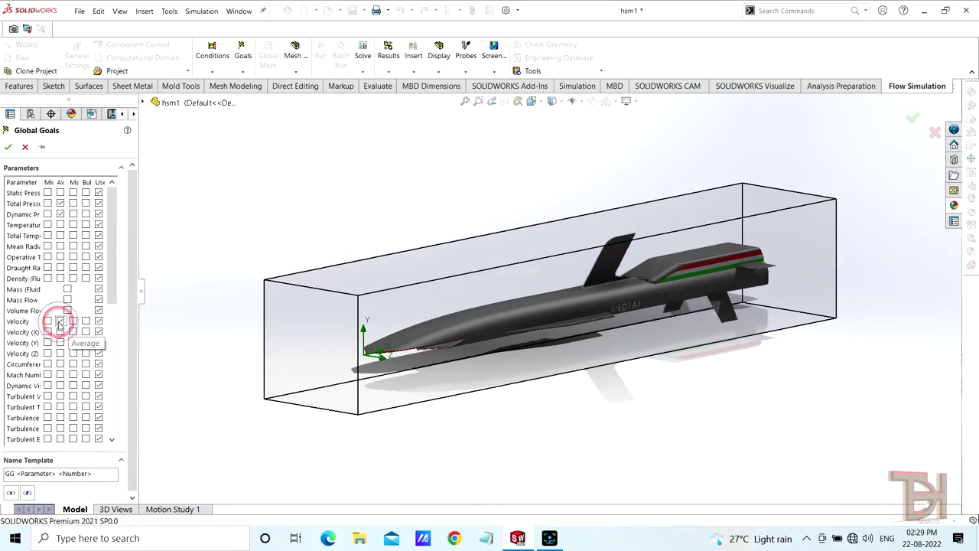
{"action": "left_click", "coordinate": [61, 375]}
Add Force, Friction Force (X) and Friction Force (Y) goals and create the global goals
{"action": "scroll", "coordinate": [34, 399], "scroll_direction": "down", "scroll_amount": 2}
{"action": "scroll", "coordinate": [35, 399], "scroll_direction": "down", "scroll_amount": 2}
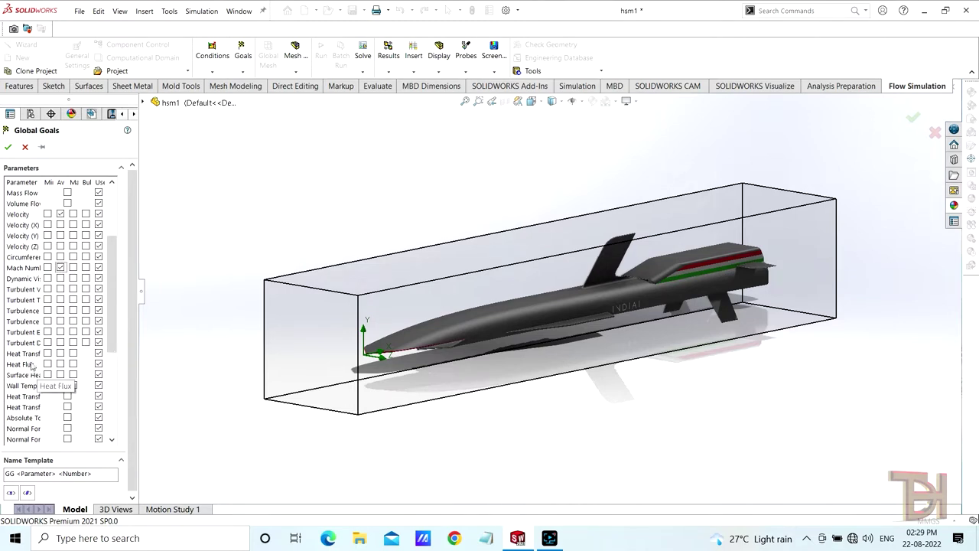
{"action": "scroll", "coordinate": [33, 365], "scroll_direction": "down", "scroll_amount": 2}
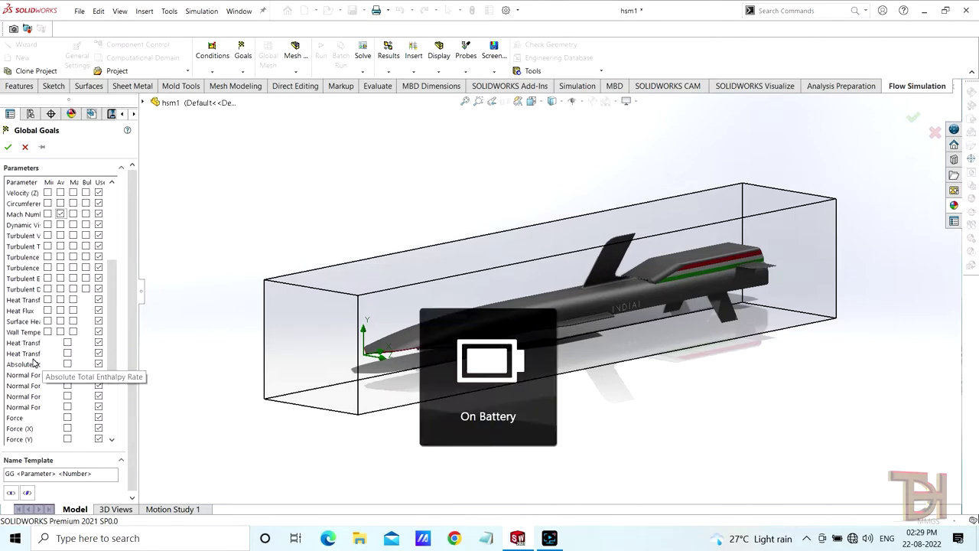
{"action": "scroll", "coordinate": [33, 364], "scroll_direction": "down", "scroll_amount": 2}
{"action": "scroll", "coordinate": [54, 359], "scroll_direction": "down", "scroll_amount": 2}
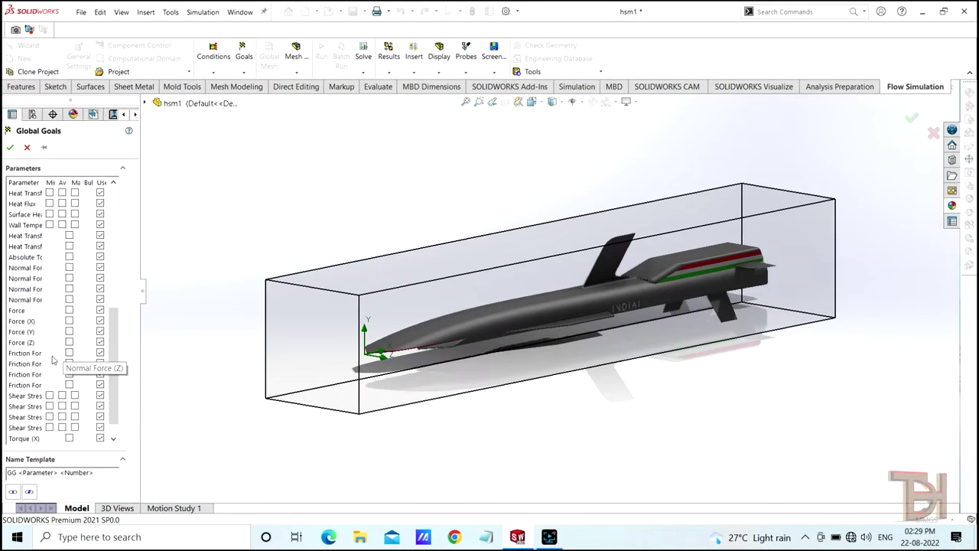
{"action": "left_click", "coordinate": [69, 310]}
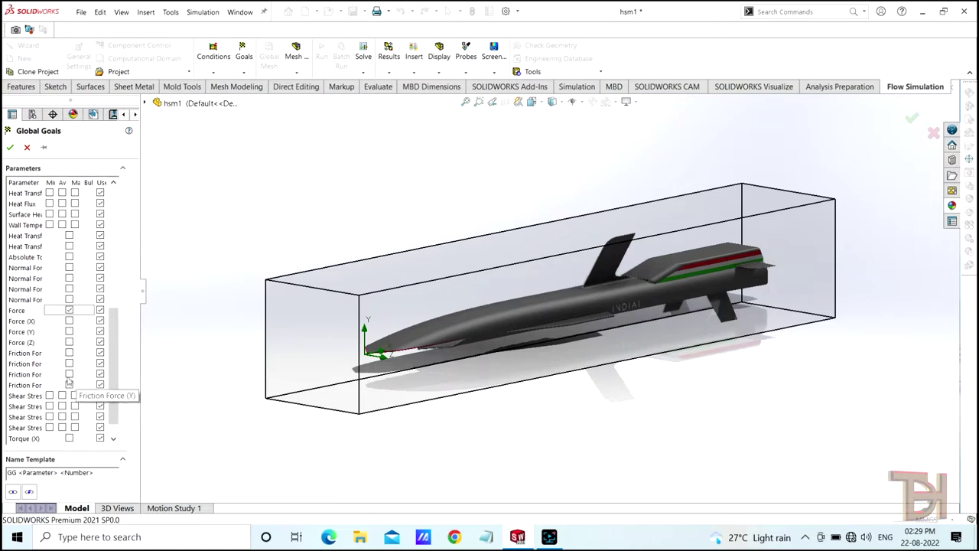
{"action": "scroll", "coordinate": [40, 343], "scroll_direction": "down", "scroll_amount": 1}
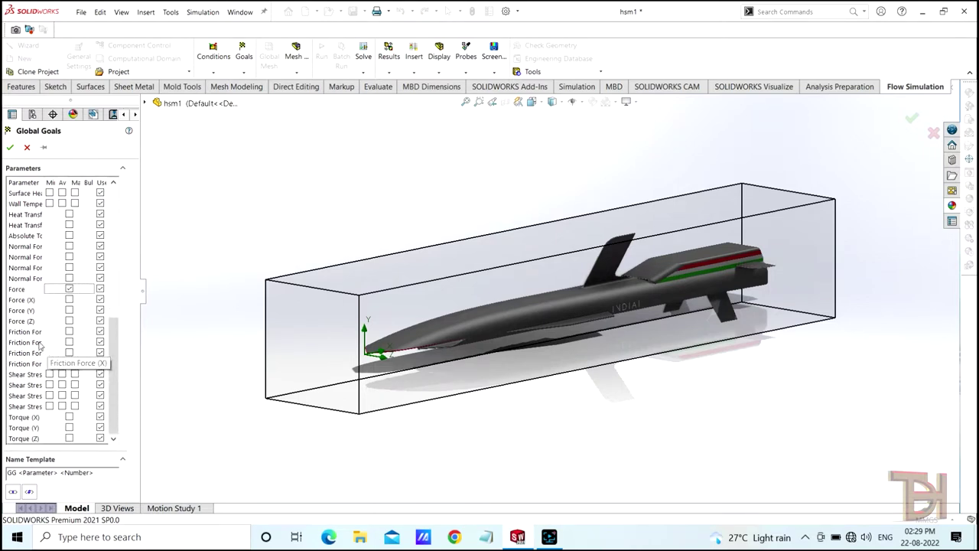
{"action": "left_click", "coordinate": [69, 342]}
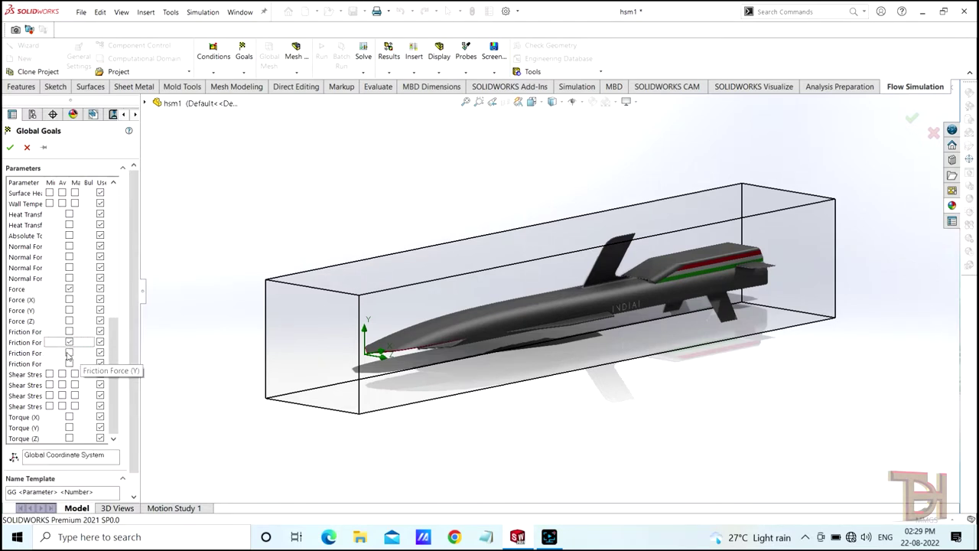
{"action": "left_click", "coordinate": [69, 353]}
{"action": "scroll", "coordinate": [81, 321], "scroll_direction": "up", "scroll_amount": 10}
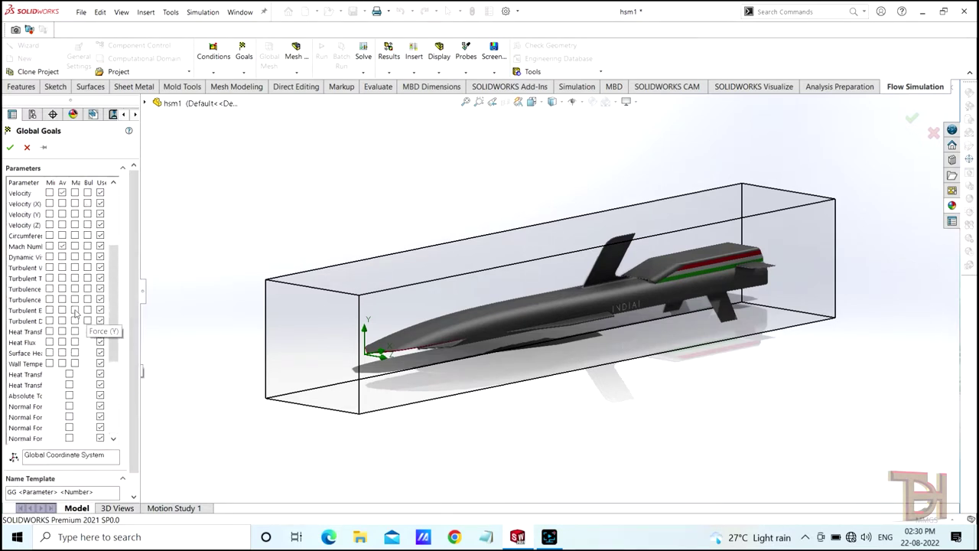
{"action": "scroll", "coordinate": [81, 322], "scroll_direction": "up", "scroll_amount": 5}
{"action": "left_click", "coordinate": [11, 146]}
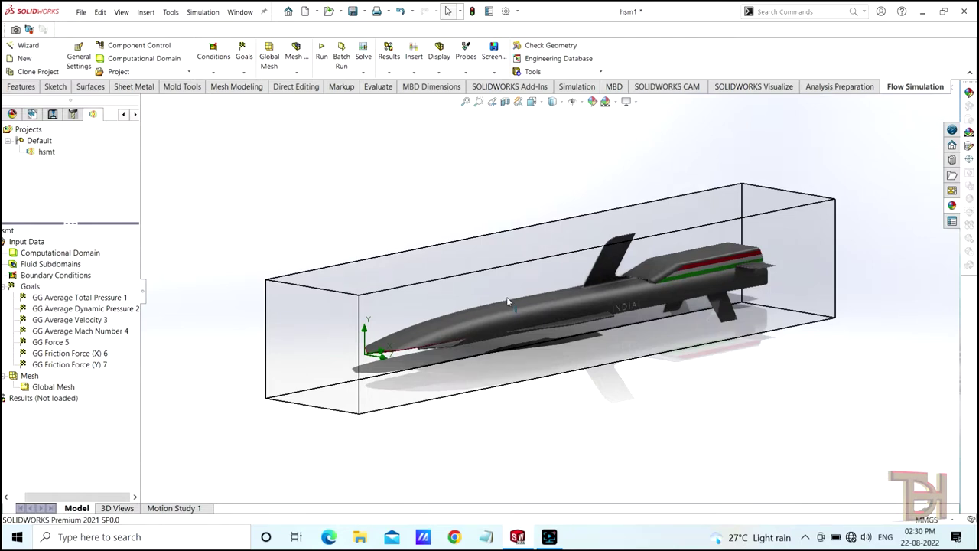
Run the flow calculation through 160 iterations, then minimize the finished Solver window
{"action": "scroll", "coordinate": [509, 302], "scroll_direction": "down", "scroll_amount": 1}
{"action": "scroll", "coordinate": [505, 314], "scroll_direction": "down", "scroll_amount": 1}
{"action": "scroll", "coordinate": [674, 405], "scroll_direction": "down", "scroll_amount": 1}
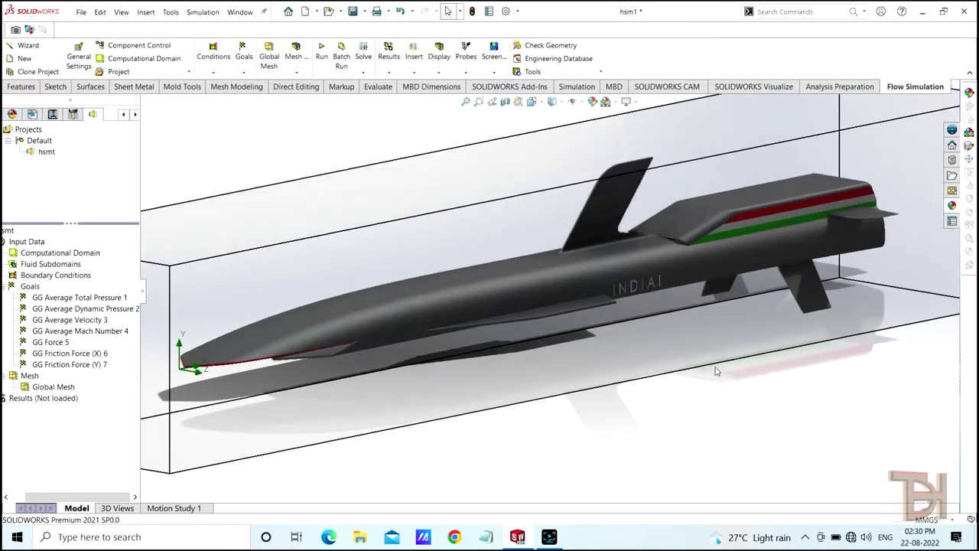
{"action": "left_click", "coordinate": [322, 48]}
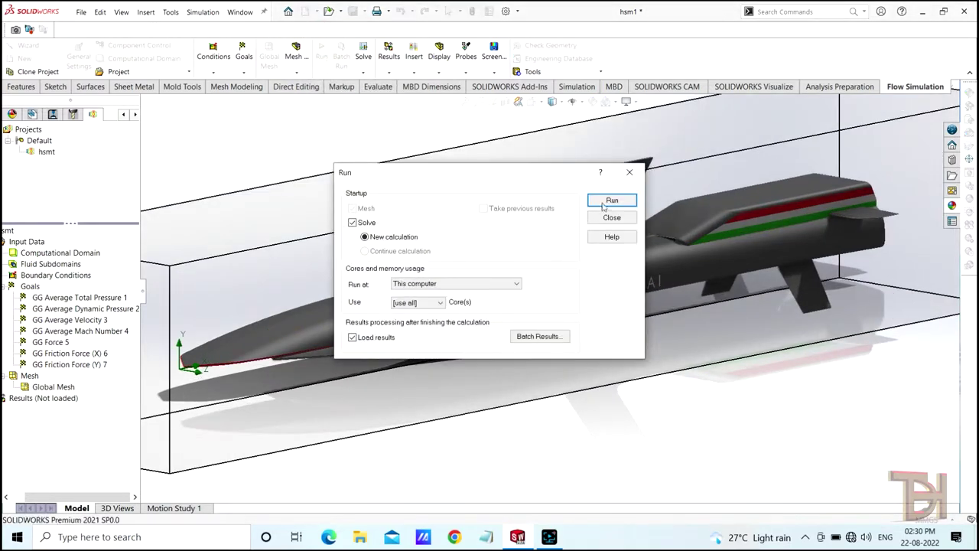
{"action": "left_click", "coordinate": [612, 200]}
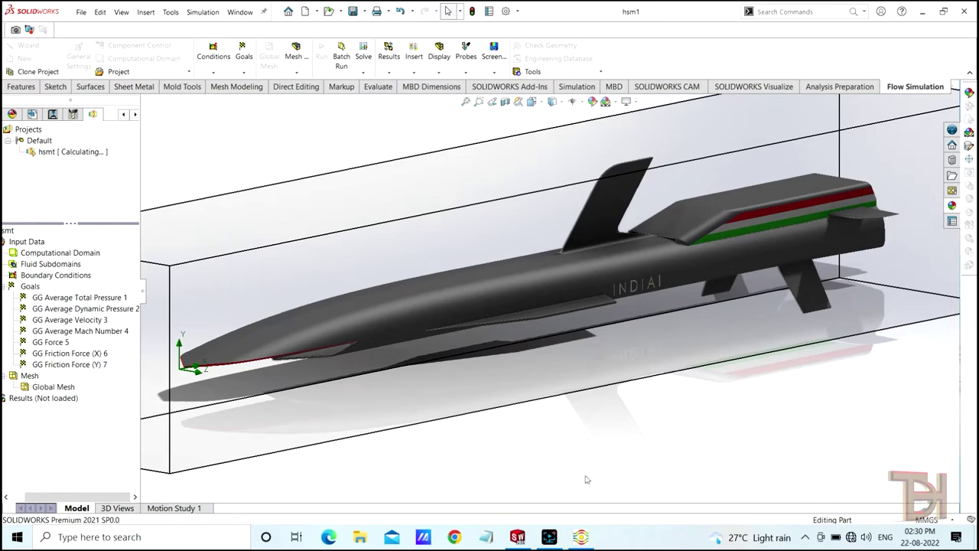
{"action": "left_click", "coordinate": [582, 537]}
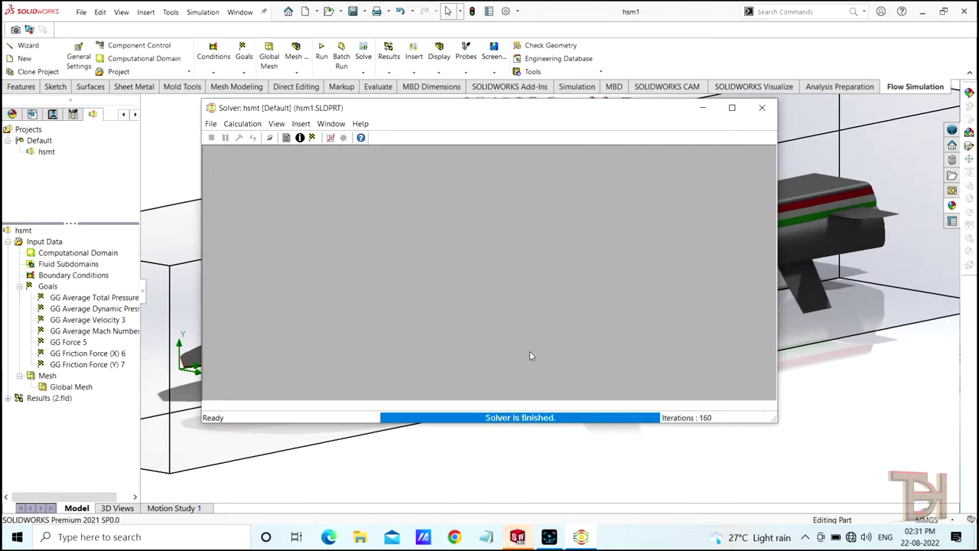
{"action": "left_click", "coordinate": [702, 107]}
Insert a cut plot on Front Plane at 0 m with Pressure contours and 10 levels
{"action": "scroll", "coordinate": [462, 392], "scroll_direction": "up", "scroll_amount": 3}
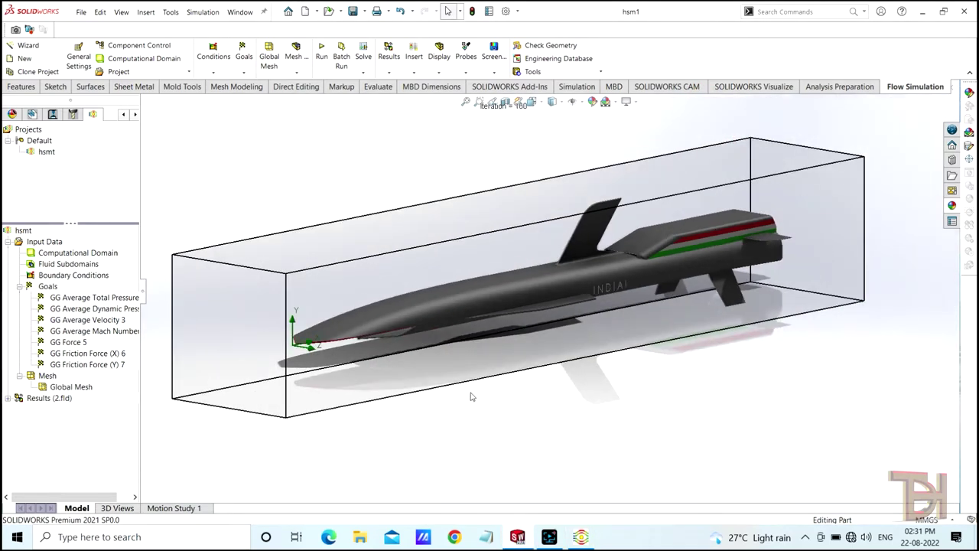
{"action": "scroll", "coordinate": [473, 396], "scroll_direction": "up", "scroll_amount": 1}
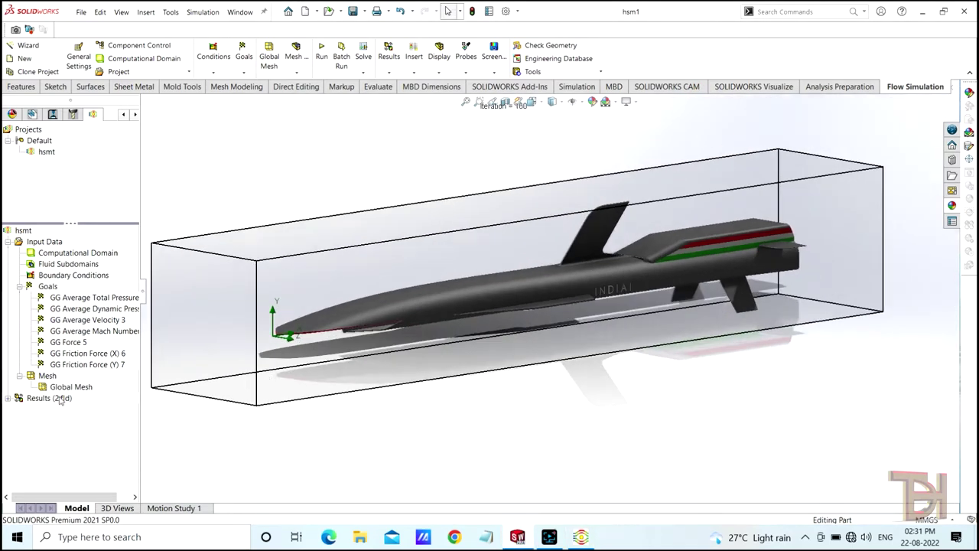
{"action": "double_click", "coordinate": [23, 399]}
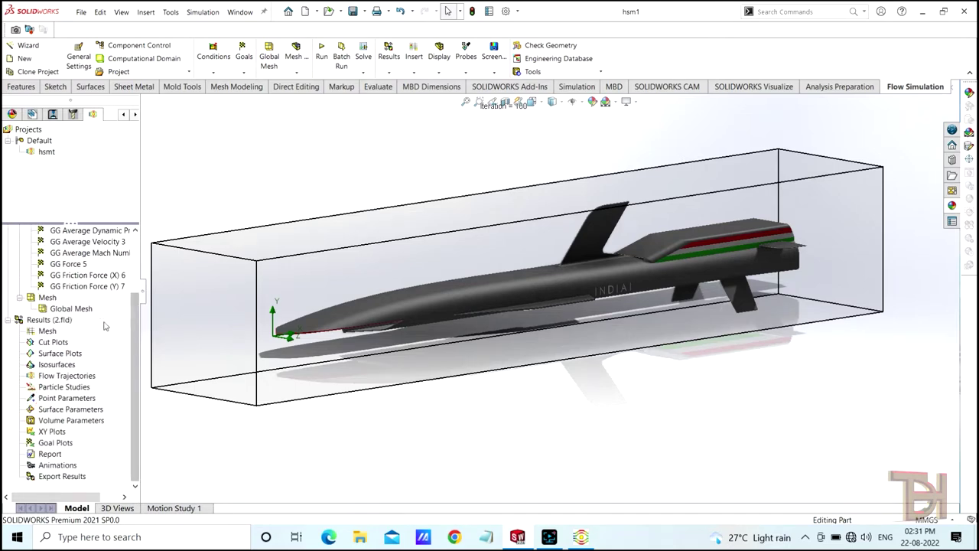
{"action": "scroll", "coordinate": [392, 392], "scroll_direction": "up", "scroll_amount": 2}
{"action": "scroll", "coordinate": [393, 393], "scroll_direction": "up", "scroll_amount": 1}
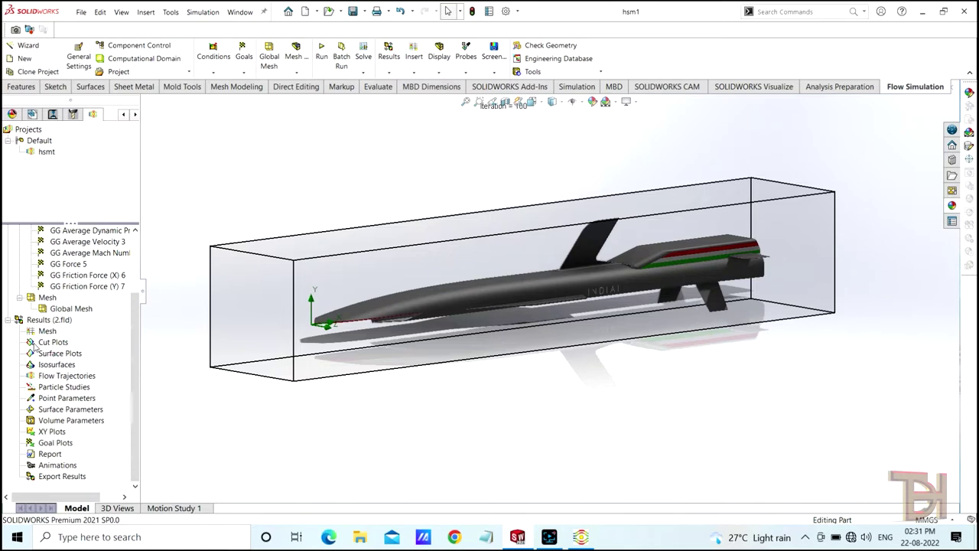
{"action": "right_click", "coordinate": [40, 344]}
{"action": "left_click", "coordinate": [50, 349]}
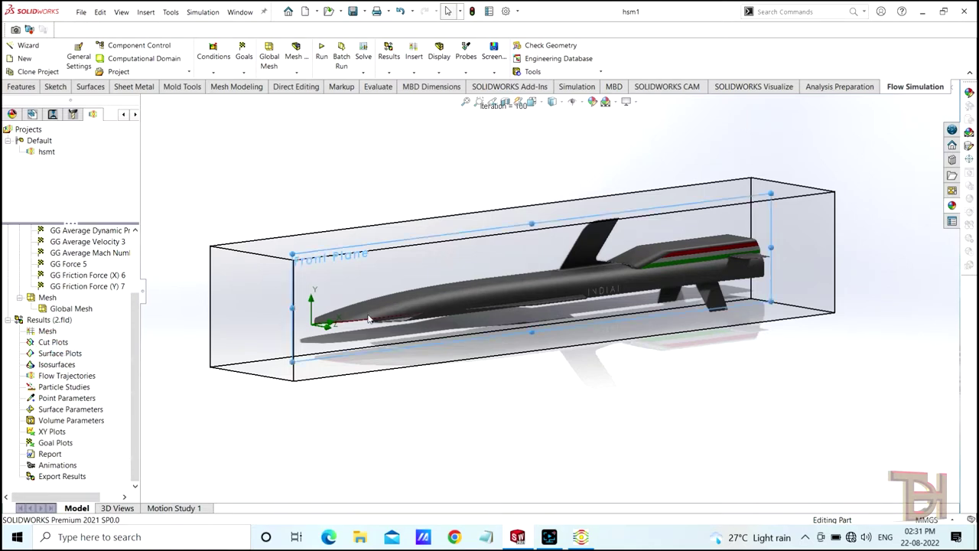
{"action": "mouse_move", "coordinate": [474, 368]}
{"action": "middle_mouse_down"}
{"action": "mouse_move", "coordinate": [455, 395]}
{"action": "mouse_move", "coordinate": [439, 393]}
{"action": "mouse_move", "coordinate": [521, 410]}
{"action": "mouse_move", "coordinate": [479, 417]}
{"action": "mouse_move", "coordinate": [485, 398]}
{"action": "middle_mouse_up"}
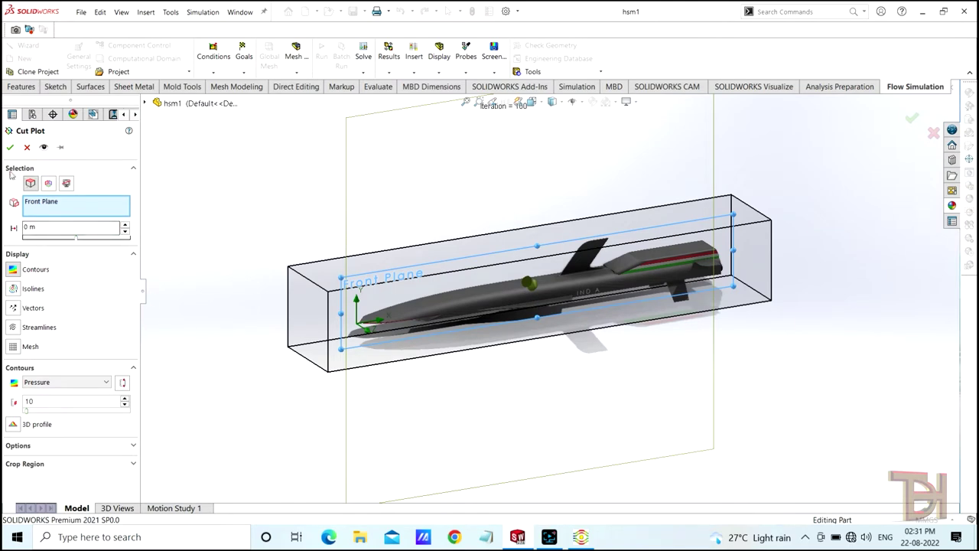
Create Cut Plot 1 with pressure contours from 1652.03 to 2280109.76 Pa and inspect it from several angles
{"action": "left_click", "coordinate": [10, 147]}
{"action": "mouse_move", "coordinate": [543, 333]}
{"action": "middle_mouse_down"}
{"action": "mouse_move", "coordinate": [518, 398]}
{"action": "mouse_move", "coordinate": [490, 390]}
{"action": "mouse_move", "coordinate": [510, 370]}
{"action": "mouse_move", "coordinate": [474, 352]}
{"action": "middle_mouse_up"}
{"action": "scroll", "coordinate": [322, 273], "scroll_direction": "down", "scroll_amount": 3}
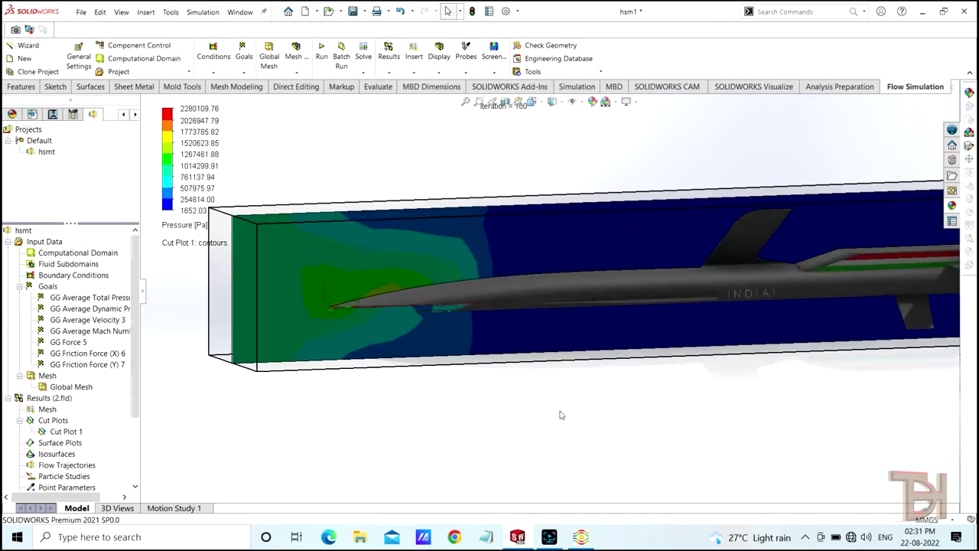
{"action": "scroll", "coordinate": [676, 420], "scroll_direction": "up", "scroll_amount": 3}
{"action": "mouse_move", "coordinate": [676, 420]}
{"action": "middle_mouse_down"}
{"action": "mouse_move", "coordinate": [535, 321]}
{"action": "mouse_move", "coordinate": [454, 246]}
{"action": "middle_mouse_up"}
{"action": "scroll", "coordinate": [456, 202], "scroll_direction": "down", "scroll_amount": 2}
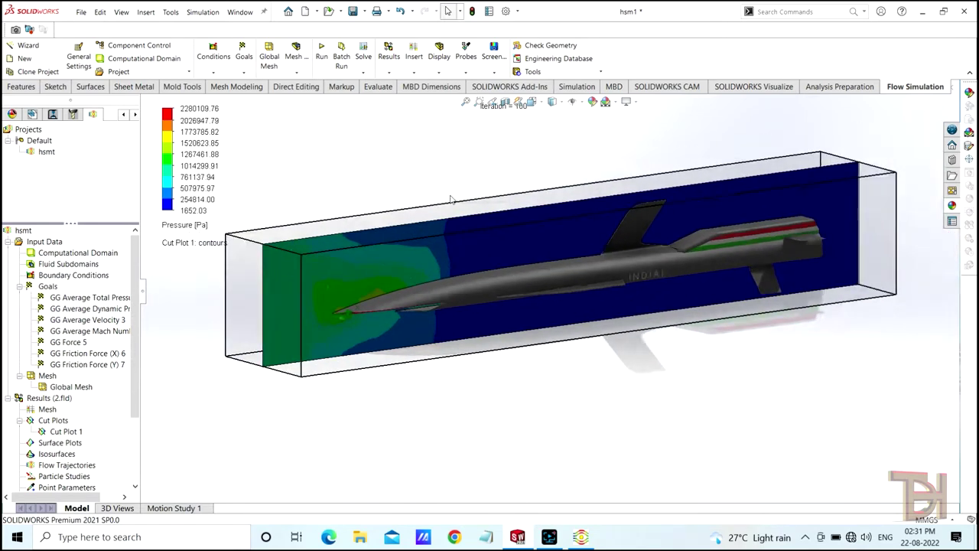
{"action": "middle_click_drag", "start_coordinate": [587, 430], "coordinate": [572, 431], "text": "ctrl"}
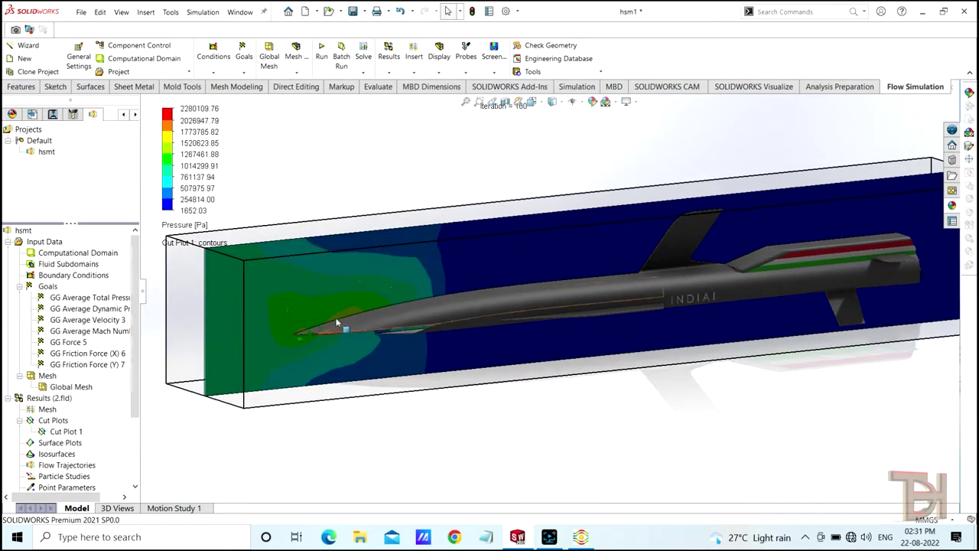
{"action": "mouse_move", "coordinate": [456, 388]}
{"action": "middle_mouse_down"}
{"action": "mouse_move", "coordinate": [556, 422]}
{"action": "mouse_move", "coordinate": [518, 411]}
{"action": "mouse_move", "coordinate": [542, 420]}
{"action": "mouse_move", "coordinate": [538, 436]}
{"action": "mouse_move", "coordinate": [562, 455]}
{"action": "mouse_move", "coordinate": [529, 437]}
{"action": "mouse_move", "coordinate": [567, 418]}
{"action": "middle_mouse_up"}
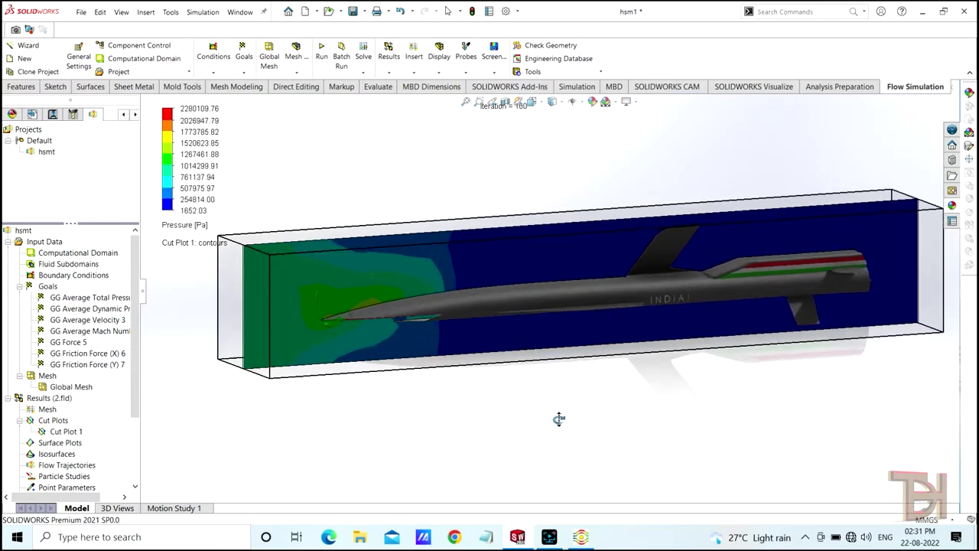
{"action": "scroll", "coordinate": [477, 317], "scroll_direction": "down", "scroll_amount": 2}
{"action": "scroll", "coordinate": [537, 427], "scroll_direction": "up", "scroll_amount": 2}
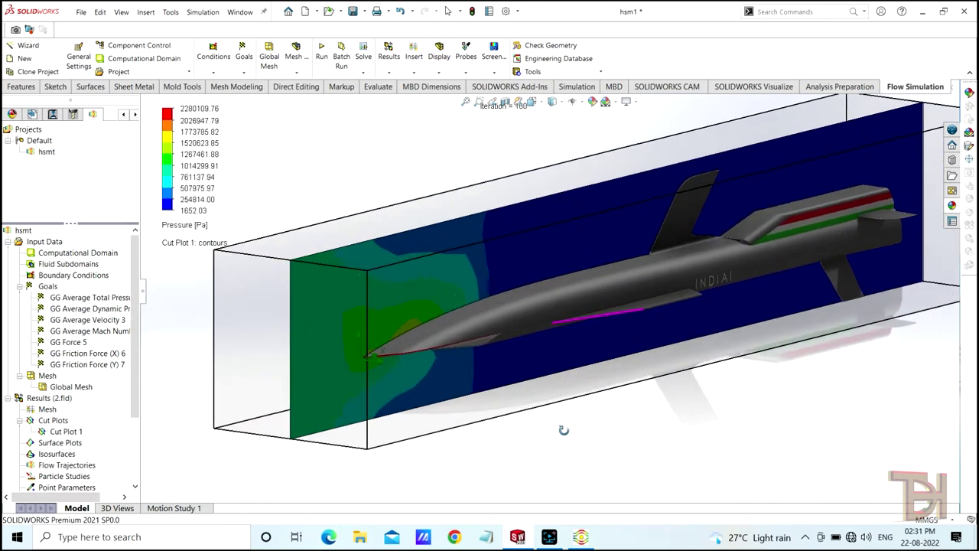
{"action": "middle_click_drag", "start_coordinate": [537, 427], "coordinate": [650, 383]}
{"action": "scroll", "coordinate": [698, 359], "scroll_direction": "up", "scroll_amount": 2}
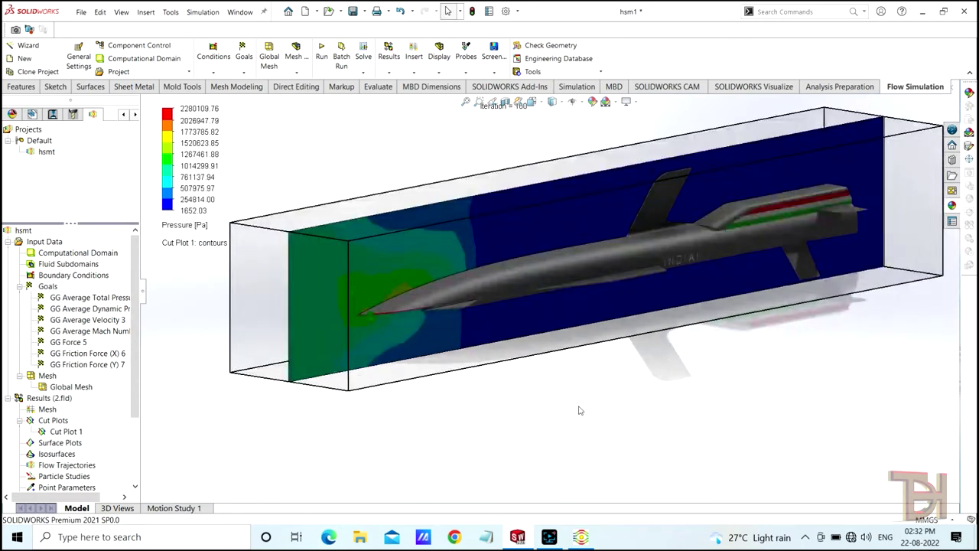
{"action": "middle_click_drag", "start_coordinate": [698, 359], "coordinate": [519, 277]}
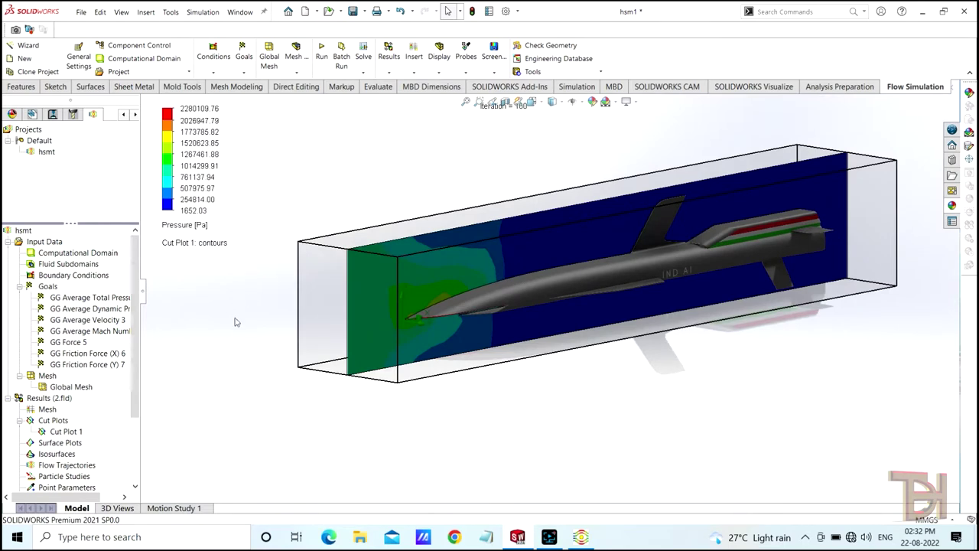
{"action": "middle_click_drag", "start_coordinate": [275, 357], "coordinate": [656, 322]}
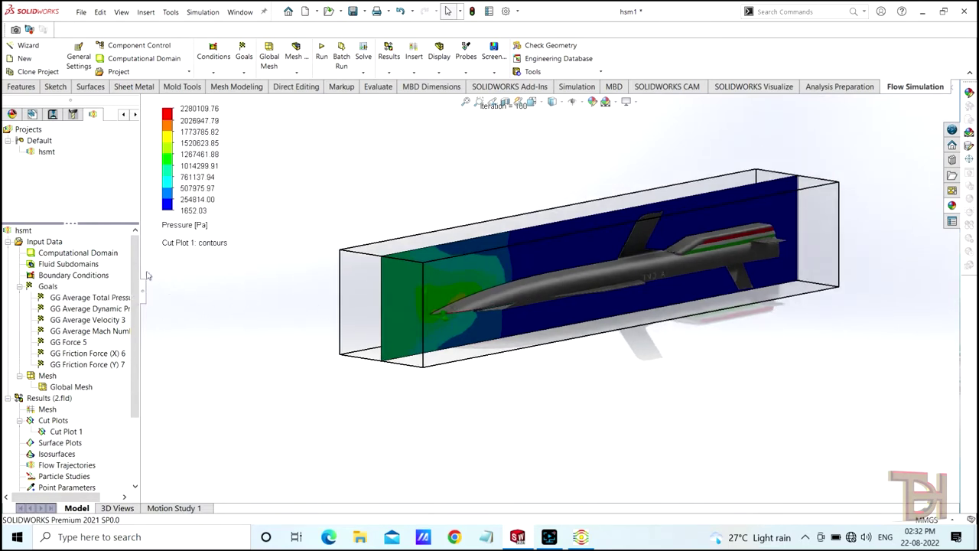
{"action": "right_click", "coordinate": [61, 433]}
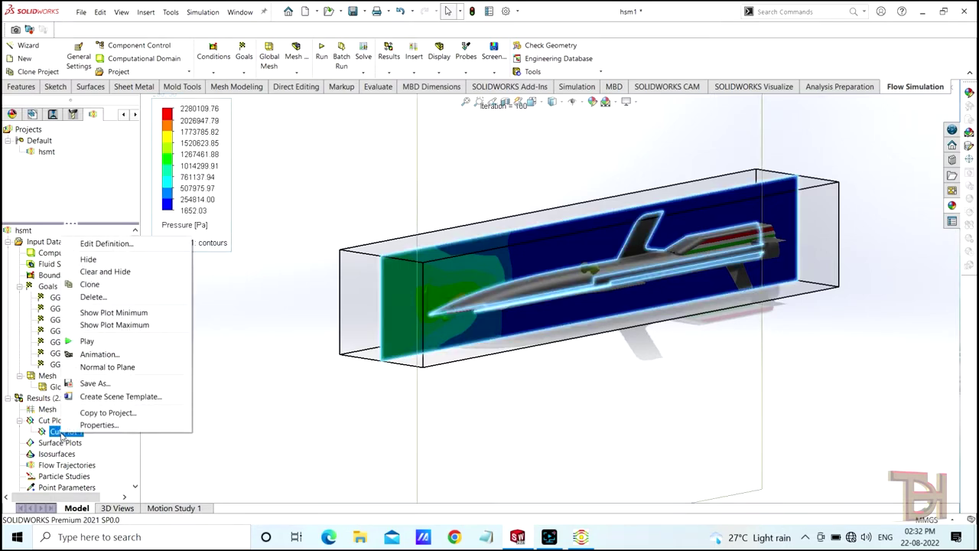
Hide the pressure cut plot from the view
{"action": "left_click", "coordinate": [102, 256]}
{"action": "scroll", "coordinate": [599, 373], "scroll_direction": "up", "scroll_amount": 2}
{"action": "scroll", "coordinate": [599, 372], "scroll_direction": "down", "scroll_amount": 2}
{"action": "scroll", "coordinate": [570, 416], "scroll_direction": "down", "scroll_amount": 2}
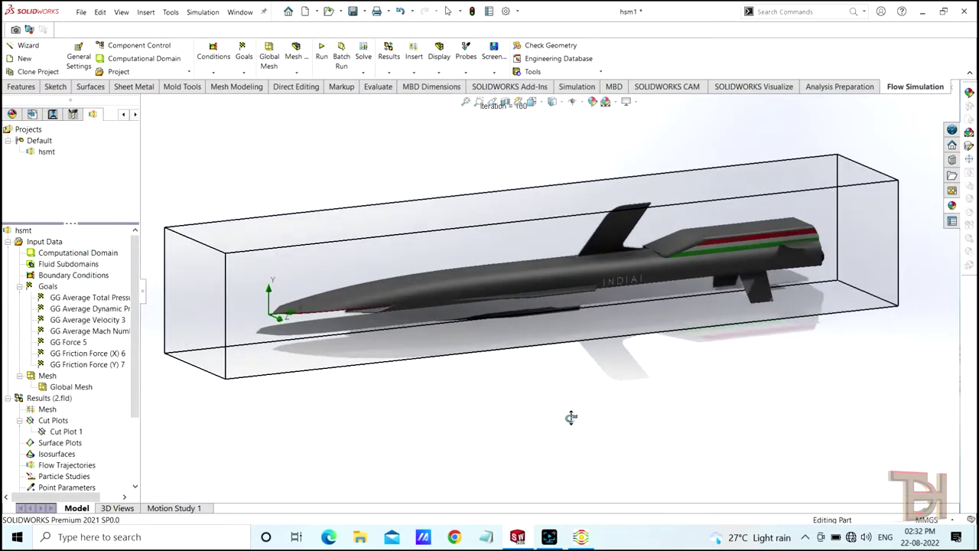
{"action": "scroll", "coordinate": [571, 415], "scroll_direction": "down", "scroll_amount": 2}
{"action": "scroll", "coordinate": [59, 449], "scroll_direction": "down", "scroll_amount": 2}
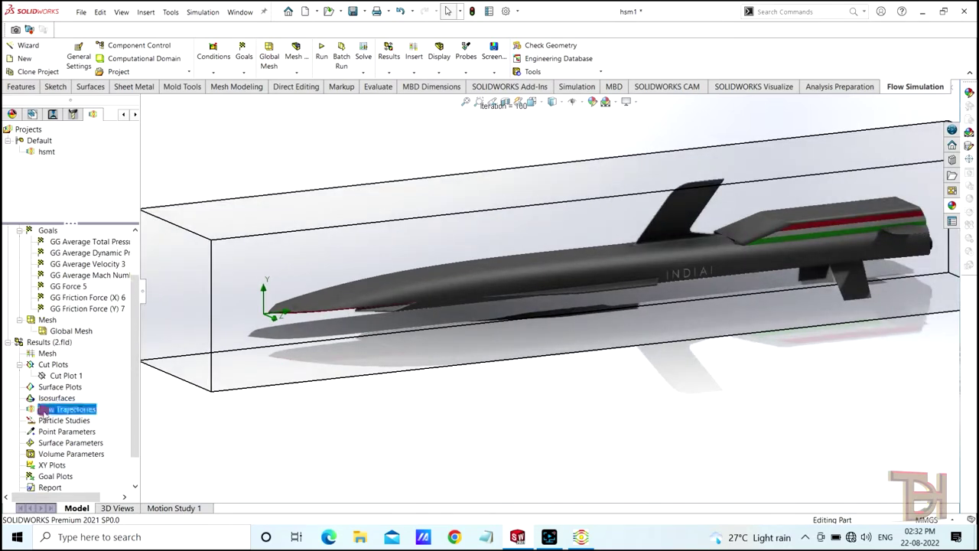
Start a new flow trajectories plot with the whole flow box in view
{"action": "right_click", "coordinate": [49, 410]}
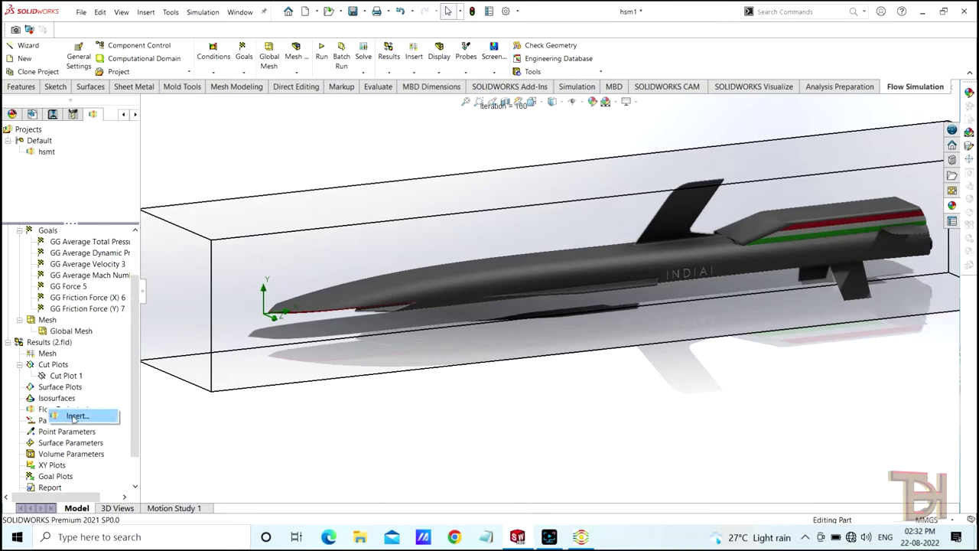
{"action": "left_click", "coordinate": [75, 415]}
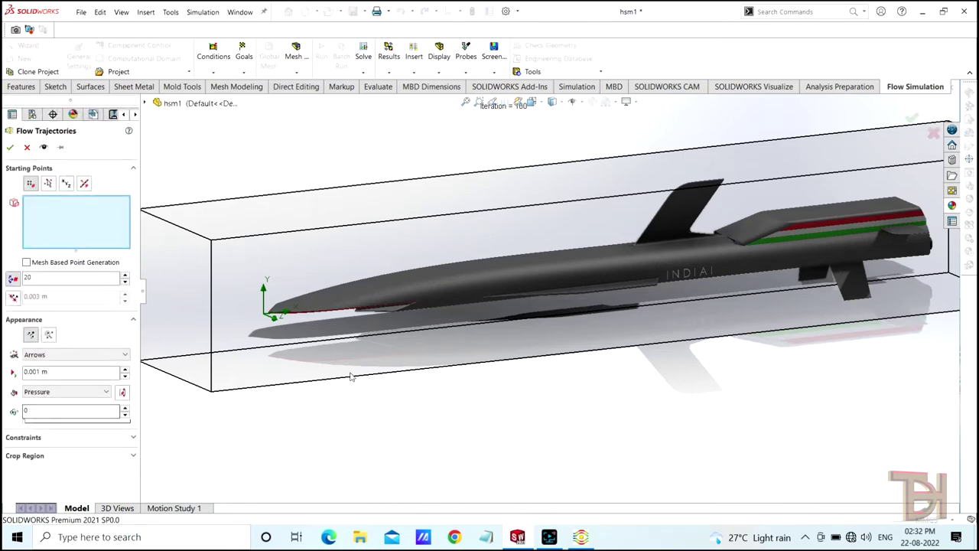
{"action": "scroll", "coordinate": [492, 402], "scroll_direction": "down", "scroll_amount": 3}
{"action": "middle_click_drag", "start_coordinate": [503, 404], "coordinate": [519, 398], "text": "ctrl"}
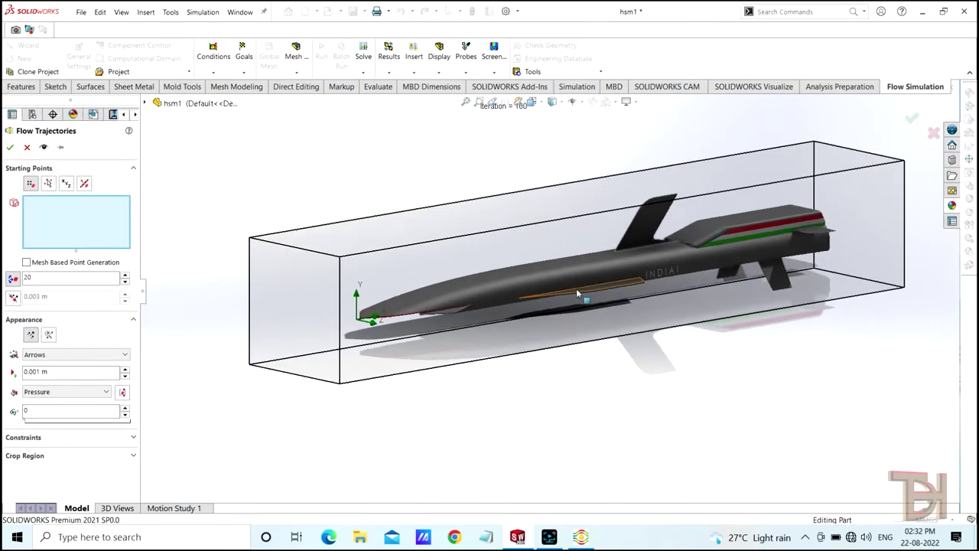
{"action": "scroll", "coordinate": [573, 430], "scroll_direction": "down", "scroll_amount": 2}
{"action": "scroll", "coordinate": [572, 441], "scroll_direction": "up", "scroll_amount": 2}
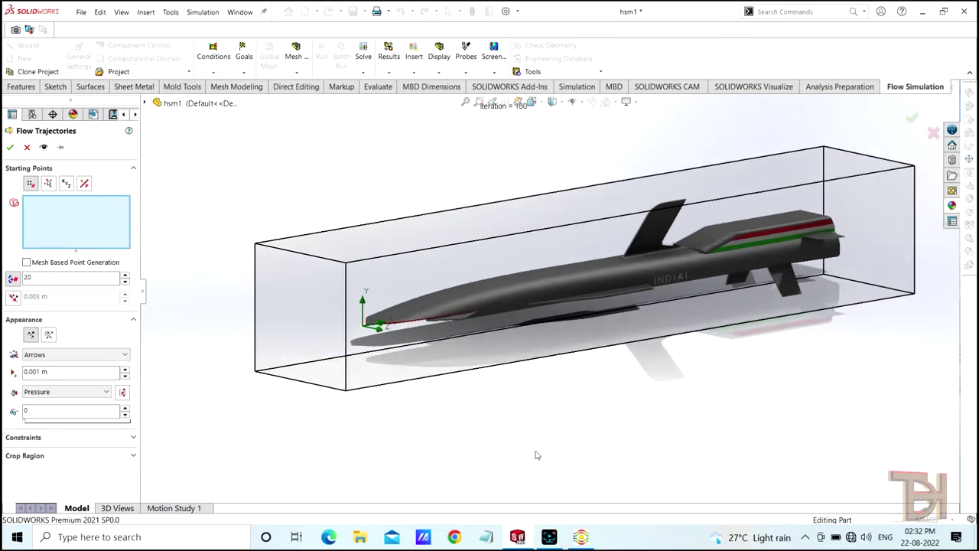
{"action": "middle_click_drag", "start_coordinate": [536, 455], "coordinate": [539, 445]}
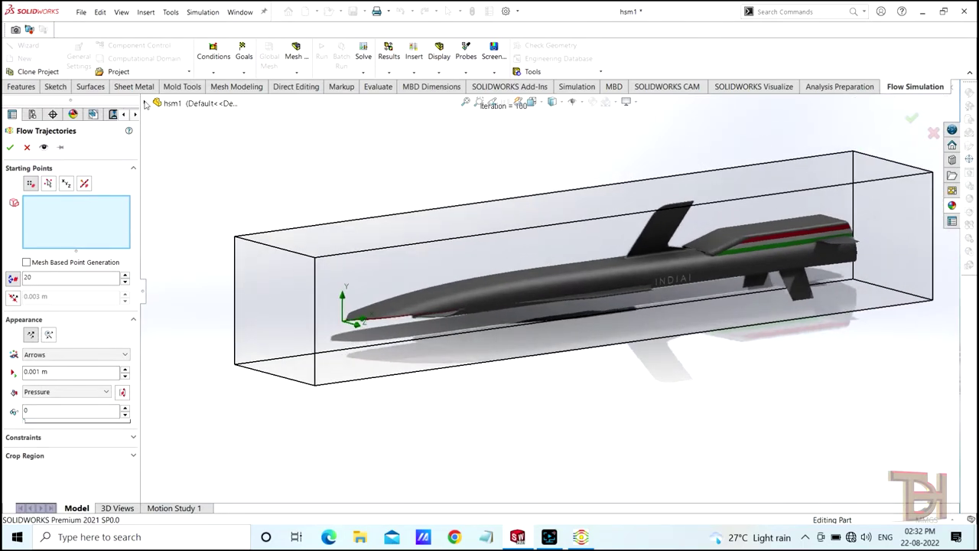
Choose the Right Plane as the trajectory starting reference
{"action": "left_click", "coordinate": [146, 103]}
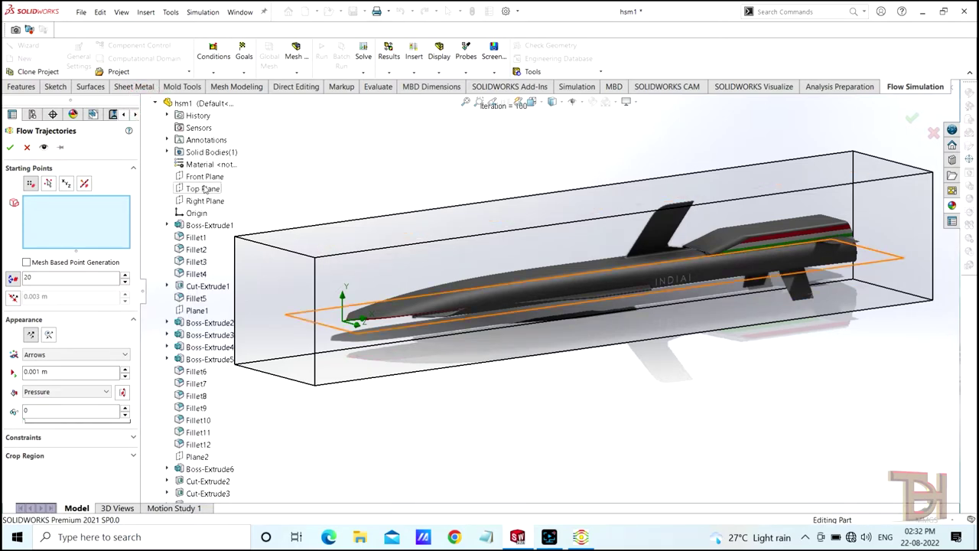
{"action": "left_click", "coordinate": [202, 200]}
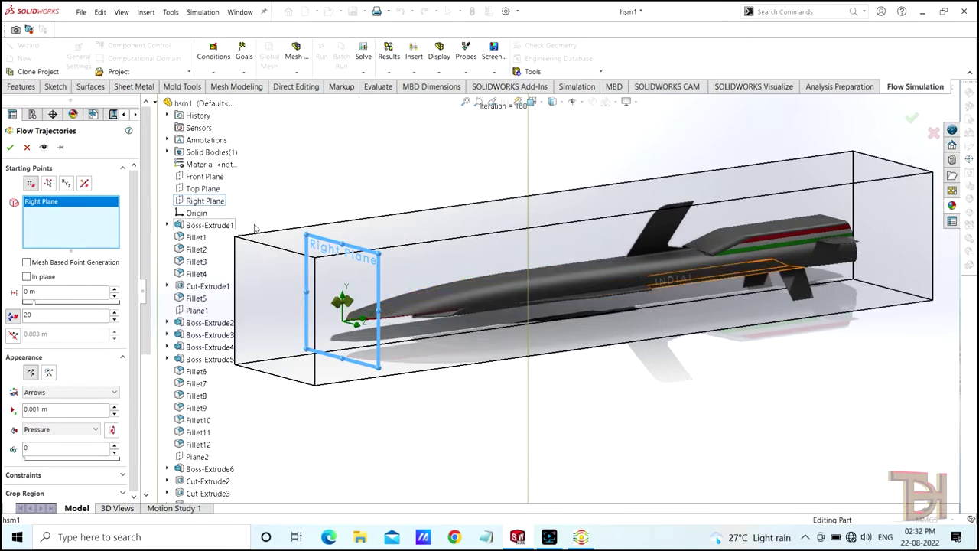
{"action": "middle_click_drag", "start_coordinate": [449, 398], "coordinate": [339, 361]}
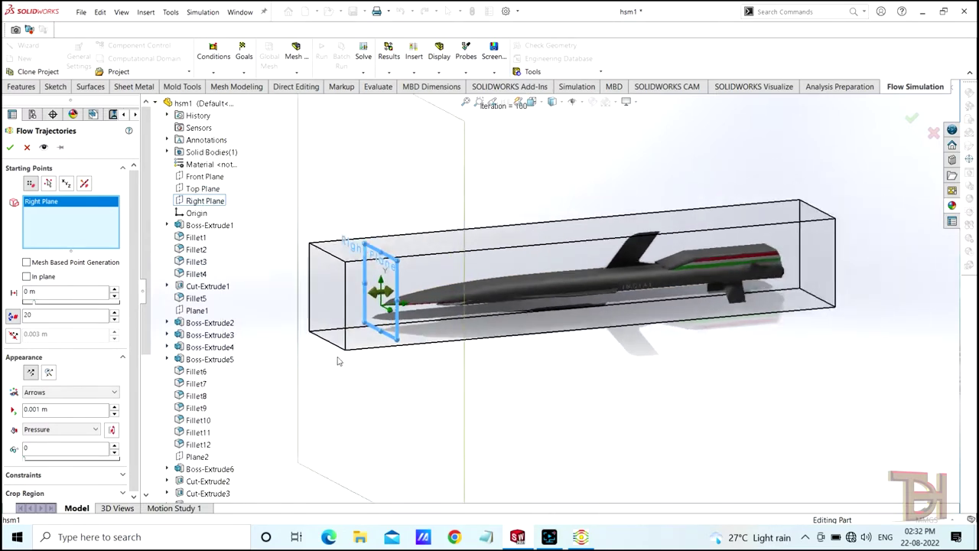
Set the seeding plane offset to -0.008 m and the number of points to 100
{"action": "left_click", "coordinate": [115, 297]}
{"action": "left_click", "coordinate": [115, 297]}
{"action": "left_click", "coordinate": [115, 296]}
{"action": "left_click", "coordinate": [115, 297]}
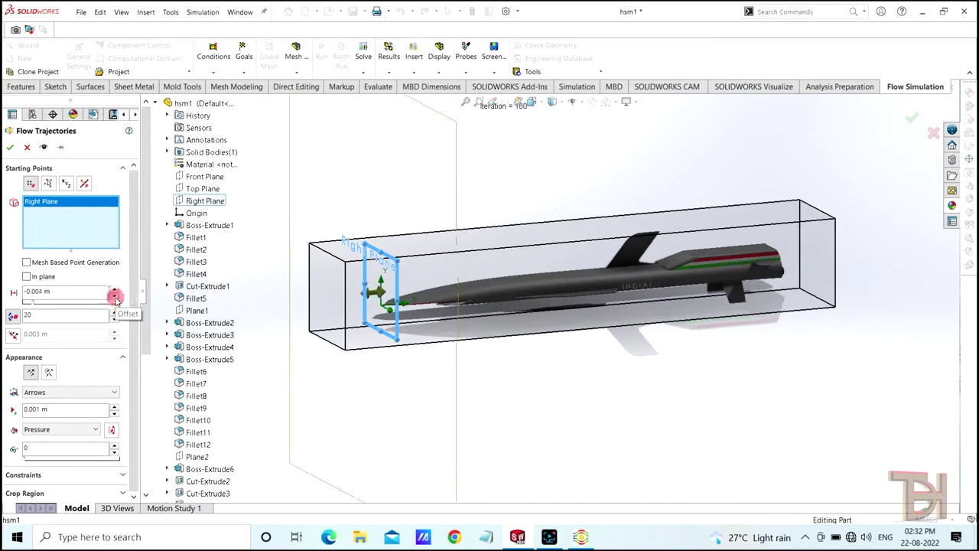
{"action": "left_click", "coordinate": [115, 296]}
{"action": "left_click", "coordinate": [115, 297]}
{"action": "left_click", "coordinate": [114, 297]}
{"action": "left_click", "coordinate": [115, 297]}
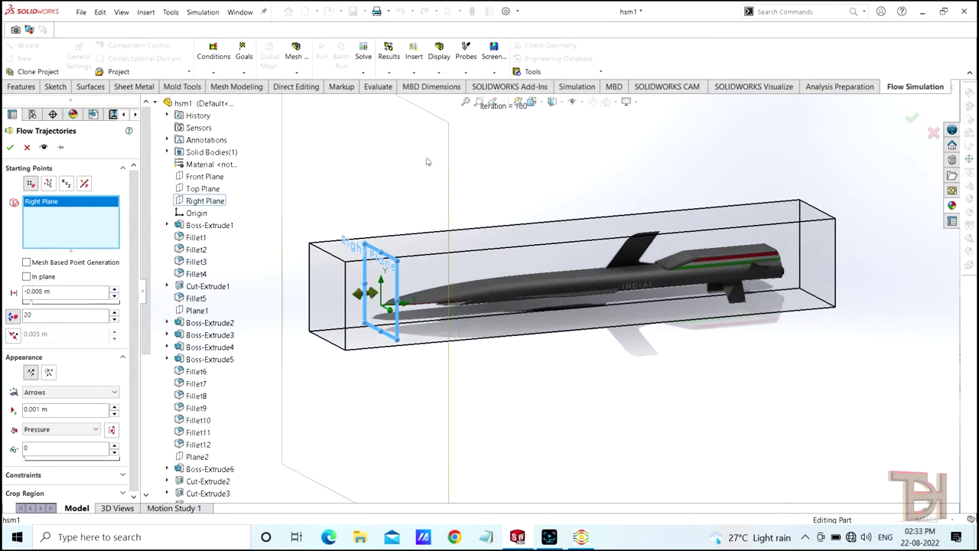
{"action": "left_click", "coordinate": [115, 312]}
{"action": "left_click", "coordinate": [114, 312]}
{"action": "left_click", "coordinate": [115, 312]}
{"action": "left_click", "coordinate": [115, 314]}
{"action": "double_click", "coordinate": [33, 316]}
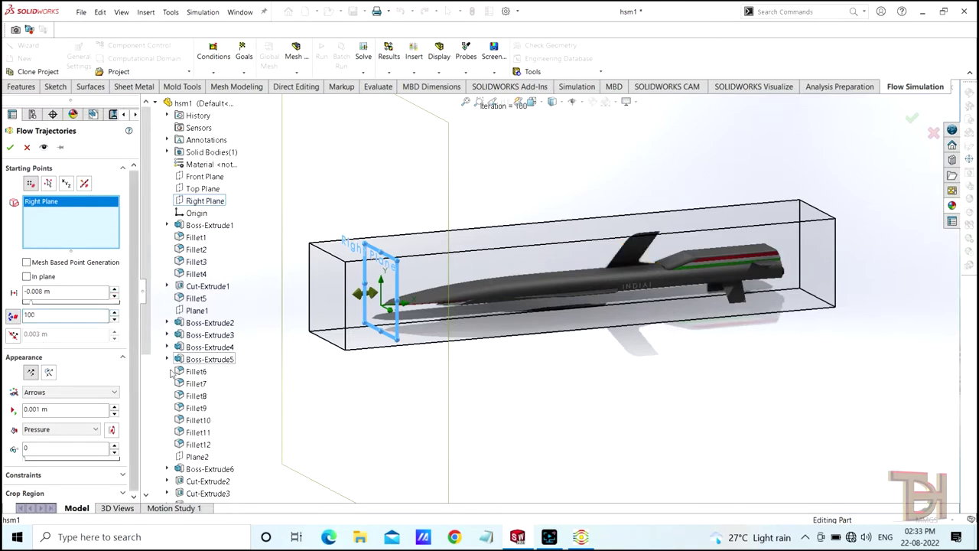
Preview the pressure-coloured trajectory arrows and inspect them along the missile's flow box
{"action": "left_click", "coordinate": [43, 148]}
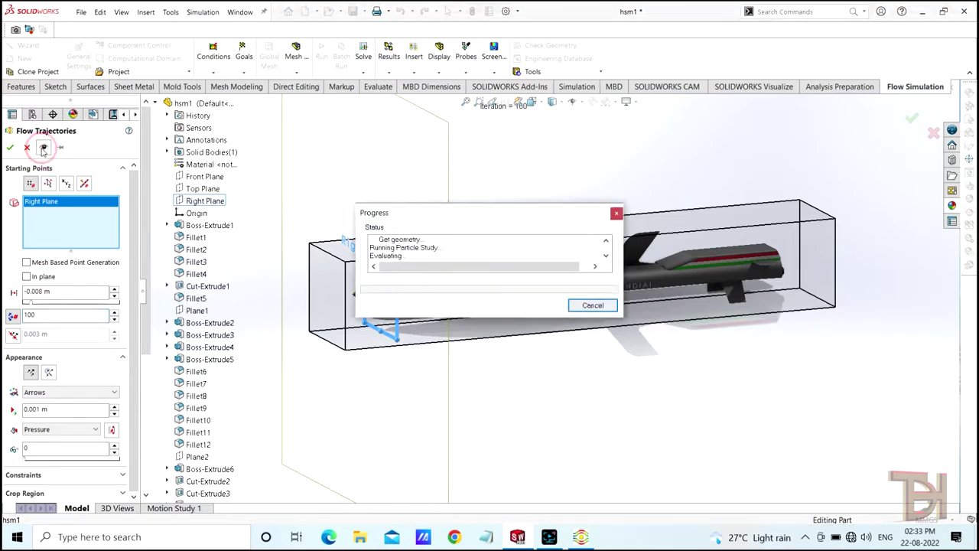
{"action": "scroll", "coordinate": [459, 344], "scroll_direction": "down", "scroll_amount": 2}
{"action": "scroll", "coordinate": [574, 401], "scroll_direction": "down", "scroll_amount": 1}
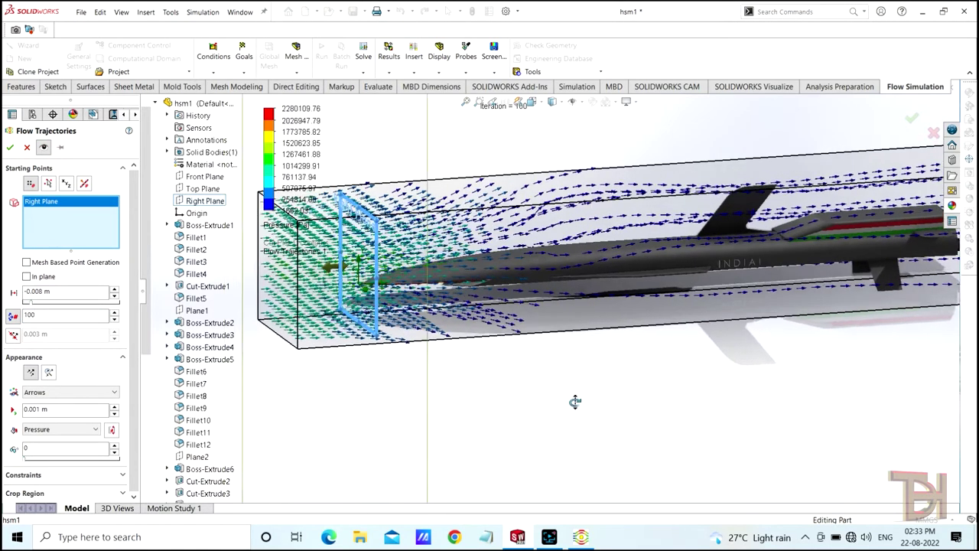
{"action": "scroll", "coordinate": [570, 400], "scroll_direction": "down", "scroll_amount": 2}
{"action": "scroll", "coordinate": [579, 396], "scroll_direction": "down", "scroll_amount": 1}
{"action": "mouse_move", "coordinate": [580, 395]}
{"action": "middle_mouse_down"}
{"action": "mouse_move", "coordinate": [576, 380]}
{"action": "mouse_move", "coordinate": [601, 380]}
{"action": "middle_mouse_up"}
{"action": "scroll", "coordinate": [516, 378], "scroll_direction": "up", "scroll_amount": 1}
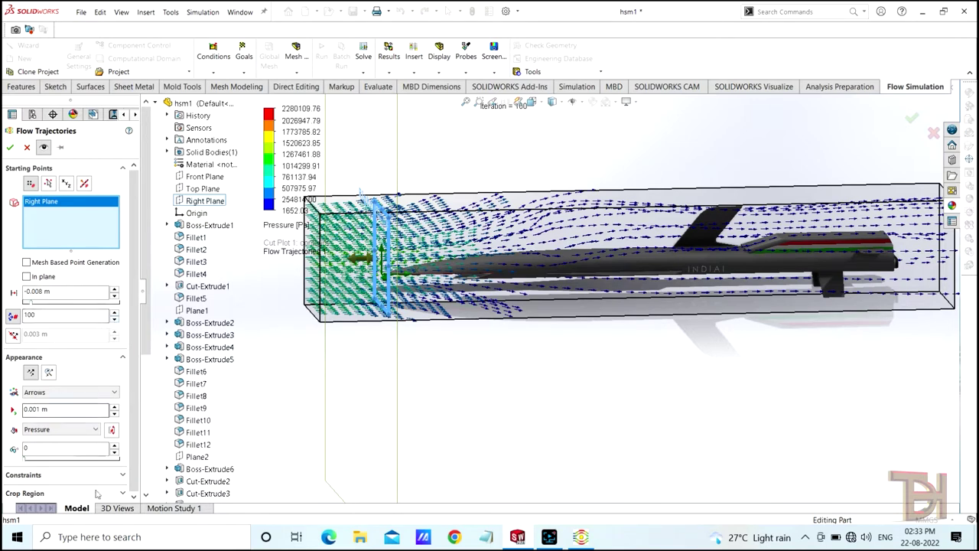
Accept the flow trajectory plot and view the arrows from an angled overview
{"action": "left_click", "coordinate": [8, 149]}
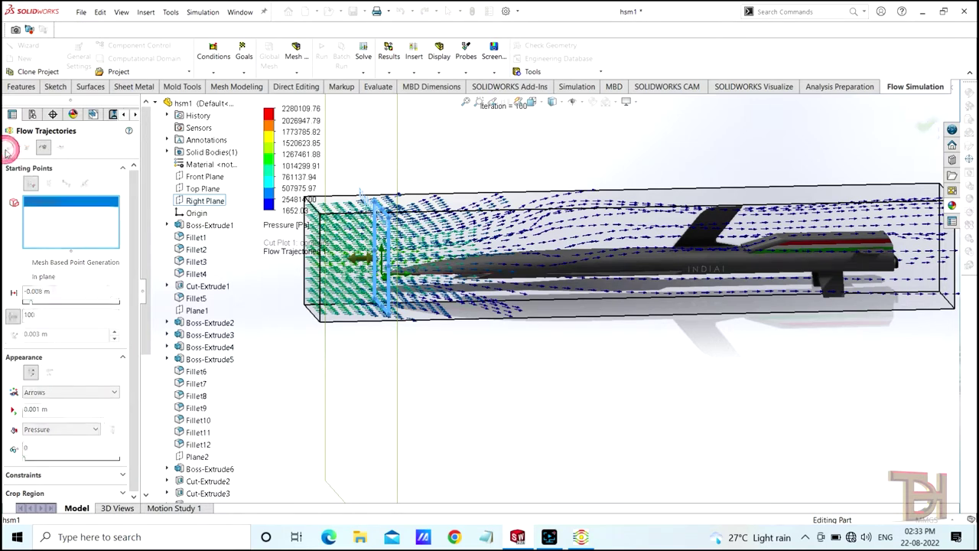
{"action": "scroll", "coordinate": [527, 305], "scroll_direction": "down", "scroll_amount": 3}
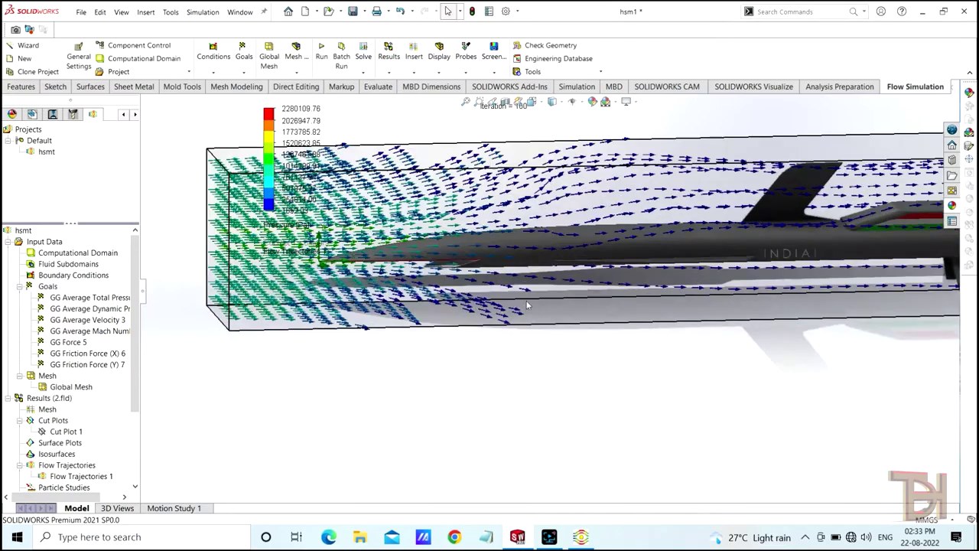
{"action": "middle_click_drag", "start_coordinate": [577, 417], "coordinate": [601, 400]}
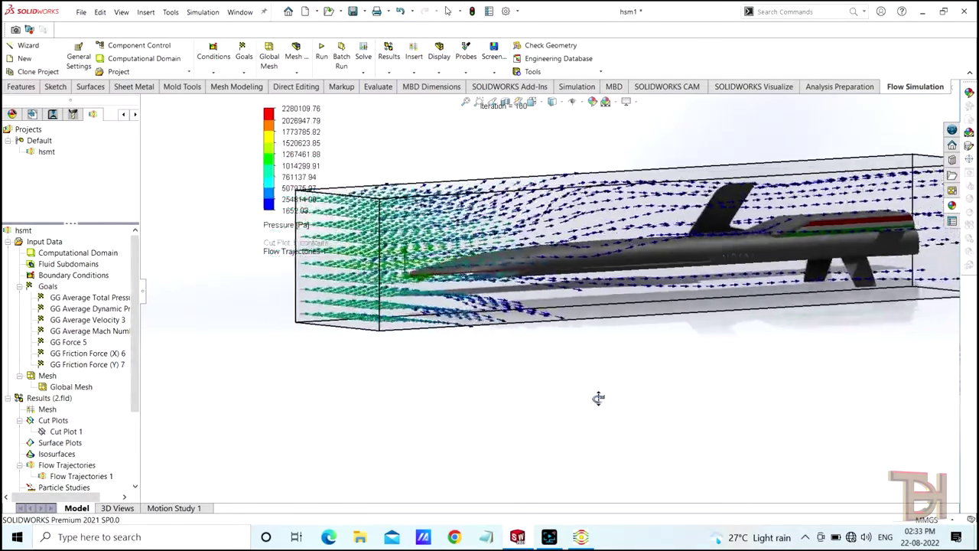
{"action": "mouse_move", "coordinate": [601, 399]}
{"action": "middle_mouse_down"}
{"action": "mouse_move", "coordinate": [635, 396]}
{"action": "mouse_move", "coordinate": [612, 377]}
{"action": "mouse_move", "coordinate": [558, 407]}
{"action": "mouse_move", "coordinate": [590, 421]}
{"action": "mouse_move", "coordinate": [580, 423]}
{"action": "mouse_move", "coordinate": [661, 388]}
{"action": "mouse_move", "coordinate": [649, 384]}
{"action": "middle_mouse_up"}
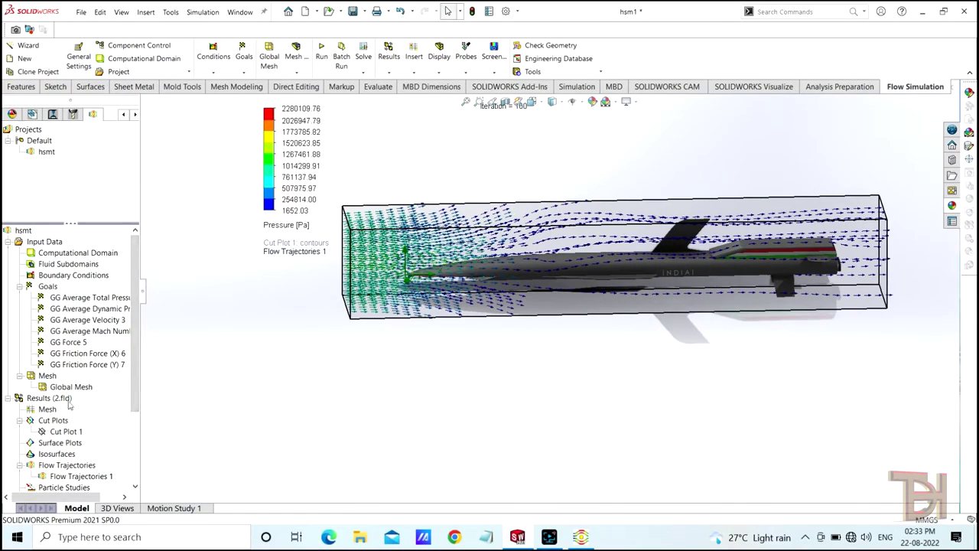
Play the animation of Flow Trajectories 1
{"action": "right_click", "coordinate": [76, 480]}
{"action": "left_click", "coordinate": [108, 375]}
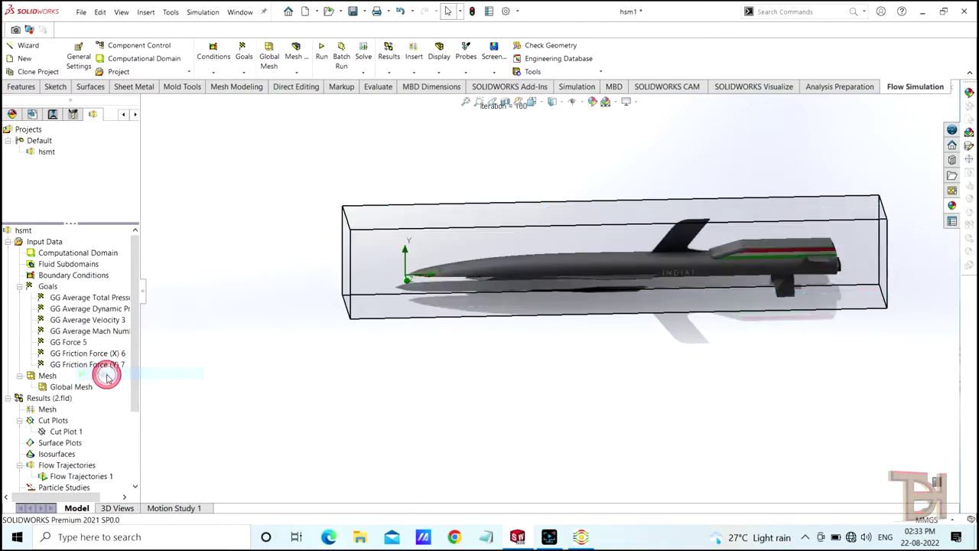
{"action": "scroll", "coordinate": [561, 351], "scroll_direction": "down", "scroll_amount": 2}
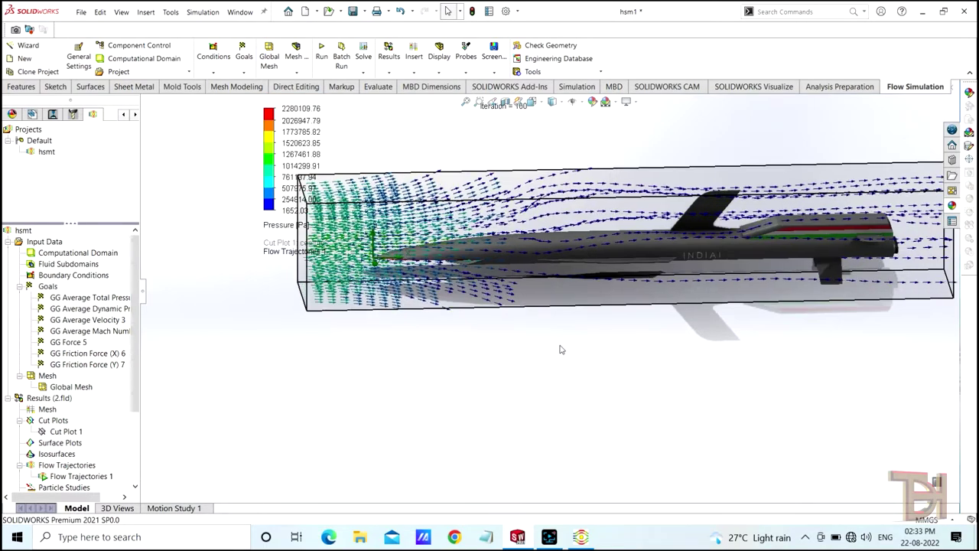
{"action": "scroll", "coordinate": [559, 350], "scroll_direction": "down", "scroll_amount": 2}
{"action": "scroll", "coordinate": [543, 347], "scroll_direction": "down", "scroll_amount": 3}
{"action": "scroll", "coordinate": [540, 345], "scroll_direction": "up", "scroll_amount": 3}
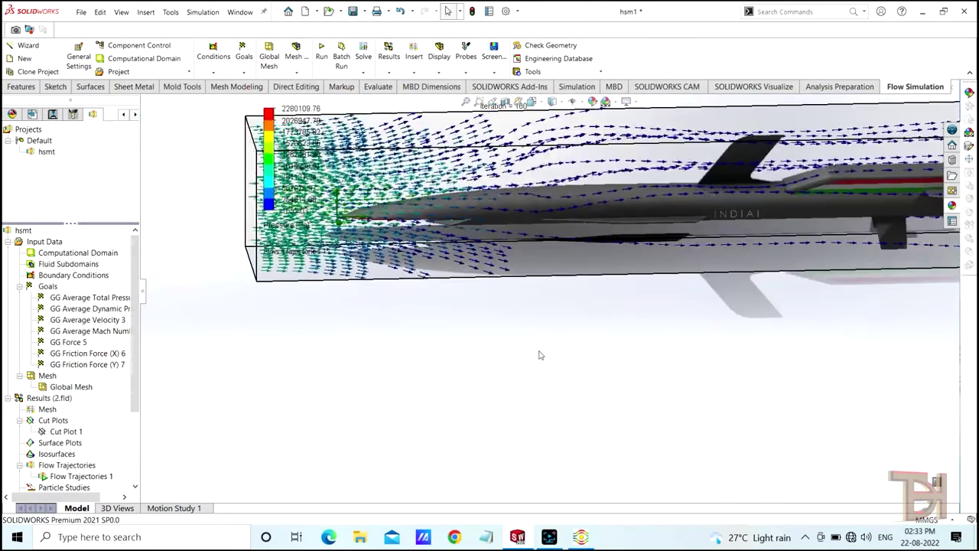
{"action": "scroll", "coordinate": [540, 352], "scroll_direction": "up", "scroll_amount": 2}
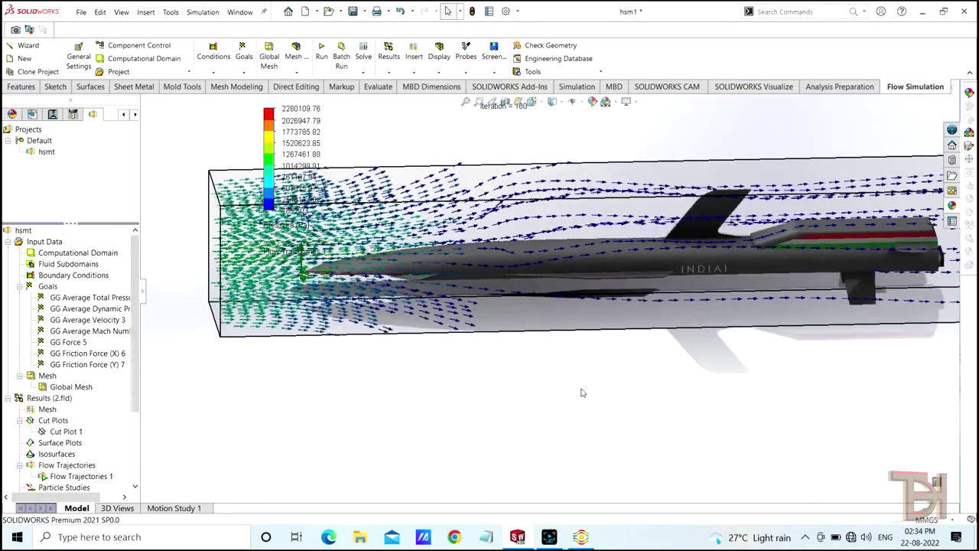
Watch the animation from the side, end-on and the missile's other side, then select Flow Trajectories 1
{"action": "key", "text": "ctrl+1"}
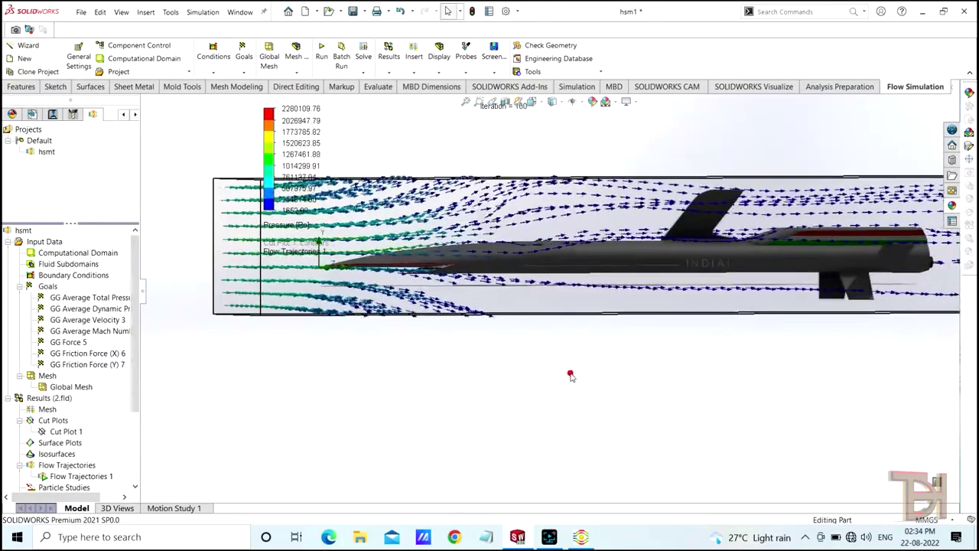
{"action": "middle_click_drag", "start_coordinate": [574, 374], "coordinate": [590, 383]}
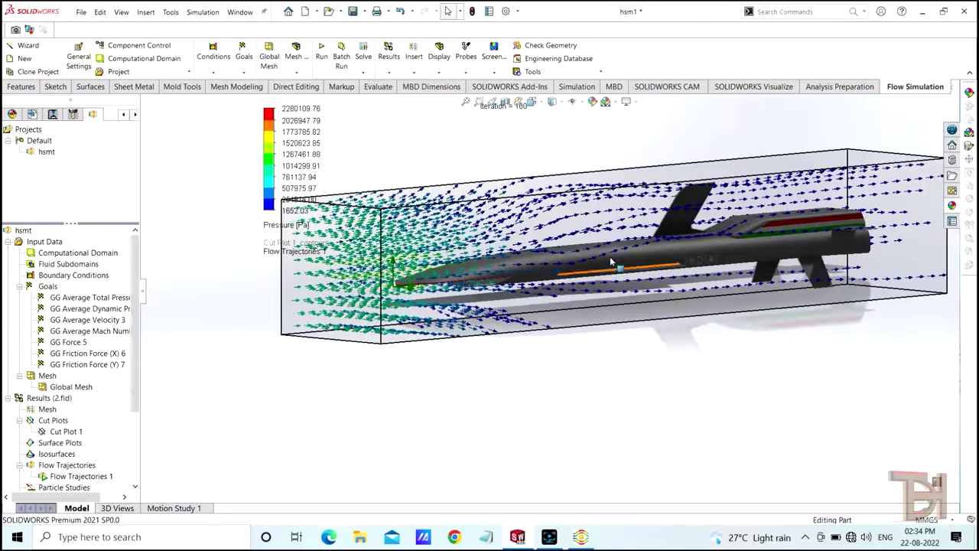
{"action": "scroll", "coordinate": [610, 256], "scroll_direction": "down", "scroll_amount": 3}
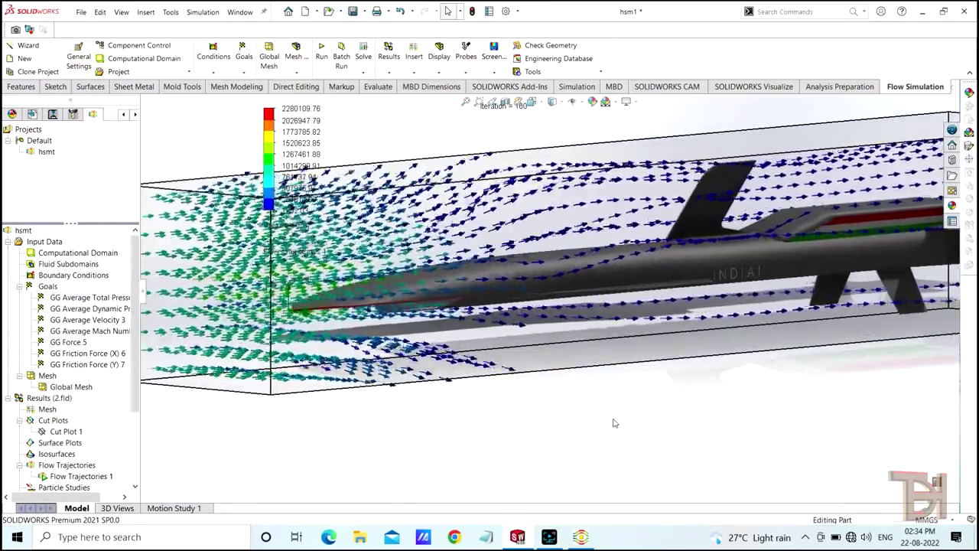
{"action": "scroll", "coordinate": [622, 414], "scroll_direction": "up", "scroll_amount": 2}
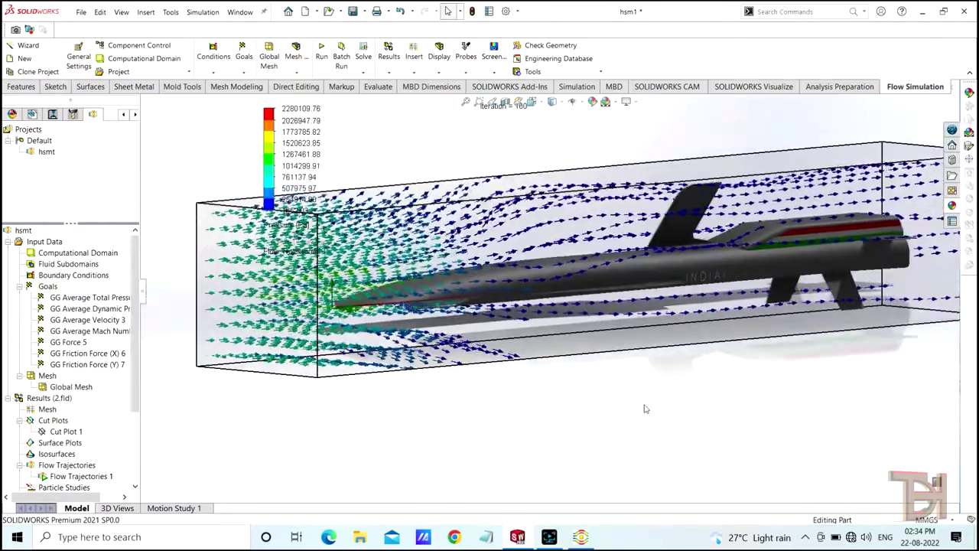
{"action": "scroll", "coordinate": [633, 401], "scroll_direction": "down", "scroll_amount": 2}
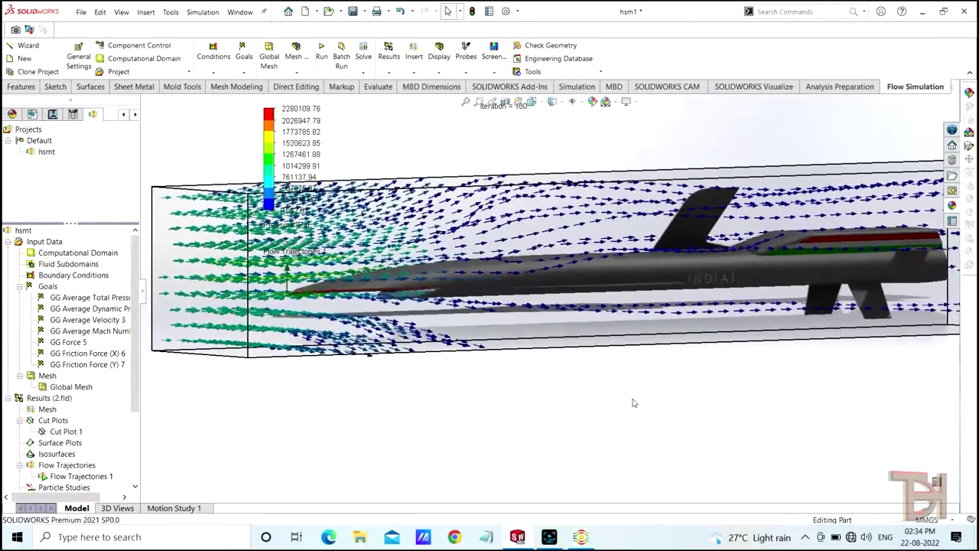
{"action": "scroll", "coordinate": [604, 399], "scroll_direction": "down", "scroll_amount": 2}
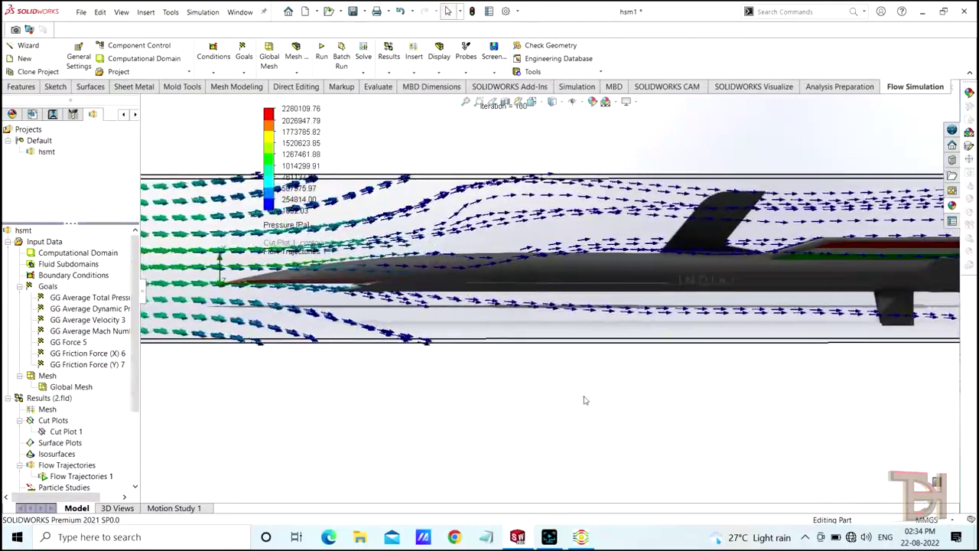
{"action": "scroll", "coordinate": [583, 400], "scroll_direction": "up", "scroll_amount": 3}
{"action": "mouse_move", "coordinate": [583, 400]}
{"action": "middle_mouse_down"}
{"action": "mouse_move", "coordinate": [617, 396]}
{"action": "mouse_move", "coordinate": [512, 396]}
{"action": "middle_mouse_up"}
{"action": "scroll", "coordinate": [691, 242], "scroll_direction": "down", "scroll_amount": 3}
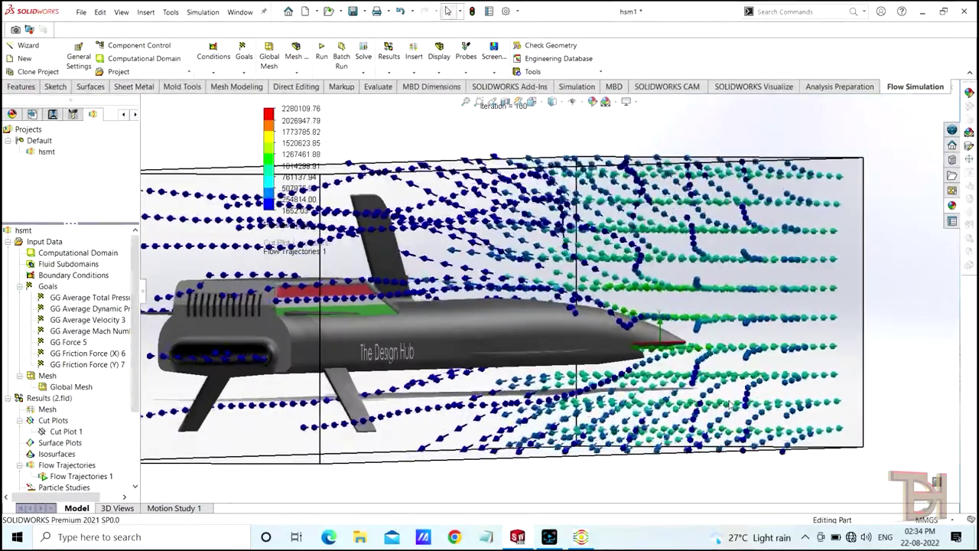
{"action": "scroll", "coordinate": [551, 295], "scroll_direction": "up", "scroll_amount": 2}
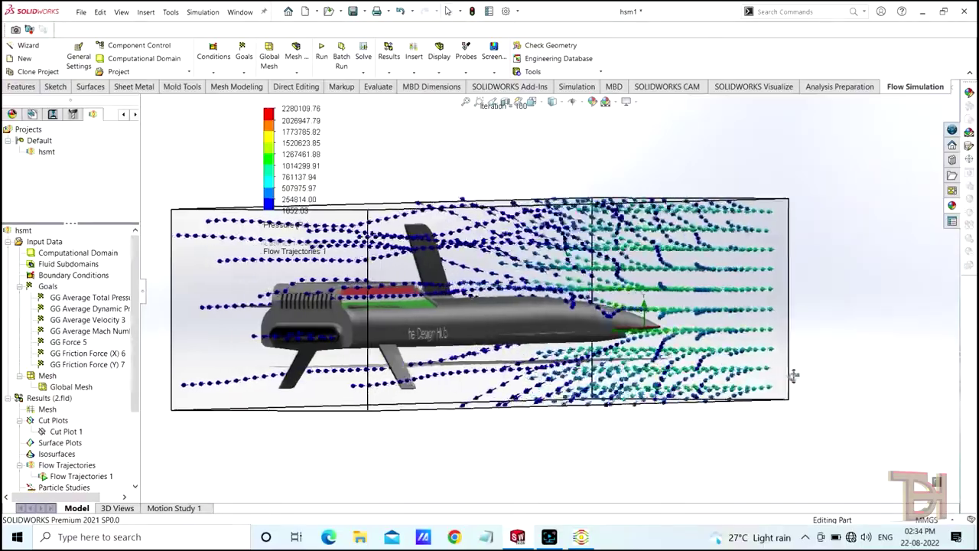
{"action": "mouse_move", "coordinate": [791, 376]}
{"action": "middle_mouse_down"}
{"action": "mouse_move", "coordinate": [598, 374]}
{"action": "mouse_move", "coordinate": [459, 329]}
{"action": "middle_mouse_up"}
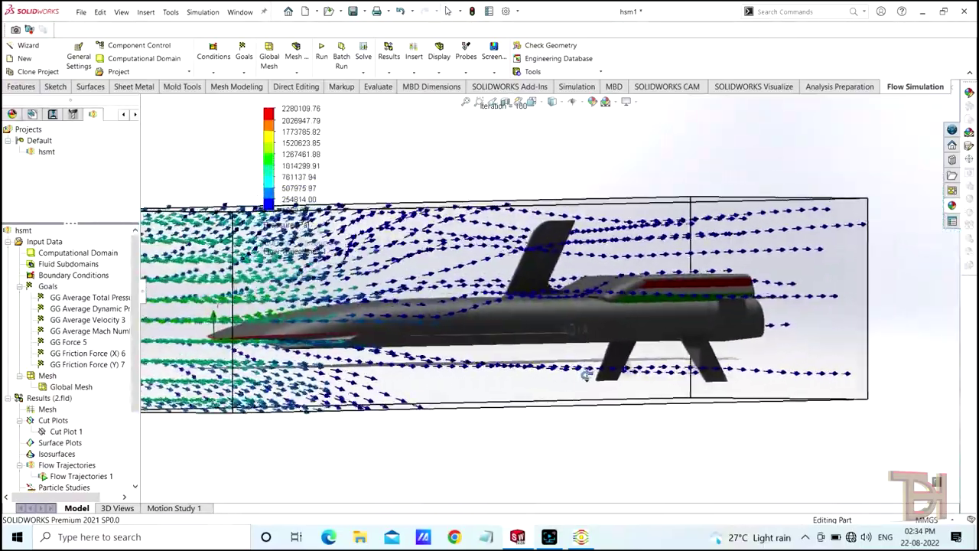
{"action": "scroll", "coordinate": [362, 299], "scroll_direction": "up", "scroll_amount": 2}
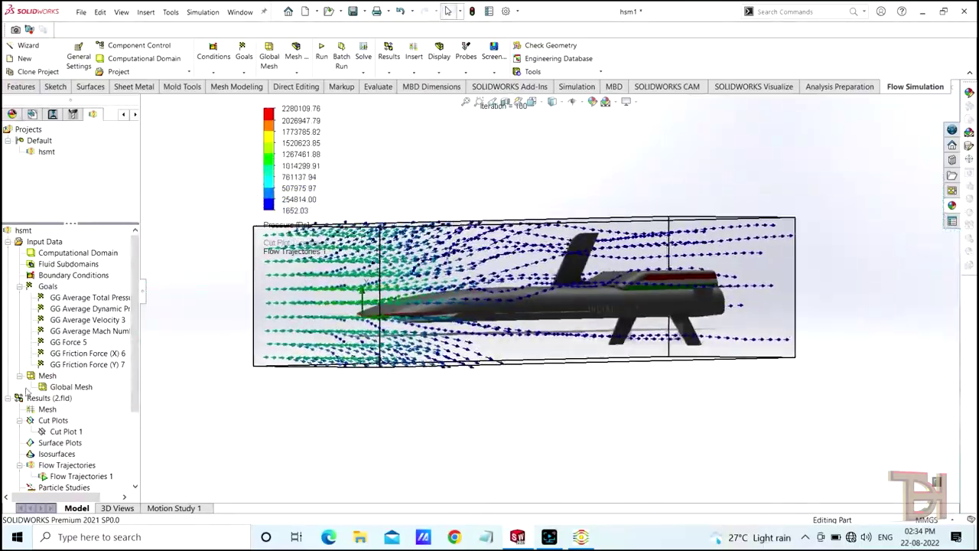
{"action": "left_click", "coordinate": [67, 476]}
Reopen Flow Trajectories 1 for editing, remove the Right Plane starting point, and turn off the preview
{"action": "right_click", "coordinate": [68, 476]}
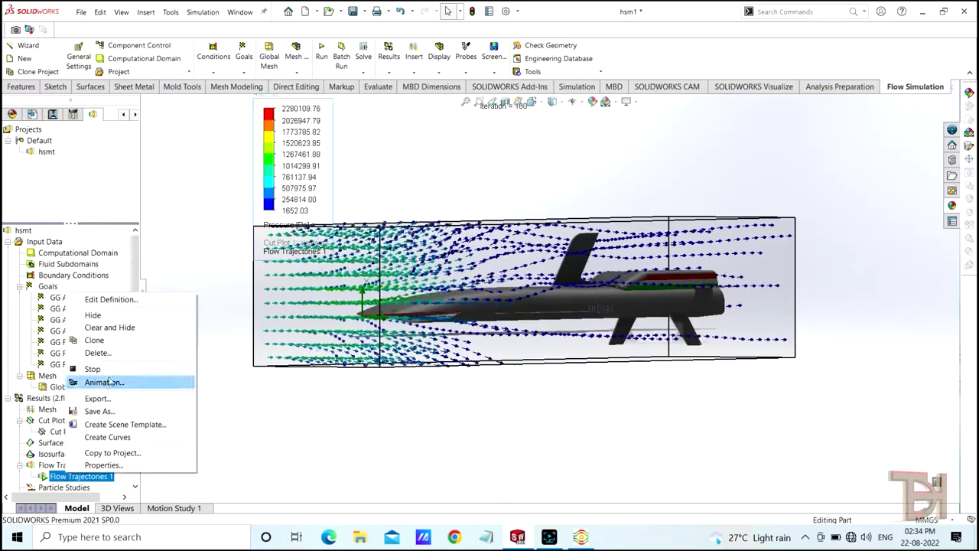
{"action": "left_click", "coordinate": [98, 300]}
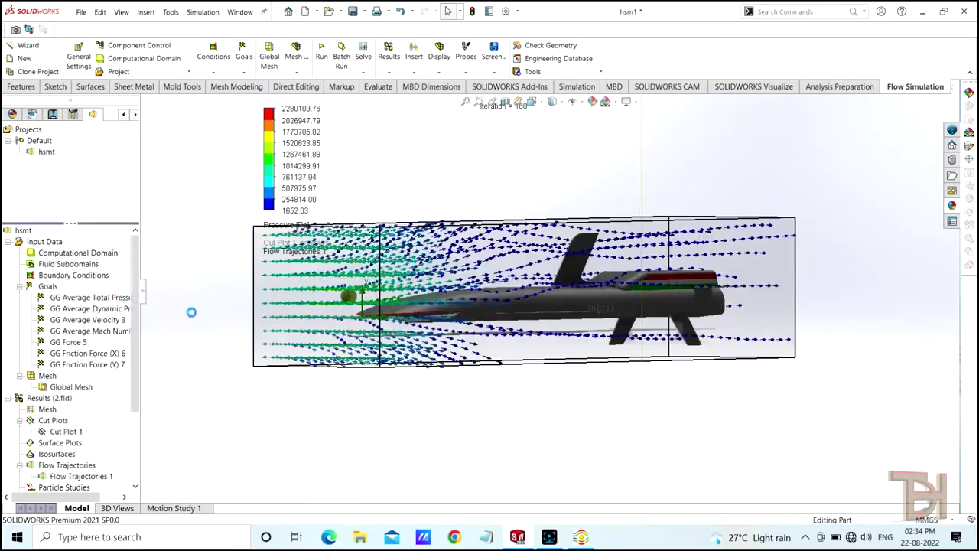
{"action": "right_click", "coordinate": [58, 204]}
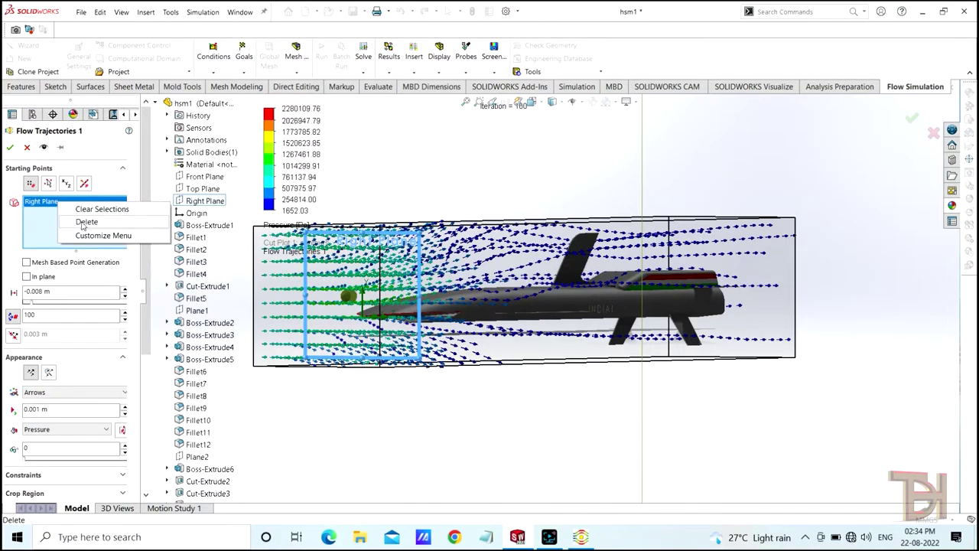
{"action": "left_click", "coordinate": [92, 222]}
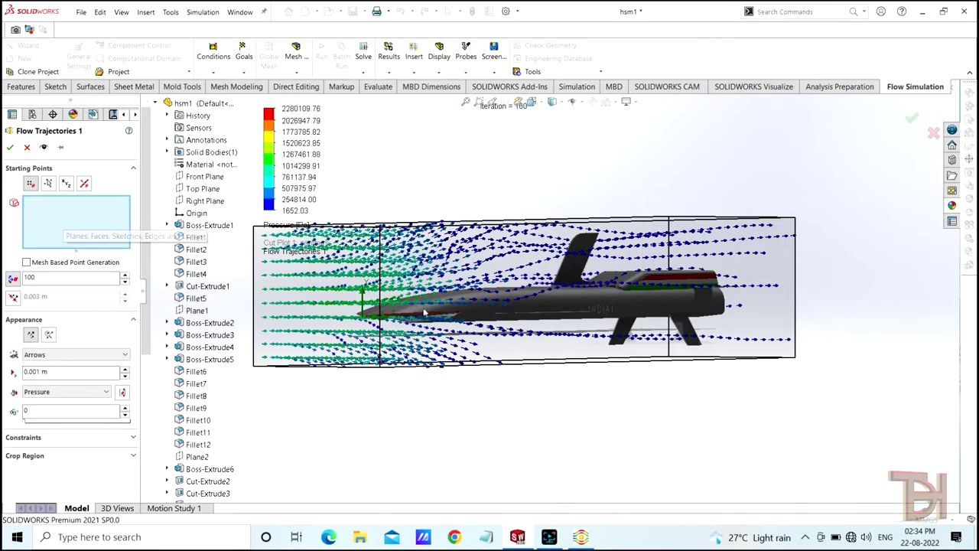
{"action": "scroll", "coordinate": [425, 312], "scroll_direction": "down", "scroll_amount": 3}
{"action": "scroll", "coordinate": [454, 381], "scroll_direction": "down", "scroll_amount": 1}
{"action": "middle_click_drag", "start_coordinate": [496, 364], "coordinate": [477, 385]}
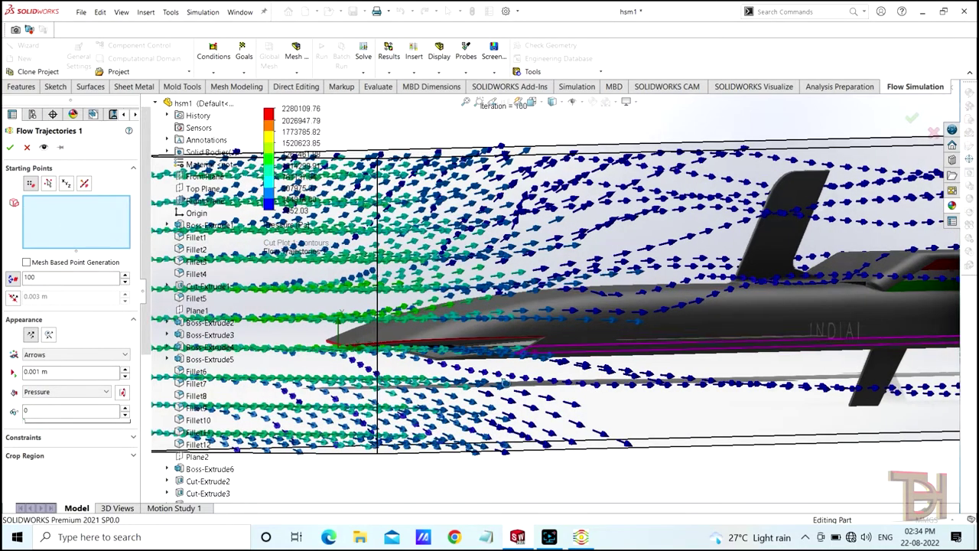
{"action": "left_click", "coordinate": [44, 148]}
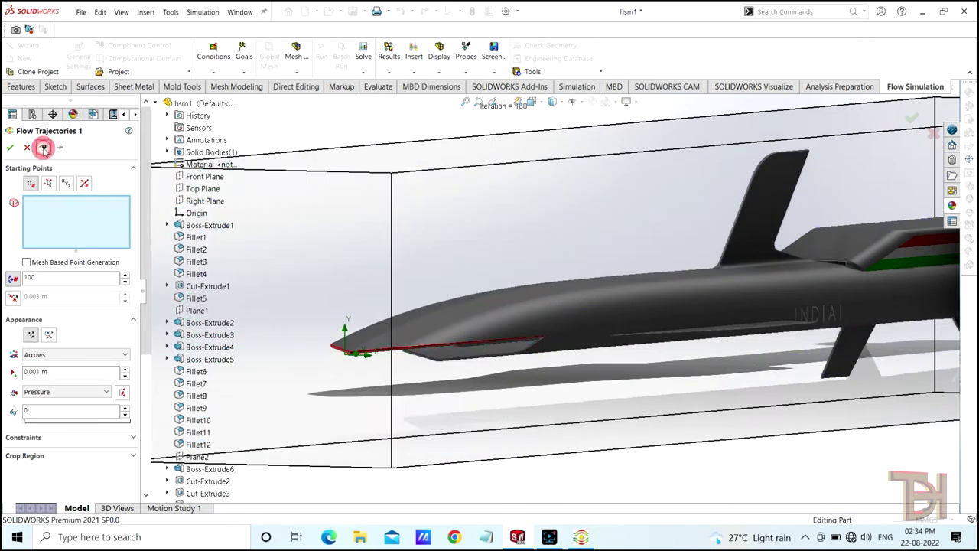
Add the fuselage face and a nose face as starting surfaces and refresh the preview
{"action": "middle_click_drag", "start_coordinate": [475, 419], "coordinate": [570, 339]}
{"action": "left_click", "coordinate": [530, 313]}
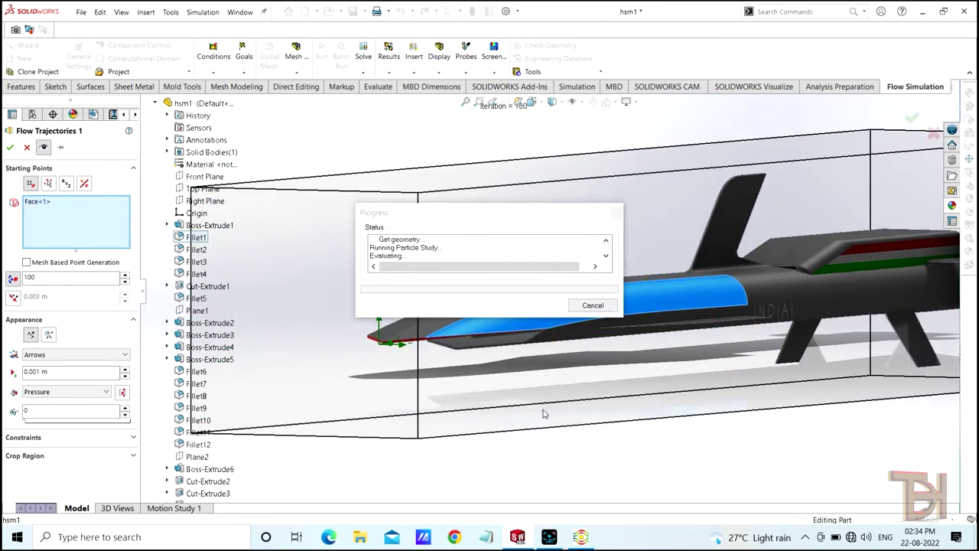
{"action": "middle_click_drag", "start_coordinate": [536, 409], "coordinate": [616, 386]}
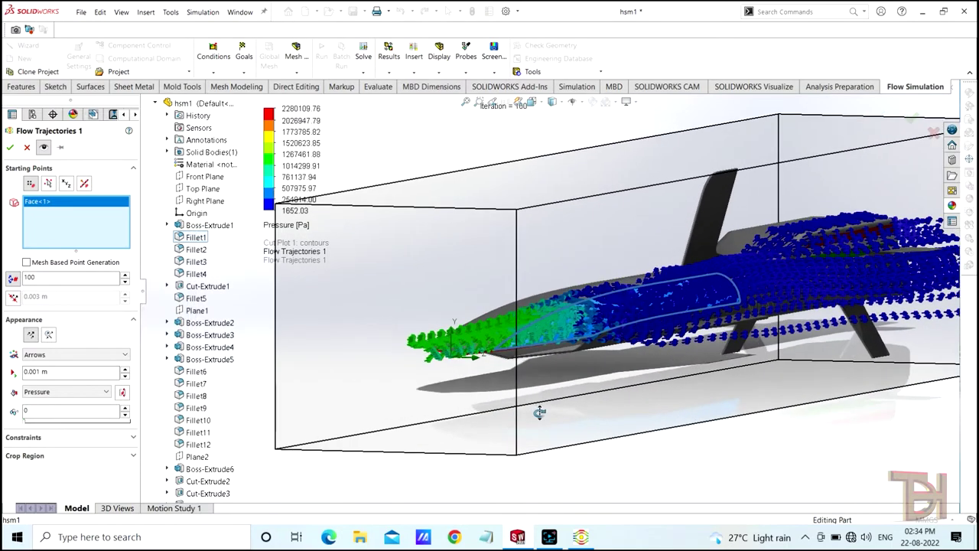
{"action": "left_click", "coordinate": [629, 330]}
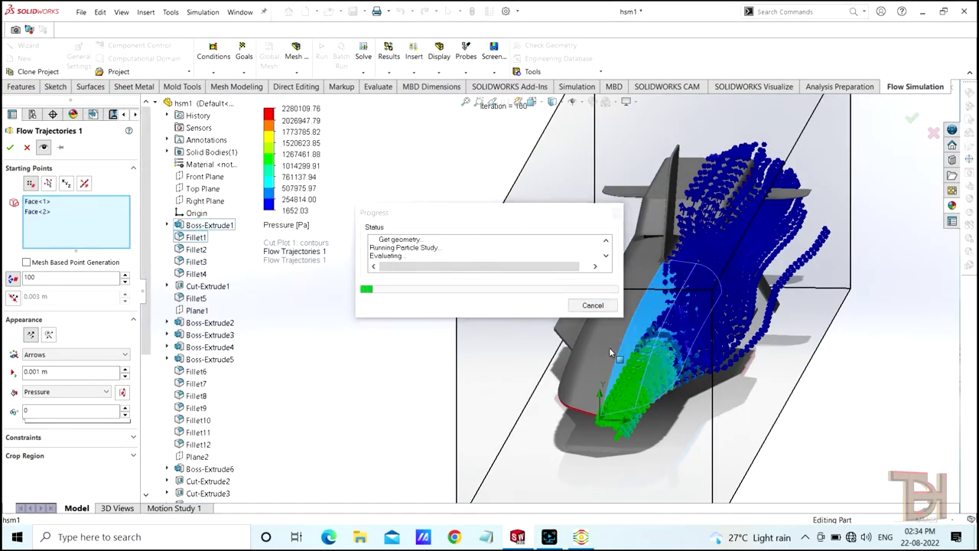
{"action": "left_click", "coordinate": [42, 151]}
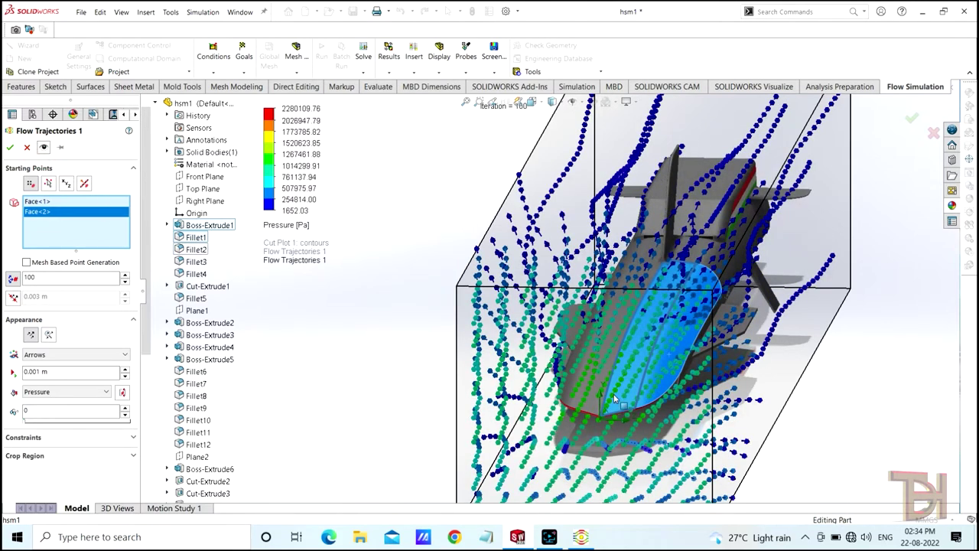
{"action": "scroll", "coordinate": [647, 411], "scroll_direction": "down", "scroll_amount": 1}
{"action": "scroll", "coordinate": [620, 413], "scroll_direction": "down", "scroll_amount": 1}
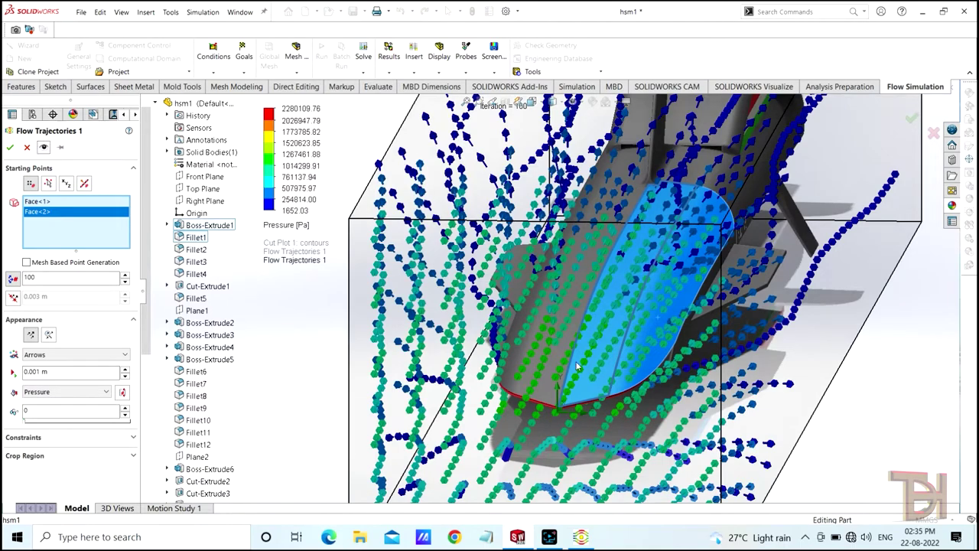
{"action": "scroll", "coordinate": [557, 335], "scroll_direction": "up", "scroll_amount": 1}
Add further nose faces and several upper-surface faces as starting surfaces
{"action": "left_click", "coordinate": [558, 338]}
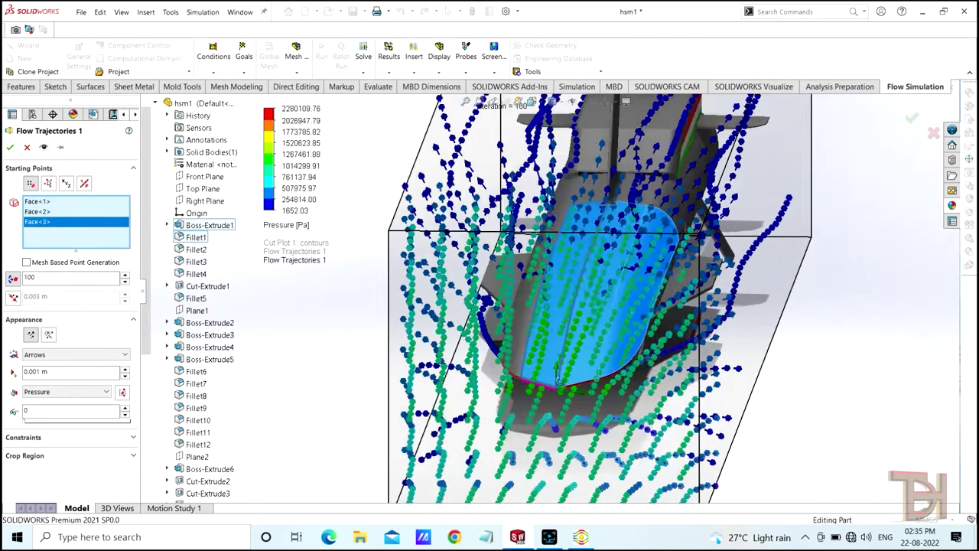
{"action": "middle_click_drag", "start_coordinate": [547, 375], "coordinate": [482, 358]}
{"action": "left_click", "coordinate": [482, 358]}
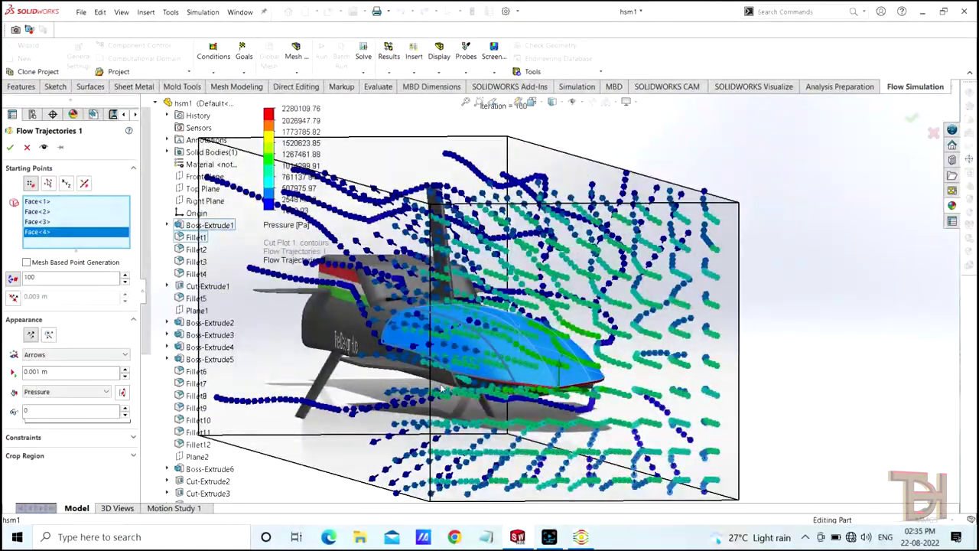
{"action": "mouse_move", "coordinate": [465, 409]}
{"action": "middle_mouse_down"}
{"action": "mouse_move", "coordinate": [488, 412]}
{"action": "mouse_move", "coordinate": [494, 310]}
{"action": "middle_mouse_up"}
{"action": "left_click", "coordinate": [518, 313]}
{"action": "left_click", "coordinate": [554, 236]}
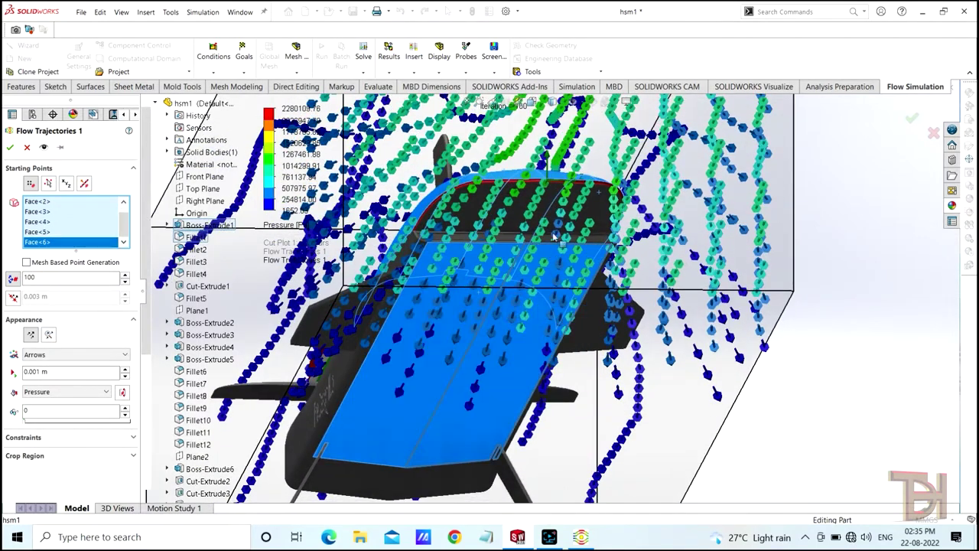
{"action": "left_click", "coordinate": [560, 222]}
{"action": "left_click", "coordinate": [517, 220]}
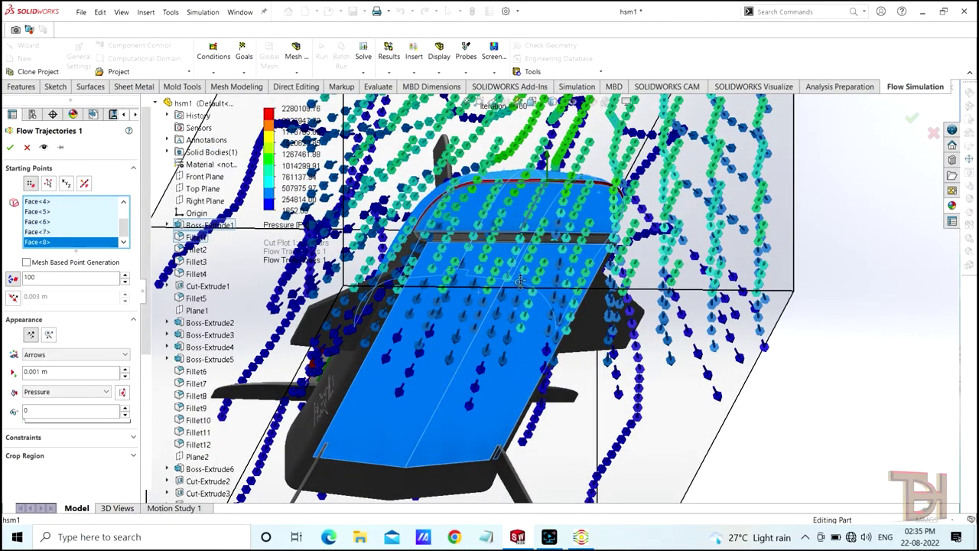
Add three faces around the nose intake as starting surfaces
{"action": "mouse_move", "coordinate": [520, 280]}
{"action": "middle_mouse_down"}
{"action": "mouse_move", "coordinate": [528, 337]}
{"action": "mouse_move", "coordinate": [502, 346]}
{"action": "mouse_move", "coordinate": [459, 264]}
{"action": "middle_mouse_up"}
{"action": "scroll", "coordinate": [528, 341], "scroll_direction": "down", "scroll_amount": 2}
{"action": "scroll", "coordinate": [529, 344], "scroll_direction": "down", "scroll_amount": 2}
{"action": "scroll", "coordinate": [524, 353], "scroll_direction": "down", "scroll_amount": 2}
{"action": "left_click", "coordinate": [501, 346]}
{"action": "left_click", "coordinate": [453, 252]}
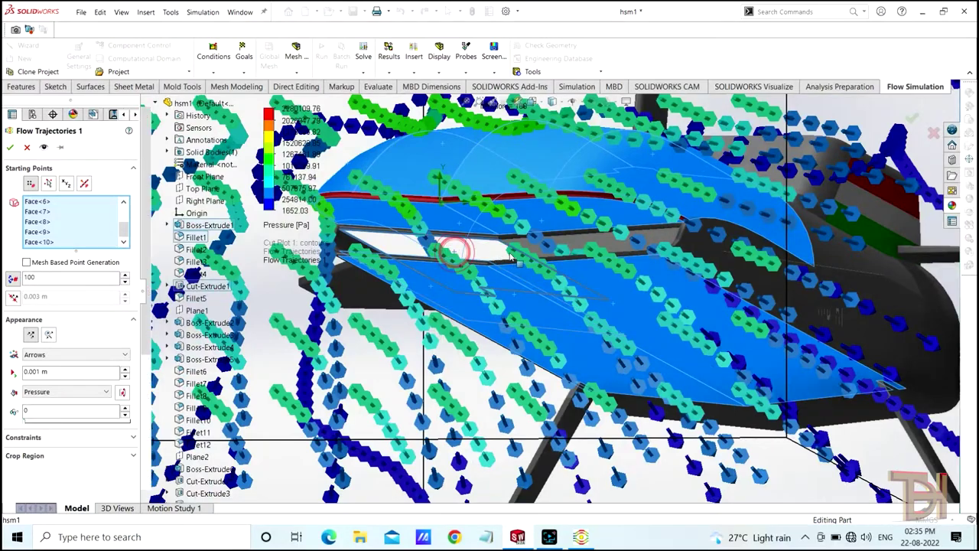
{"action": "left_click", "coordinate": [559, 244]}
Add the intake lip face and the lower intake face
{"action": "mouse_move", "coordinate": [560, 245]}
{"action": "middle_mouse_down"}
{"action": "mouse_move", "coordinate": [559, 336]}
{"action": "mouse_move", "coordinate": [476, 330]}
{"action": "middle_mouse_up"}
{"action": "left_click", "coordinate": [410, 328]}
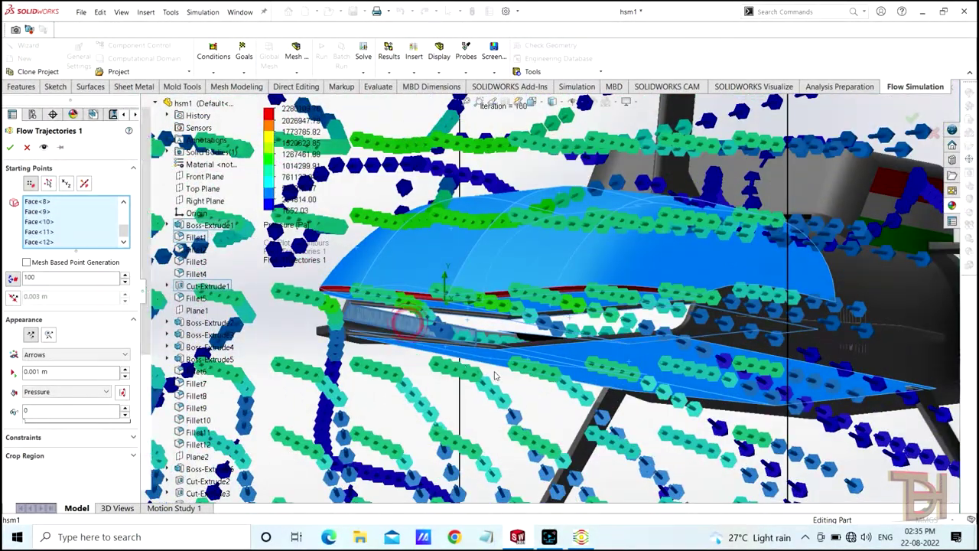
{"action": "mouse_move", "coordinate": [409, 327]}
{"action": "middle_mouse_down"}
{"action": "mouse_move", "coordinate": [518, 378]}
{"action": "mouse_move", "coordinate": [702, 404]}
{"action": "mouse_move", "coordinate": [656, 391]}
{"action": "middle_mouse_up"}
{"action": "scroll", "coordinate": [703, 404], "scroll_direction": "down", "scroll_amount": 2}
{"action": "scroll", "coordinate": [703, 404], "scroll_direction": "down", "scroll_amount": 2}
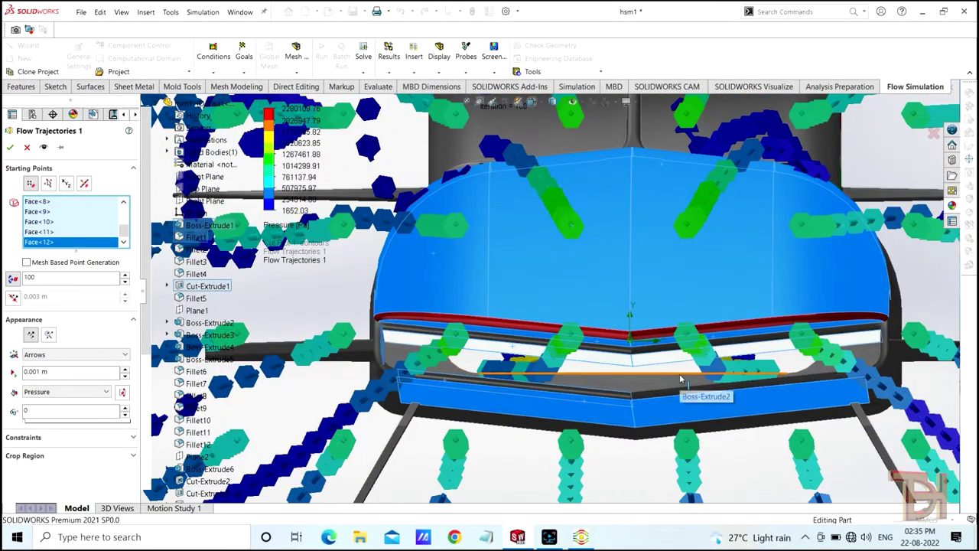
{"action": "left_click", "coordinate": [677, 382]}
Add the body's top face, its side faces and the tail fin
{"action": "scroll", "coordinate": [677, 375], "scroll_direction": "up", "scroll_amount": 2}
{"action": "scroll", "coordinate": [769, 382], "scroll_direction": "up", "scroll_amount": 2}
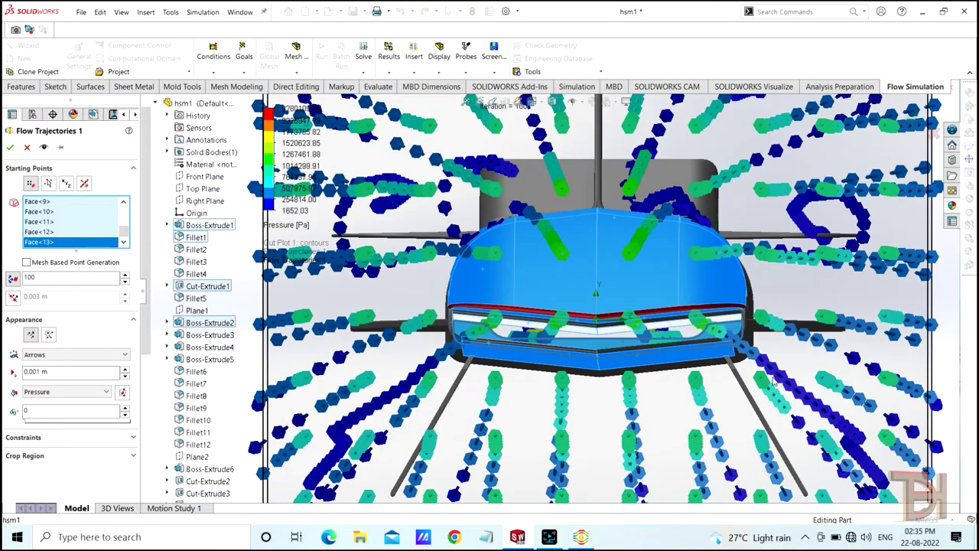
{"action": "scroll", "coordinate": [773, 360], "scroll_direction": "up", "scroll_amount": 2}
{"action": "middle_click_drag", "start_coordinate": [773, 360], "coordinate": [769, 367]}
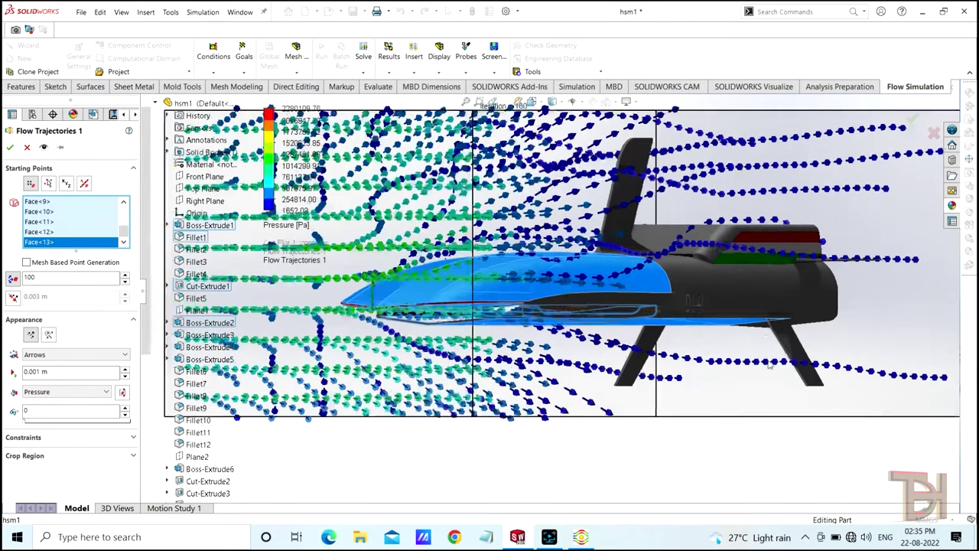
{"action": "left_click", "coordinate": [673, 240]}
{"action": "left_click", "coordinate": [712, 284]}
{"action": "left_click", "coordinate": [722, 298]}
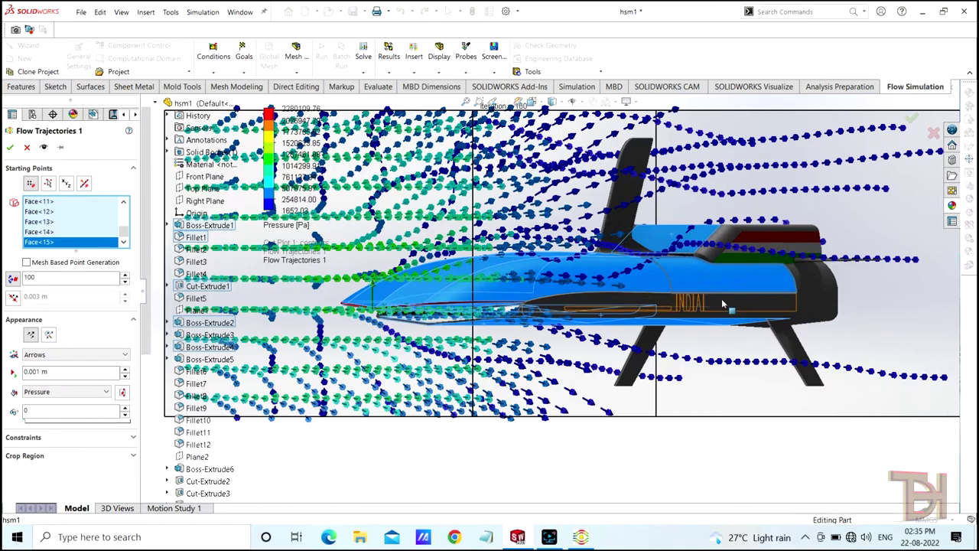
{"action": "left_click", "coordinate": [624, 215]}
Add the other side of the tail fin and two forward body faces
{"action": "middle_click_drag", "start_coordinate": [647, 287], "coordinate": [507, 178]}
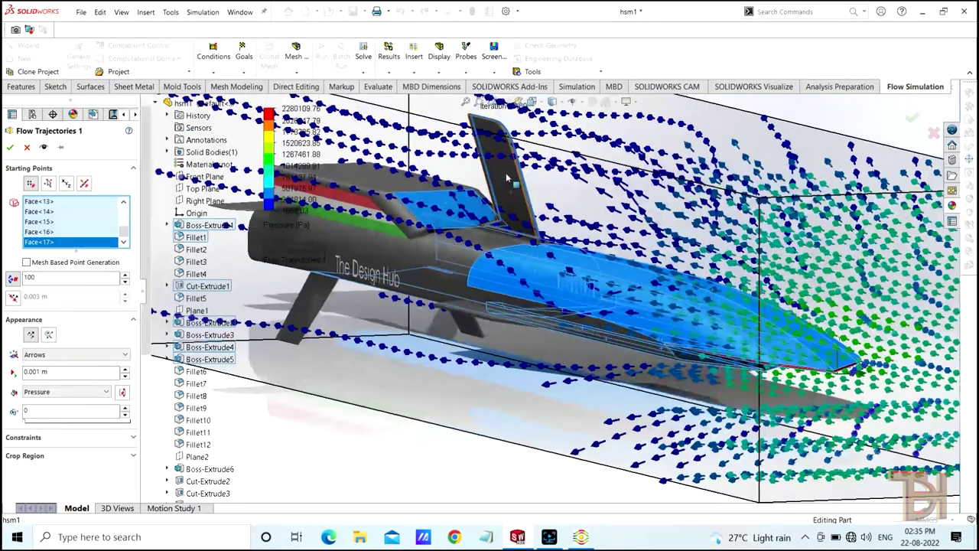
{"action": "left_click", "coordinate": [507, 178]}
{"action": "left_click", "coordinate": [468, 255]}
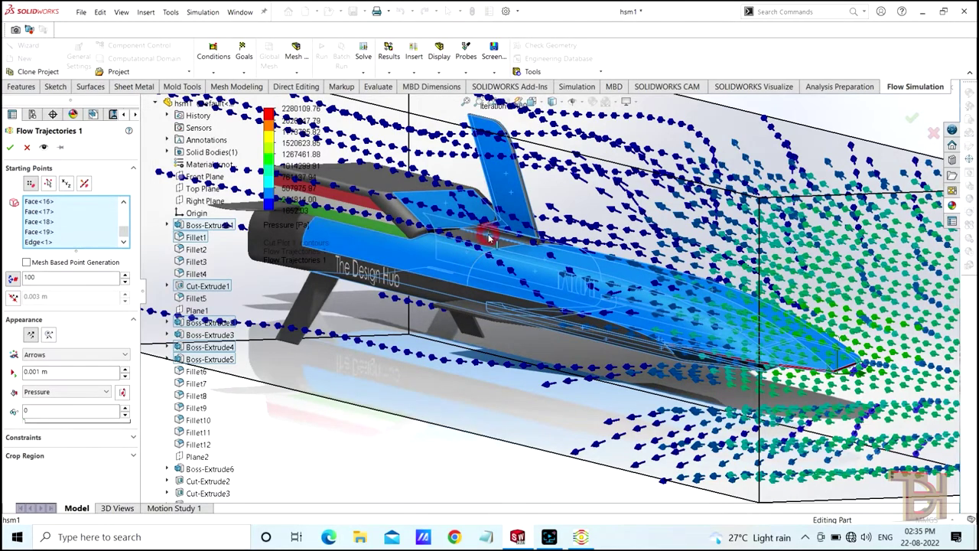
{"action": "left_click", "coordinate": [490, 243]}
Add the nose-section top, a body face, the rear leg, a body edge and rear fuselage faces
{"action": "middle_click_drag", "start_coordinate": [552, 256], "coordinate": [552, 256]}
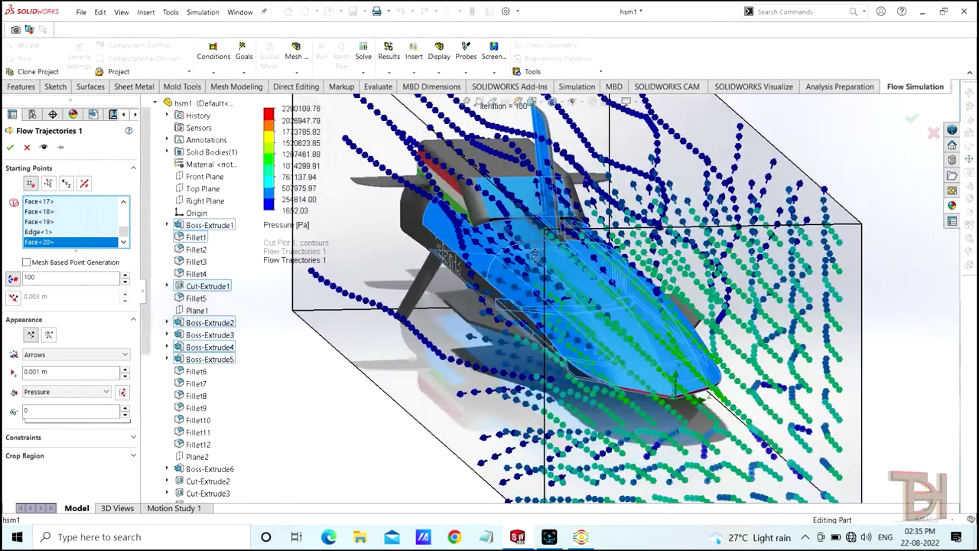
{"action": "left_click", "coordinate": [612, 230]}
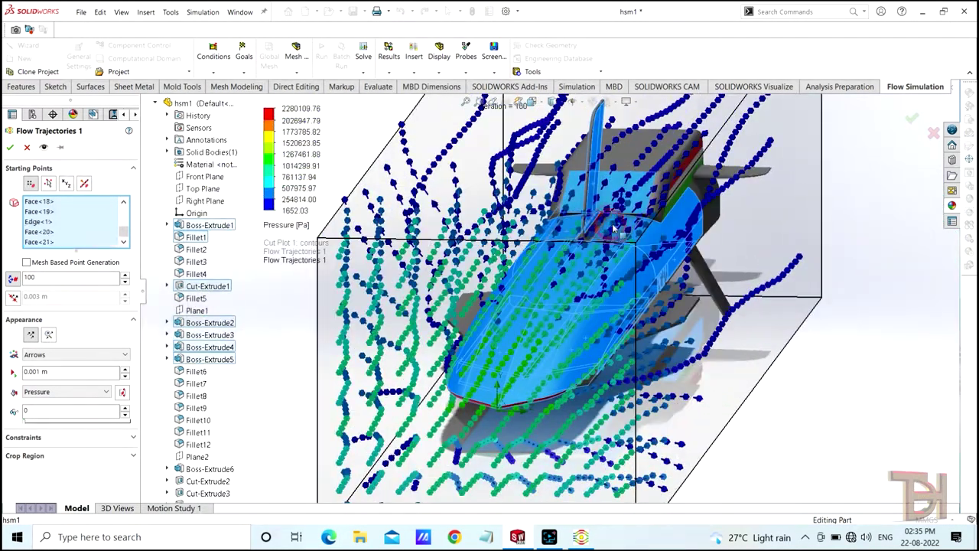
{"action": "left_click", "coordinate": [644, 161]}
{"action": "middle_click_drag", "start_coordinate": [695, 282], "coordinate": [695, 279]}
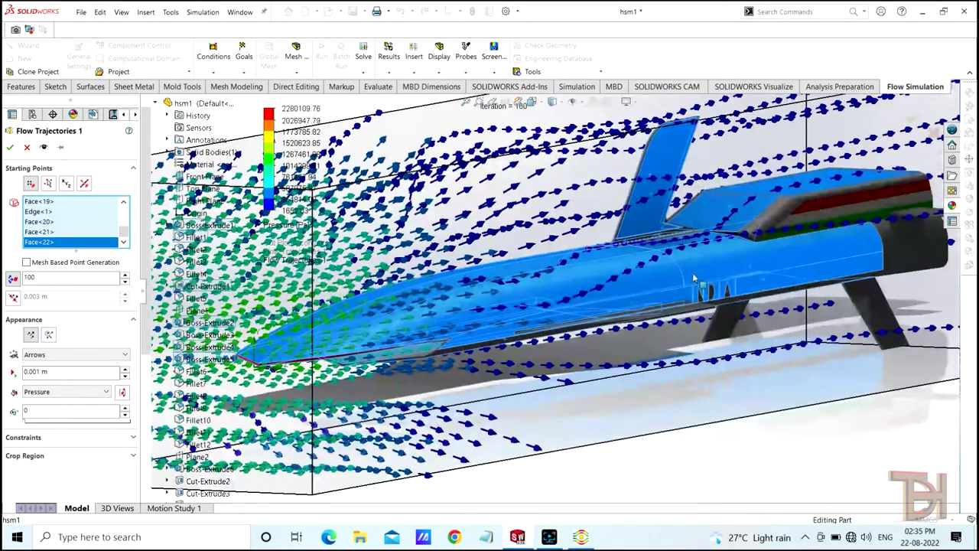
{"action": "left_click", "coordinate": [727, 325]}
{"action": "left_click", "coordinate": [891, 341]}
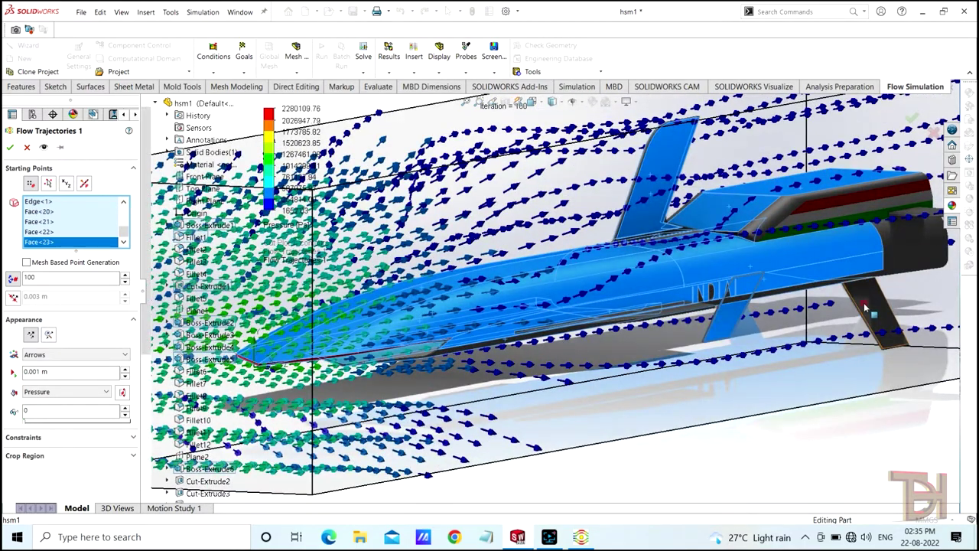
{"action": "left_click", "coordinate": [918, 251]}
{"action": "left_click", "coordinate": [920, 254]}
{"action": "left_click", "coordinate": [910, 218]}
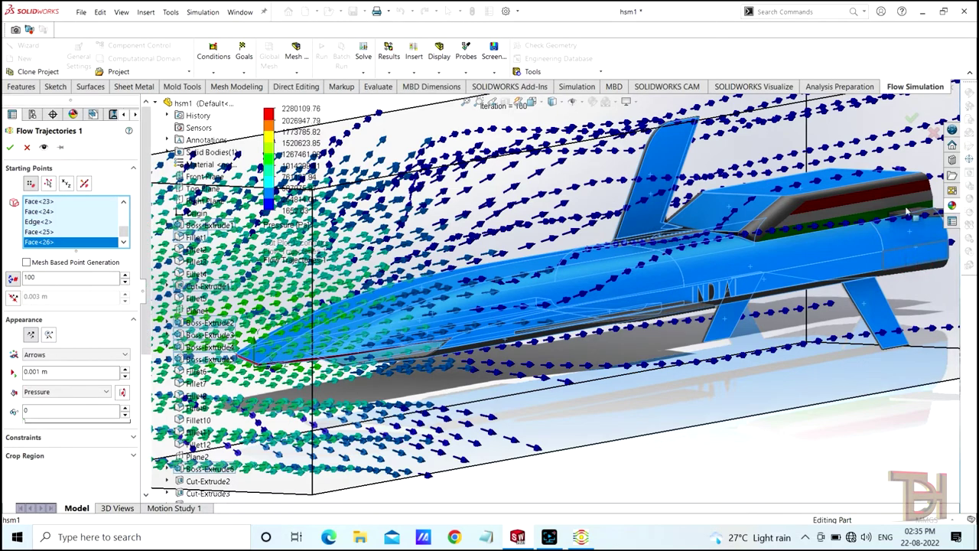
Add the rear fuselage and rear intake faces as starting surfaces
{"action": "scroll", "coordinate": [806, 224], "scroll_direction": "down", "scroll_amount": 3}
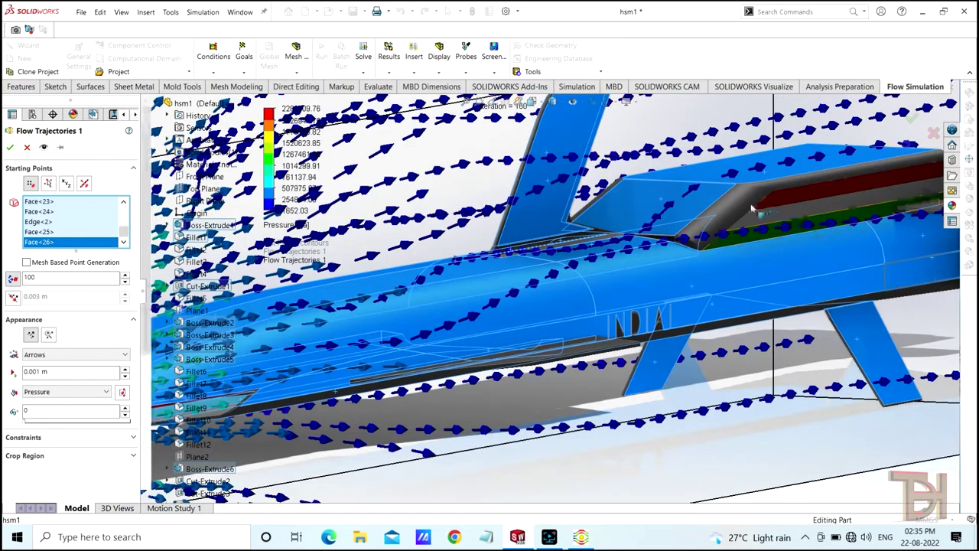
{"action": "left_click", "coordinate": [813, 183]}
{"action": "left_click", "coordinate": [827, 198]}
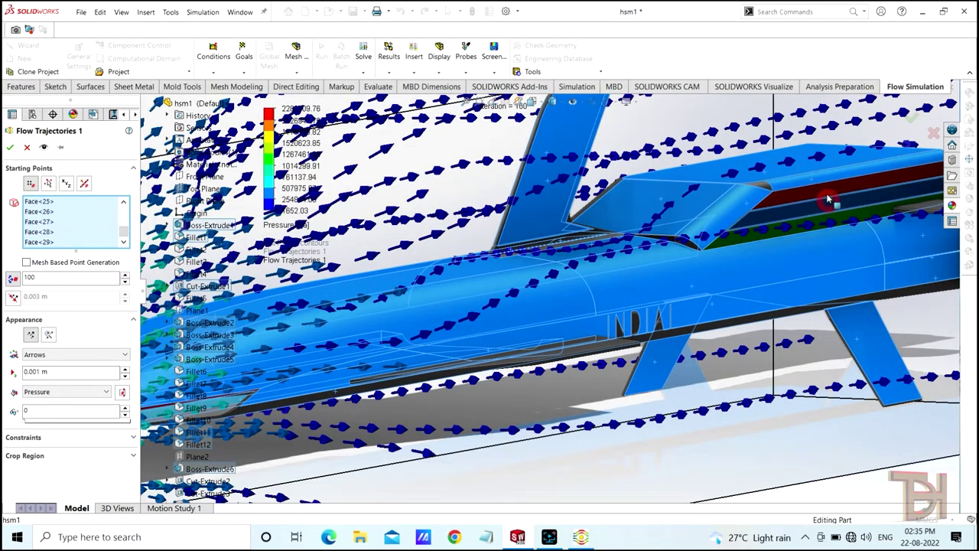
{"action": "left_click", "coordinate": [830, 205]}
{"action": "left_click", "coordinate": [839, 220]}
{"action": "left_click", "coordinate": [841, 226]}
Add the edge and a face along the body side, ending on an isometric view
{"action": "scroll", "coordinate": [840, 270], "scroll_direction": "up", "scroll_amount": 2}
{"action": "scroll", "coordinate": [809, 314], "scroll_direction": "up", "scroll_amount": 1}
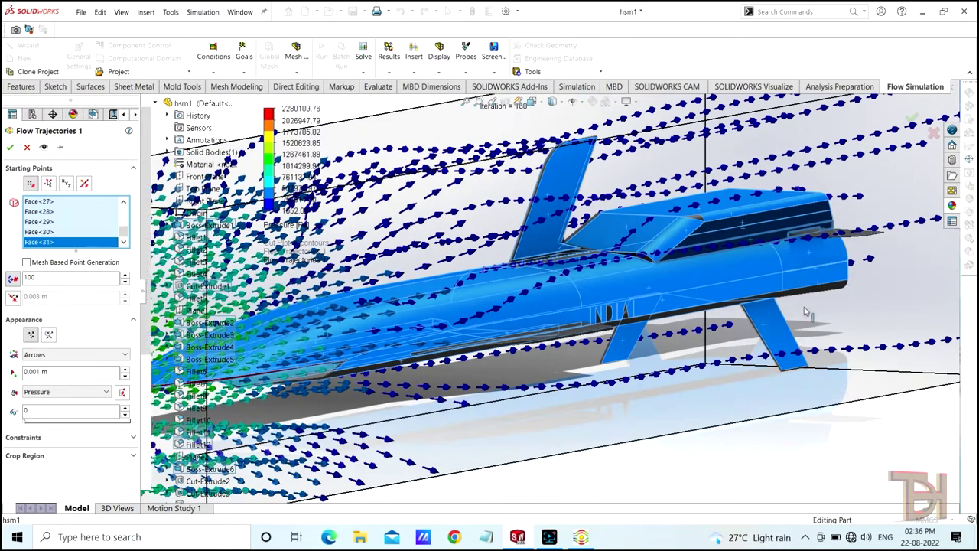
{"action": "scroll", "coordinate": [792, 308], "scroll_direction": "up", "scroll_amount": 1}
{"action": "scroll", "coordinate": [771, 282], "scroll_direction": "up", "scroll_amount": 1}
{"action": "middle_click_drag", "start_coordinate": [772, 281], "coordinate": [551, 311]}
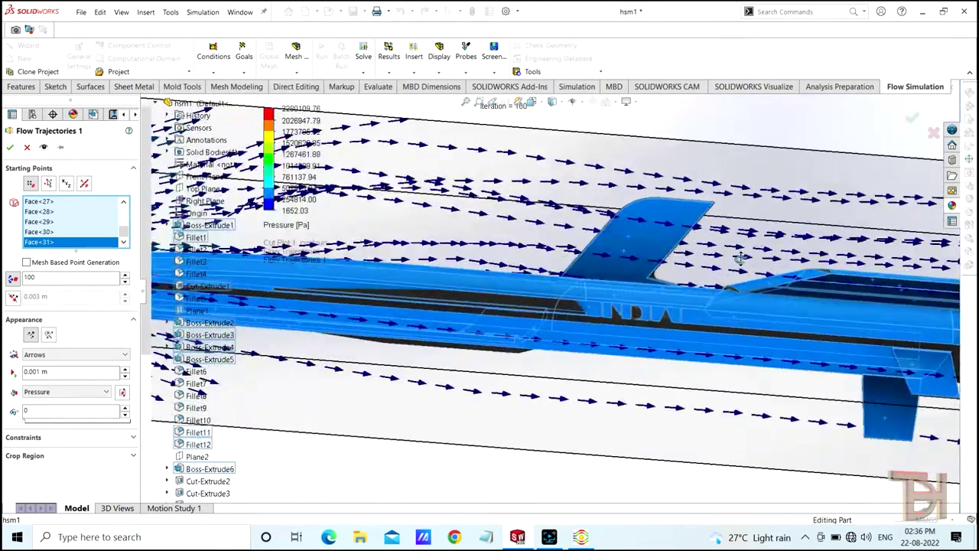
{"action": "left_click", "coordinate": [534, 303]}
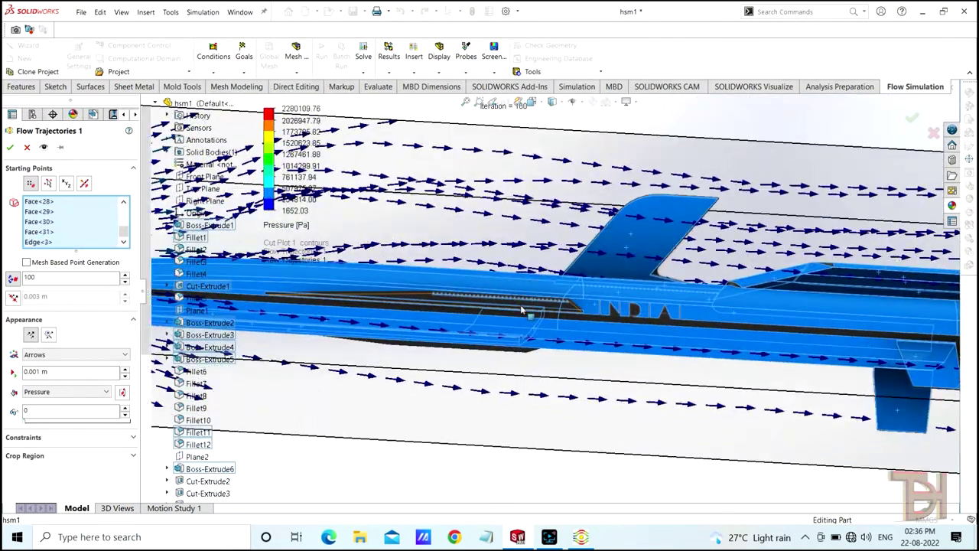
{"action": "left_click", "coordinate": [422, 303]}
{"action": "scroll", "coordinate": [689, 377], "scroll_direction": "up", "scroll_amount": 3}
{"action": "middle_click_drag", "start_coordinate": [771, 382], "coordinate": [661, 381]}
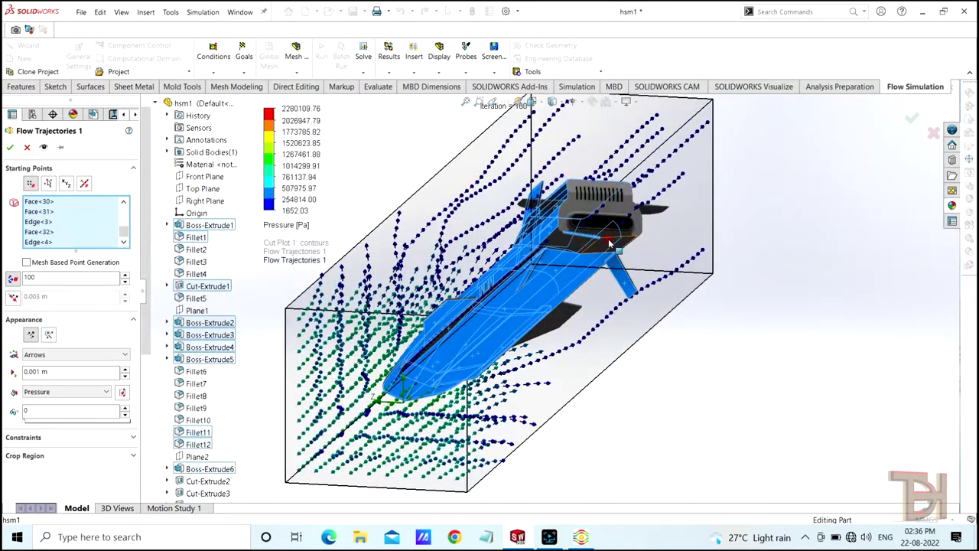
Add the rear missile faces and small round faces as Flow Trajectories starting points
{"action": "scroll", "coordinate": [582, 252], "scroll_direction": "down", "scroll_amount": 3}
{"action": "left_click", "coordinate": [560, 261]}
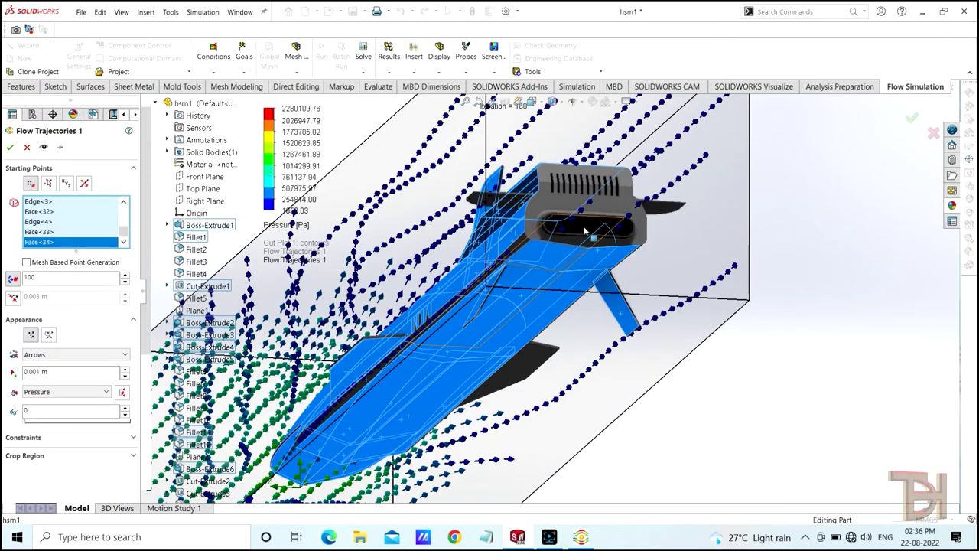
{"action": "left_click", "coordinate": [584, 231]}
{"action": "scroll", "coordinate": [585, 233], "scroll_direction": "up", "scroll_amount": 3}
{"action": "middle_click_drag", "start_coordinate": [585, 233], "coordinate": [611, 320]}
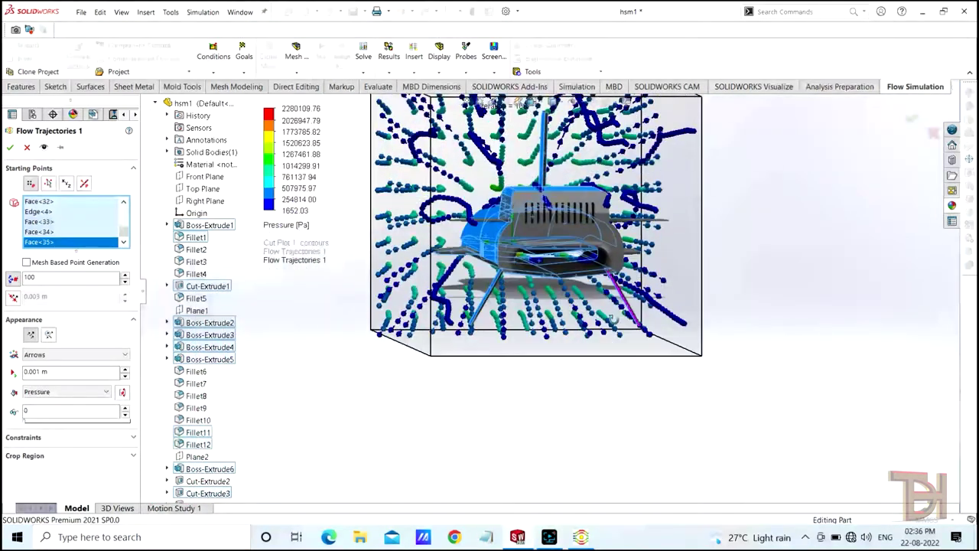
{"action": "left_click", "coordinate": [567, 263]}
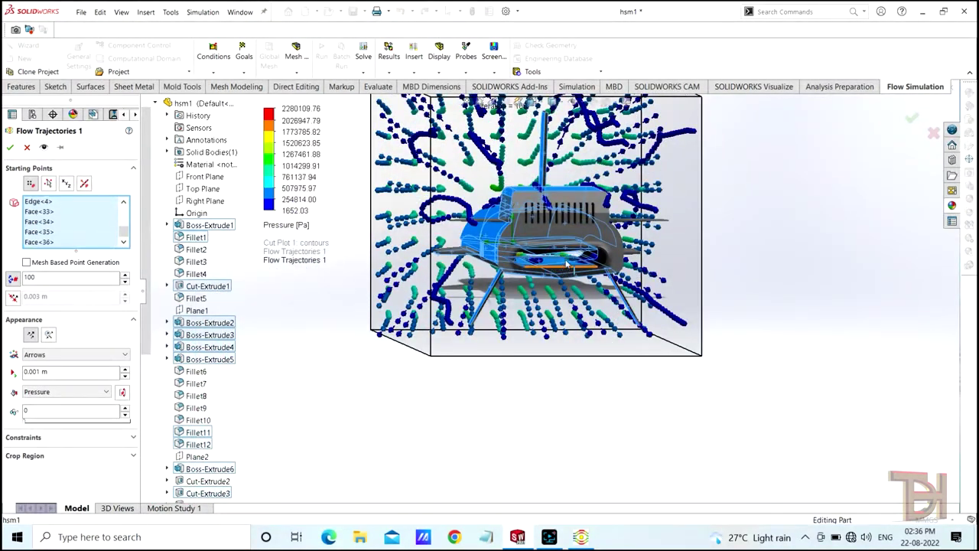
{"action": "middle_click_drag", "start_coordinate": [611, 243], "coordinate": [561, 277]}
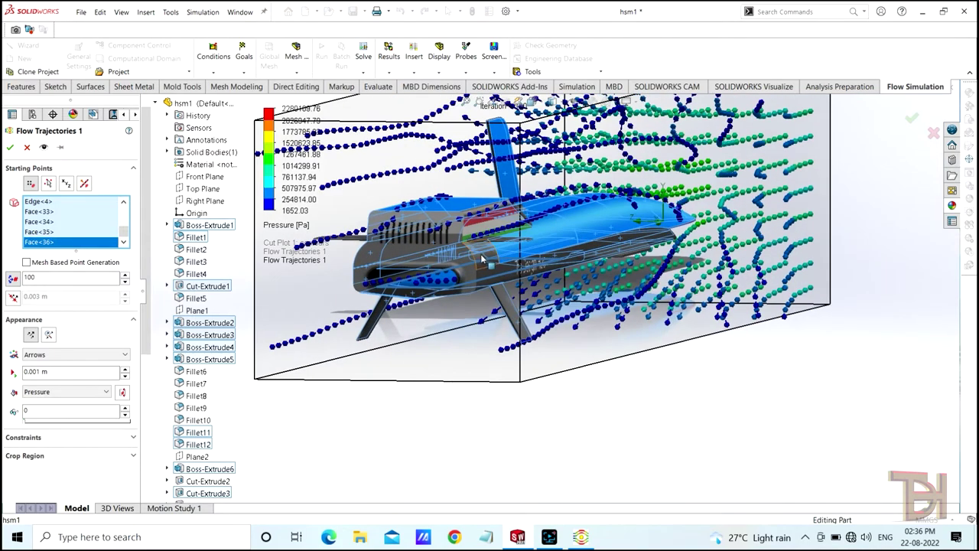
{"action": "left_click", "coordinate": [491, 277]}
{"action": "left_click", "coordinate": [514, 269]}
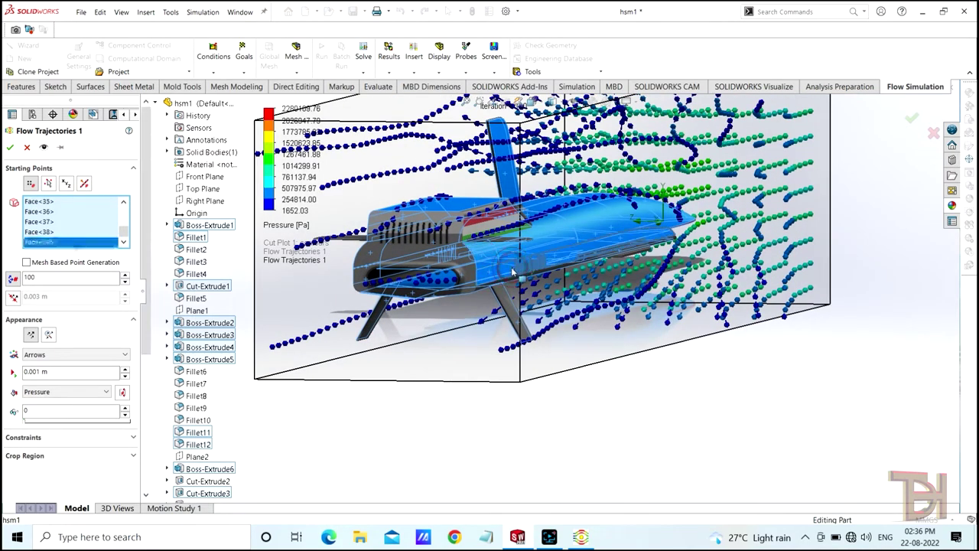
Add the strut face and remaining missile faces, through Face<43>, as starting points
{"action": "left_click", "coordinate": [490, 229]}
{"action": "scroll", "coordinate": [490, 232], "scroll_direction": "down", "scroll_amount": 2}
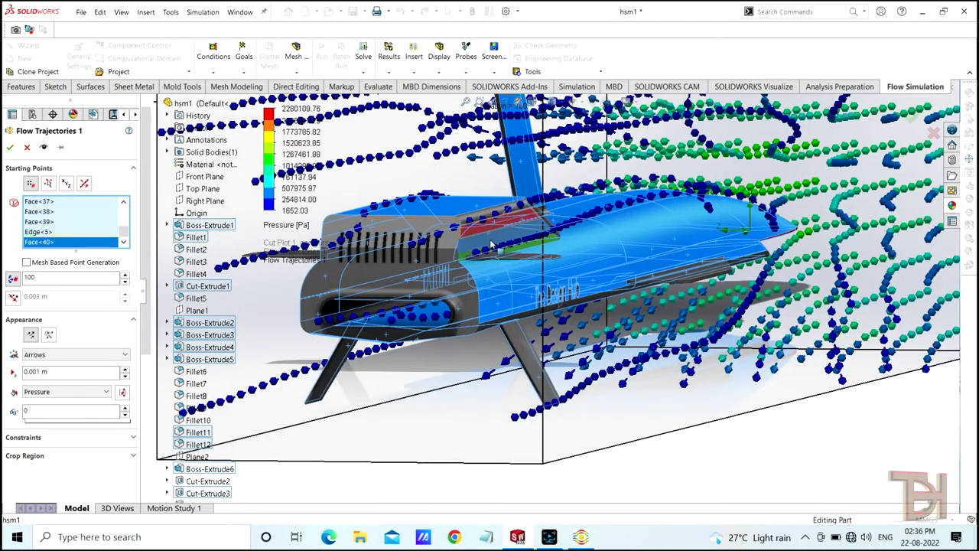
{"action": "left_click", "coordinate": [528, 352]}
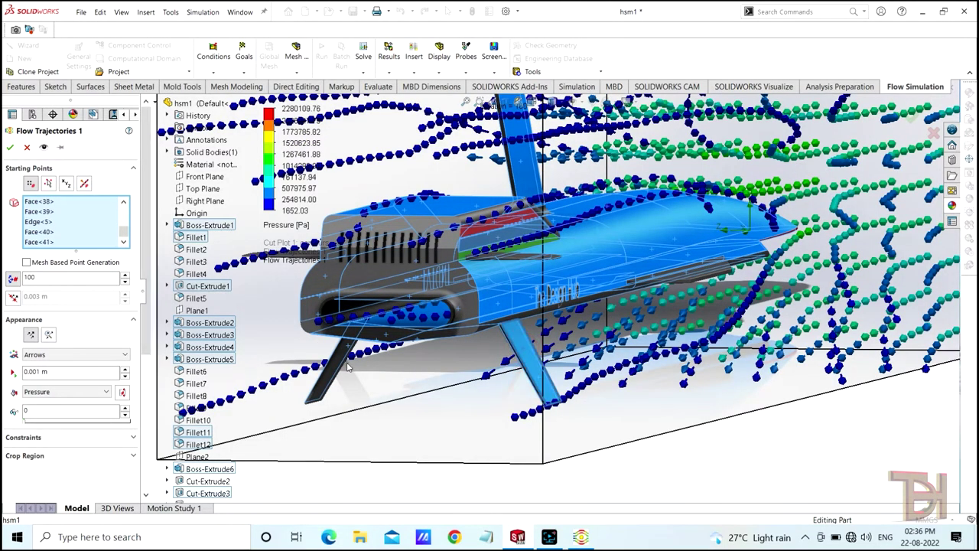
{"action": "middle_click_drag", "start_coordinate": [579, 365], "coordinate": [633, 362]}
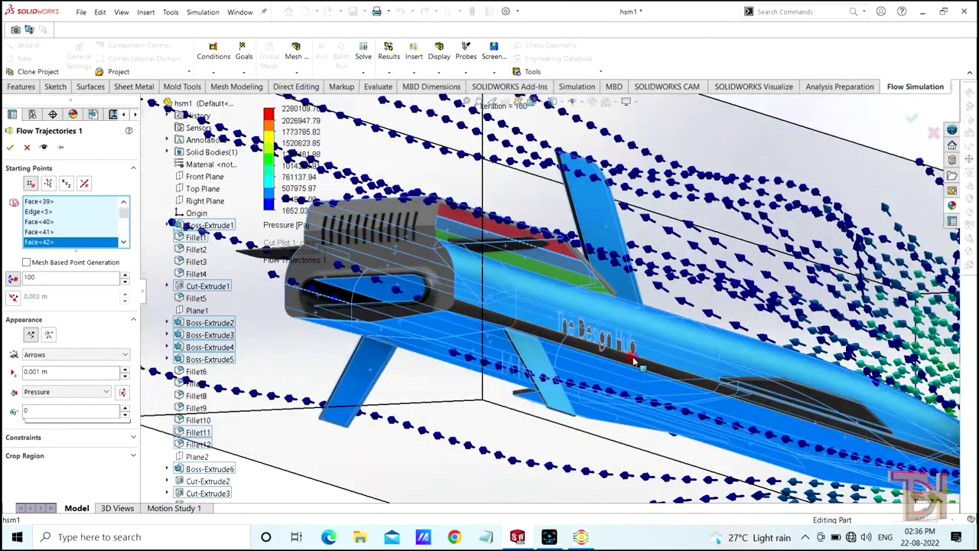
{"action": "left_click", "coordinate": [634, 362]}
{"action": "scroll", "coordinate": [634, 362], "scroll_direction": "up", "scroll_amount": 3}
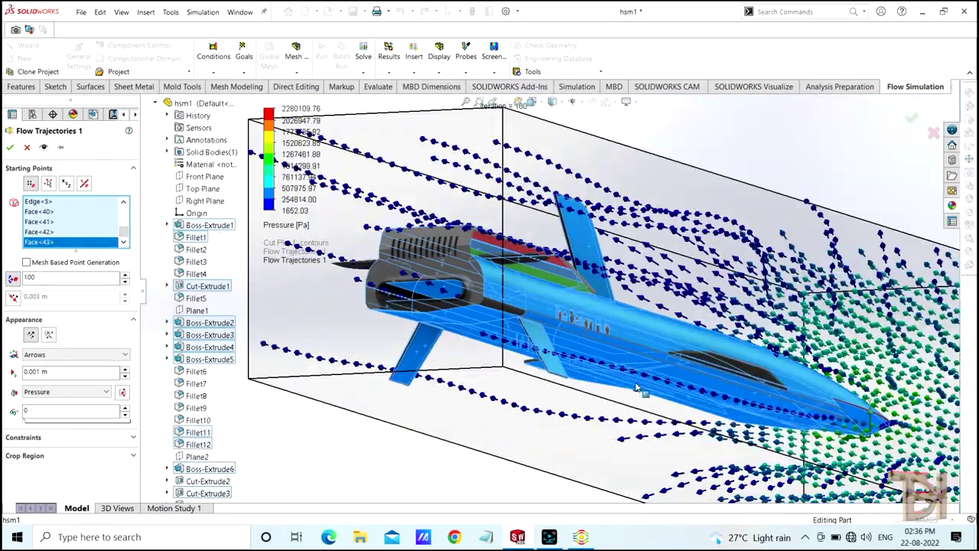
{"action": "scroll", "coordinate": [633, 375], "scroll_direction": "up", "scroll_amount": 2}
{"action": "mouse_move", "coordinate": [753, 410]}
{"action": "middle_mouse_down"}
{"action": "mouse_move", "coordinate": [576, 434]}
{"action": "mouse_move", "coordinate": [518, 422]}
{"action": "mouse_move", "coordinate": [540, 429]}
{"action": "mouse_move", "coordinate": [553, 431]}
{"action": "mouse_move", "coordinate": [473, 340]}
{"action": "middle_mouse_up"}
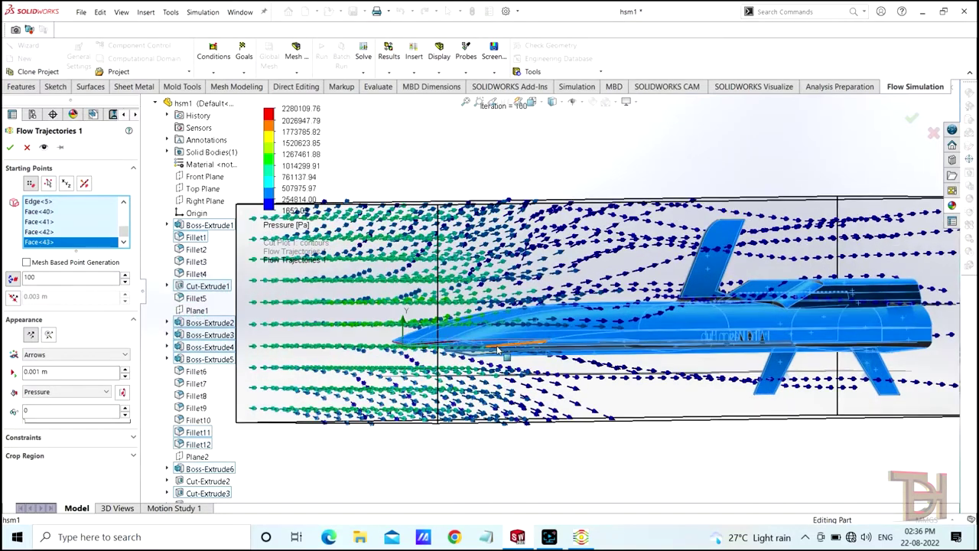
Generate Flow Trajectories 1 and view the pressure-coloured arrows from above and below
{"action": "left_click", "coordinate": [9, 147]}
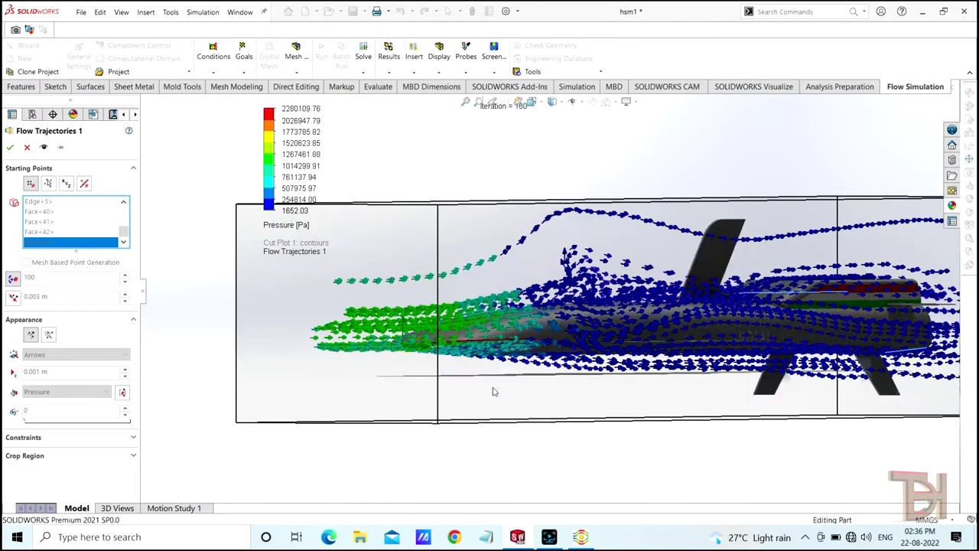
{"action": "scroll", "coordinate": [683, 362], "scroll_direction": "down", "scroll_amount": 2}
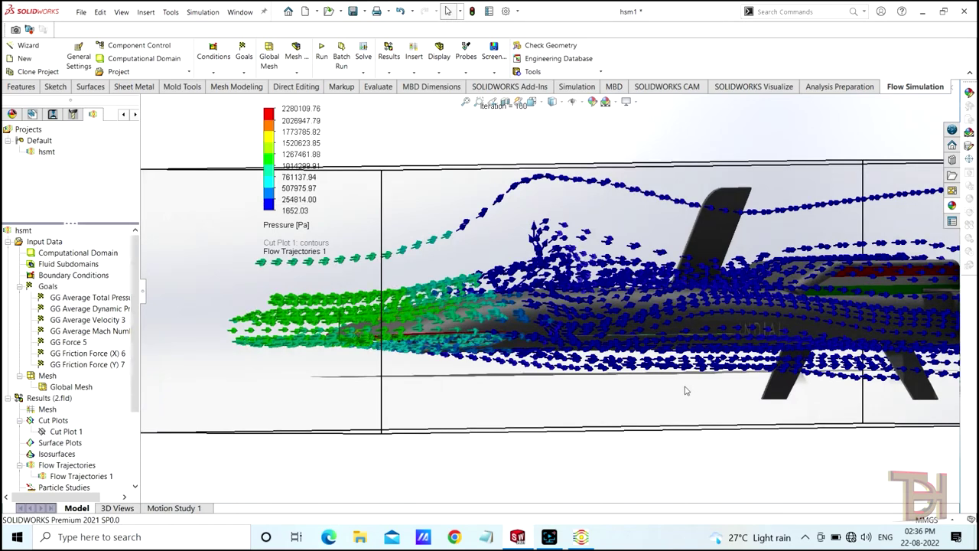
{"action": "middle_click_drag", "start_coordinate": [685, 391], "coordinate": [671, 404]}
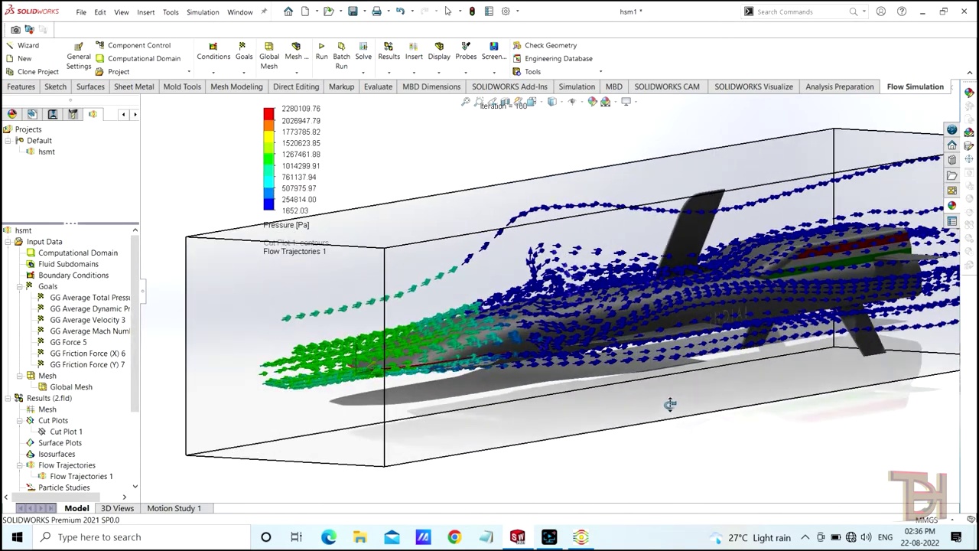
{"action": "scroll", "coordinate": [757, 394], "scroll_direction": "up", "scroll_amount": 2}
{"action": "middle_click_drag", "start_coordinate": [757, 394], "coordinate": [740, 385]}
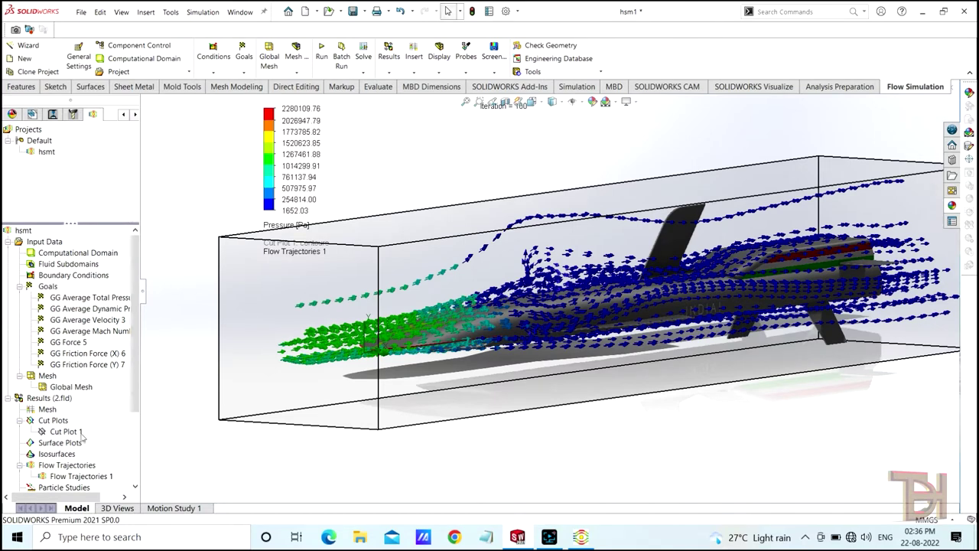
Play the Flow Trajectories 1 animation in a straight side view with nothing selected
{"action": "right_click", "coordinate": [74, 480]}
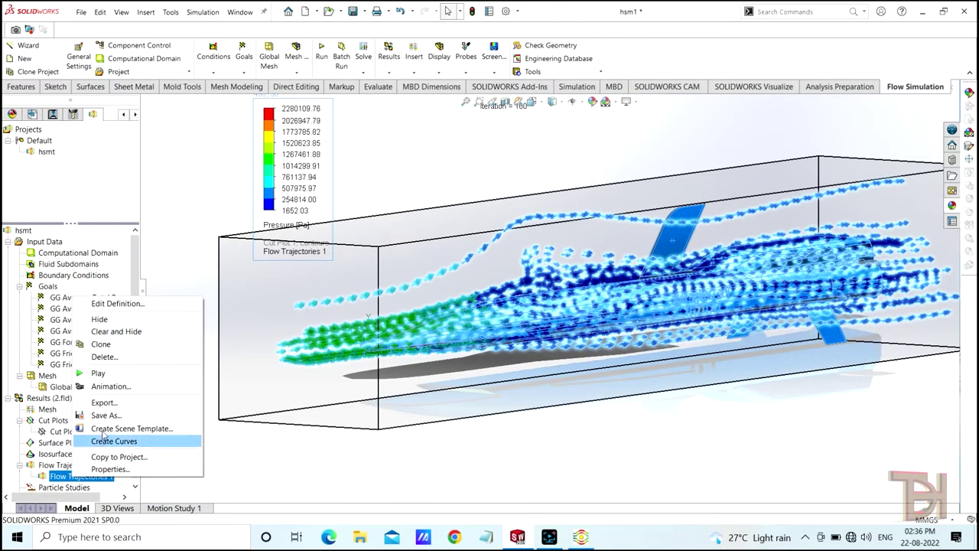
{"action": "left_click", "coordinate": [107, 375]}
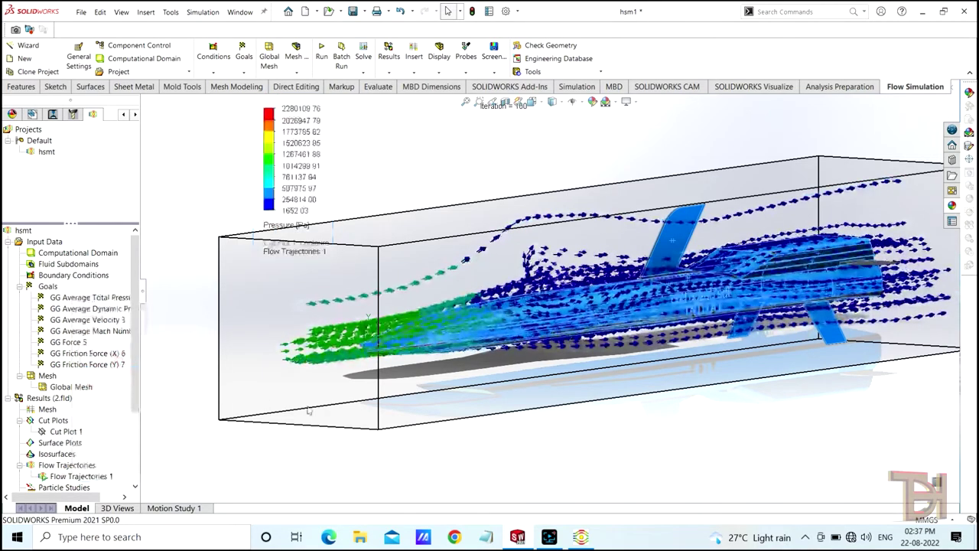
{"action": "scroll", "coordinate": [673, 427], "scroll_direction": "down", "scroll_amount": 2}
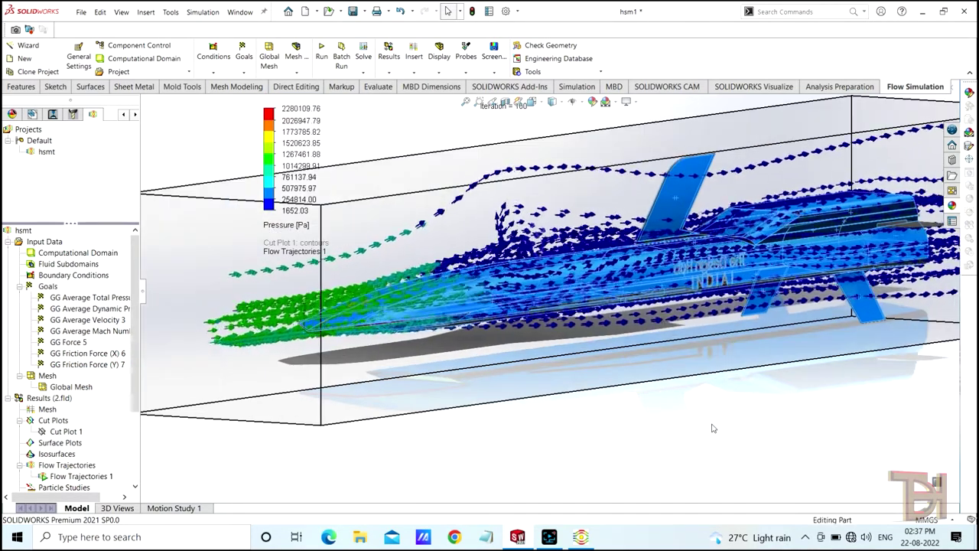
{"action": "key", "text": "ctrl+1"}
{"action": "left_click", "coordinate": [680, 418]}
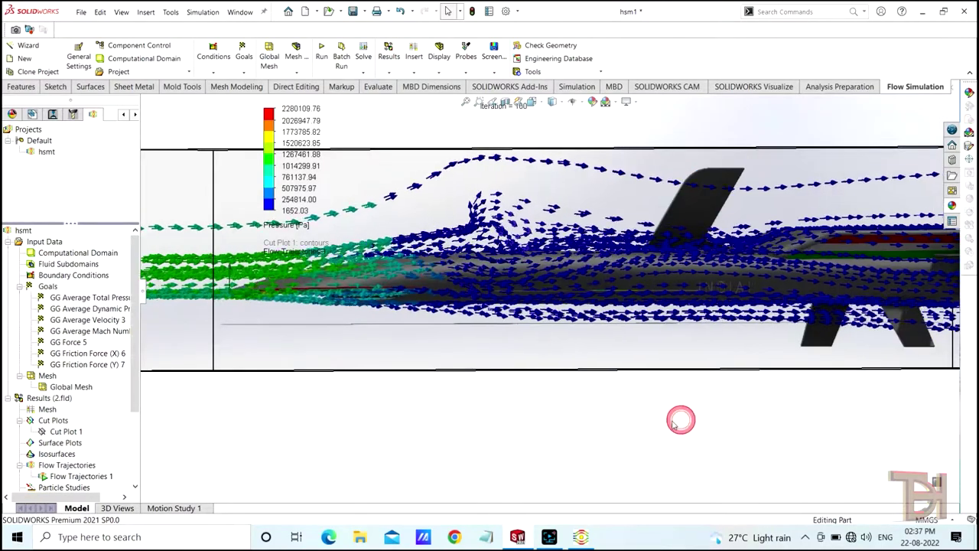
Orbit and zoom around the animated arrows, finishing with the missile's nose toward the viewer
{"action": "middle_click_drag", "start_coordinate": [640, 410], "coordinate": [635, 397]}
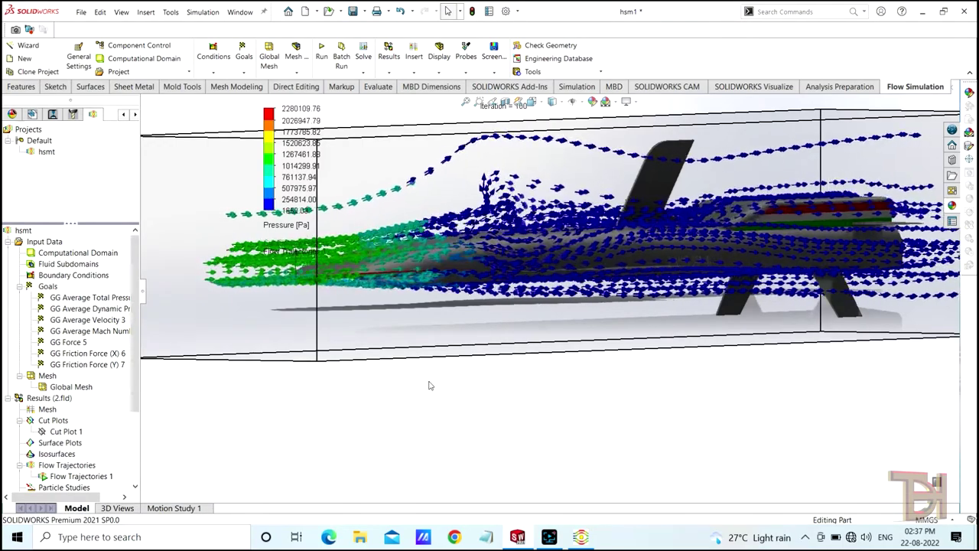
{"action": "middle_click_drag", "start_coordinate": [430, 386], "coordinate": [436, 377]}
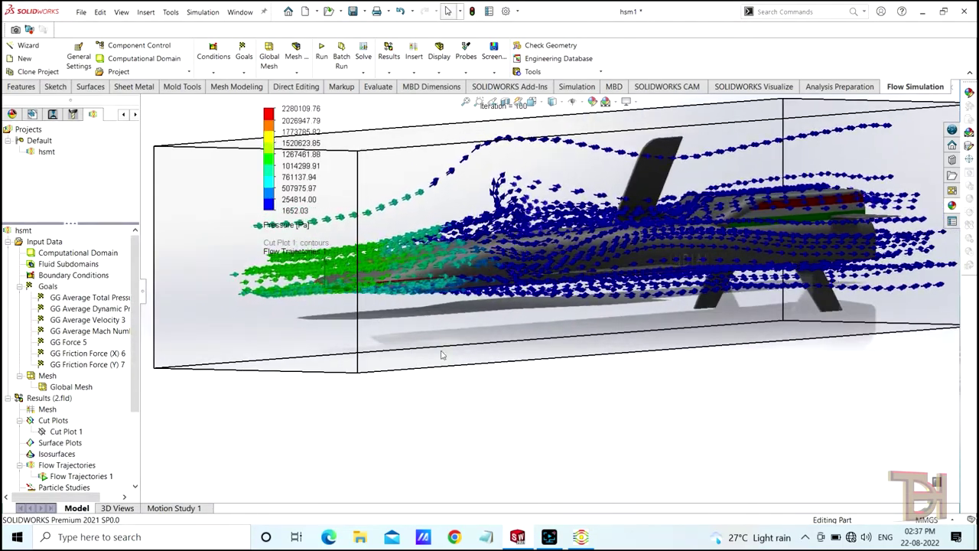
{"action": "scroll", "coordinate": [448, 291], "scroll_direction": "down", "scroll_amount": 3}
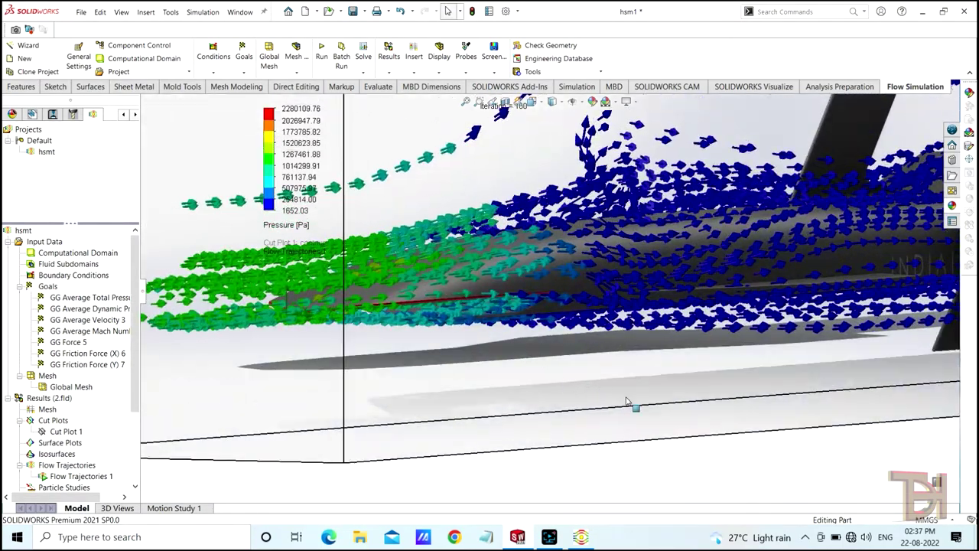
{"action": "scroll", "coordinate": [626, 401], "scroll_direction": "up", "scroll_amount": 3}
{"action": "scroll", "coordinate": [765, 344], "scroll_direction": "up", "scroll_amount": 2}
{"action": "scroll", "coordinate": [786, 333], "scroll_direction": "down", "scroll_amount": 2}
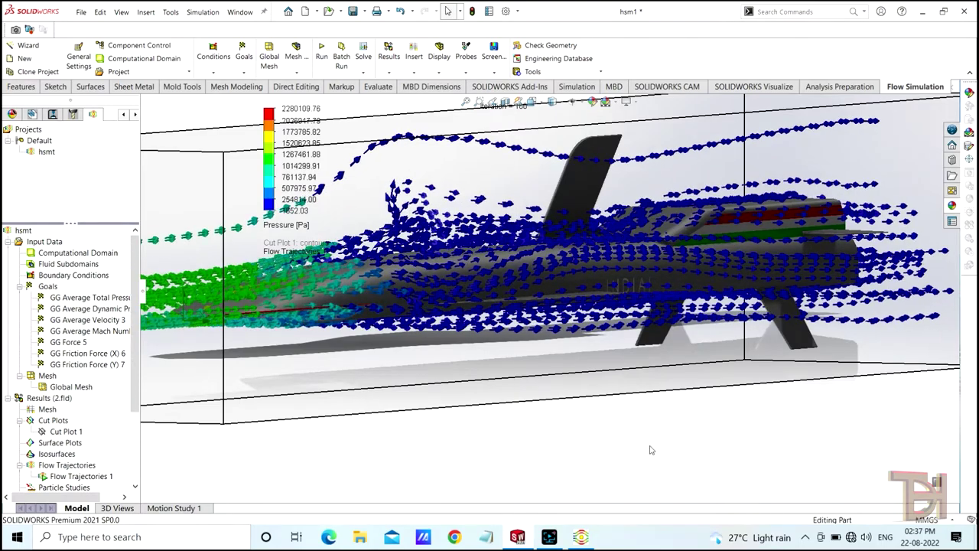
{"action": "scroll", "coordinate": [718, 429], "scroll_direction": "up", "scroll_amount": 3}
{"action": "mouse_move", "coordinate": [721, 426]}
{"action": "middle_mouse_down"}
{"action": "mouse_move", "coordinate": [583, 417]}
{"action": "mouse_move", "coordinate": [635, 416]}
{"action": "middle_mouse_up"}
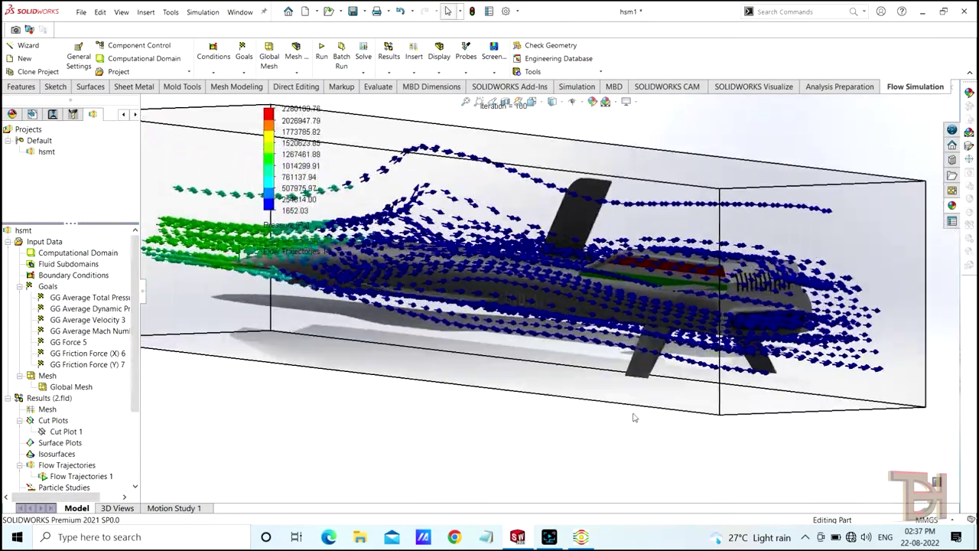
{"action": "scroll", "coordinate": [731, 360], "scroll_direction": "down", "scroll_amount": 3}
{"action": "middle_click_drag", "start_coordinate": [731, 360], "coordinate": [606, 409]}
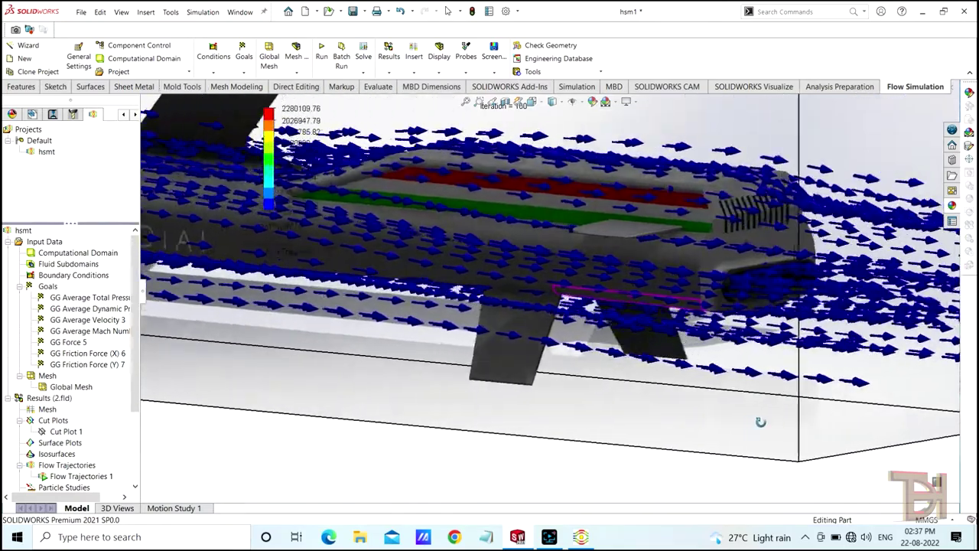
{"action": "scroll", "coordinate": [606, 408], "scroll_direction": "up", "scroll_amount": 3}
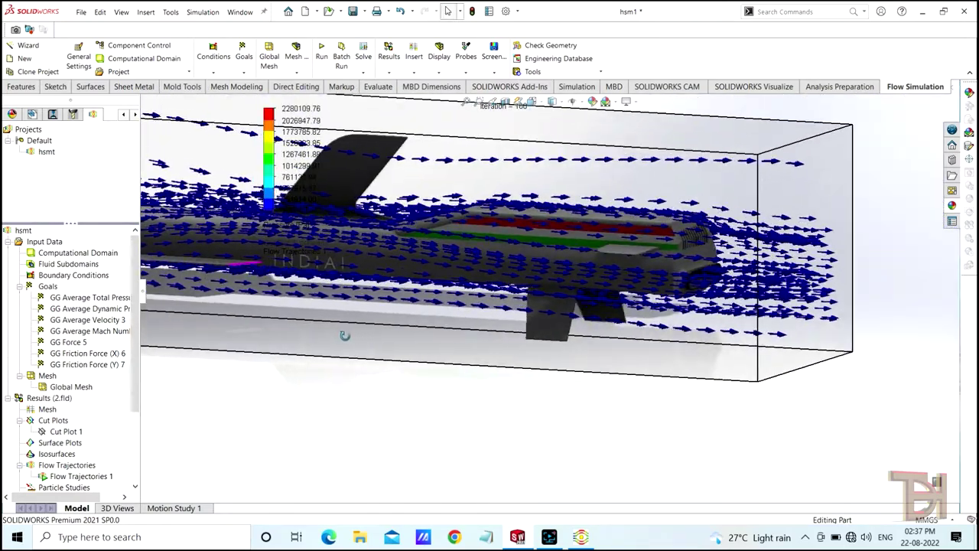
{"action": "middle_click_drag", "start_coordinate": [327, 334], "coordinate": [367, 343]}
{"action": "scroll", "coordinate": [367, 343], "scroll_direction": "up", "scroll_amount": 3}
{"action": "scroll", "coordinate": [227, 266], "scroll_direction": "down", "scroll_amount": 5}
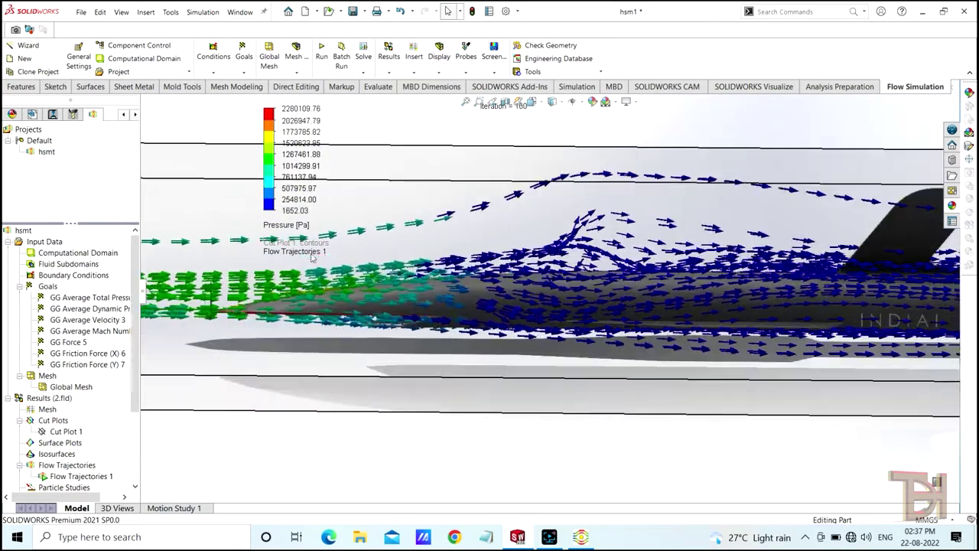
{"action": "middle_click_drag", "start_coordinate": [656, 391], "coordinate": [699, 396]}
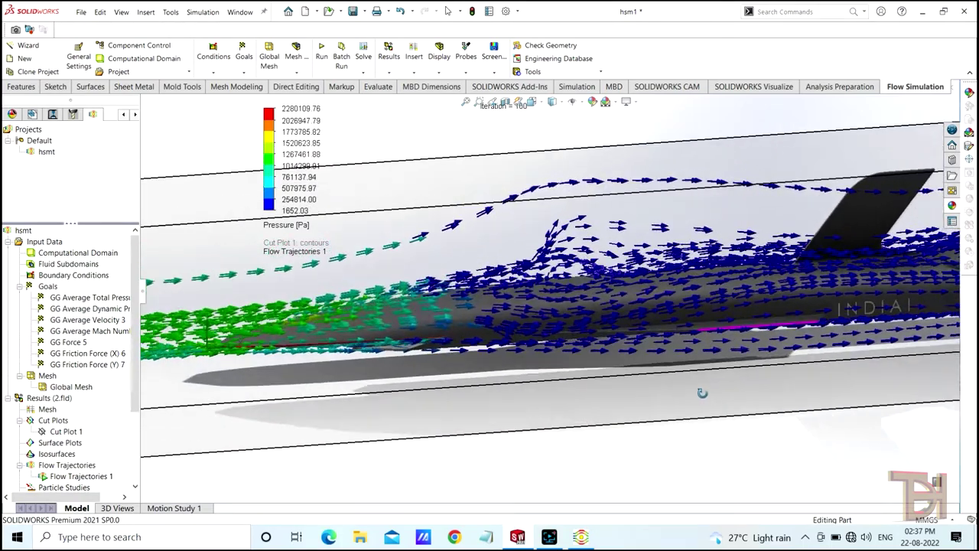
{"action": "middle_click_drag", "start_coordinate": [592, 393], "coordinate": [343, 403]}
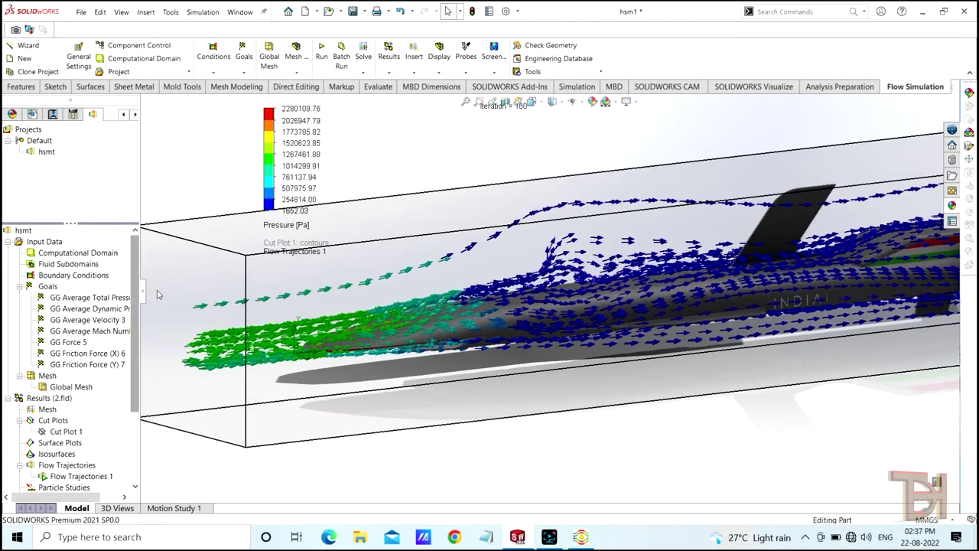
{"action": "scroll", "coordinate": [71, 425], "scroll_direction": "down", "scroll_amount": 2}
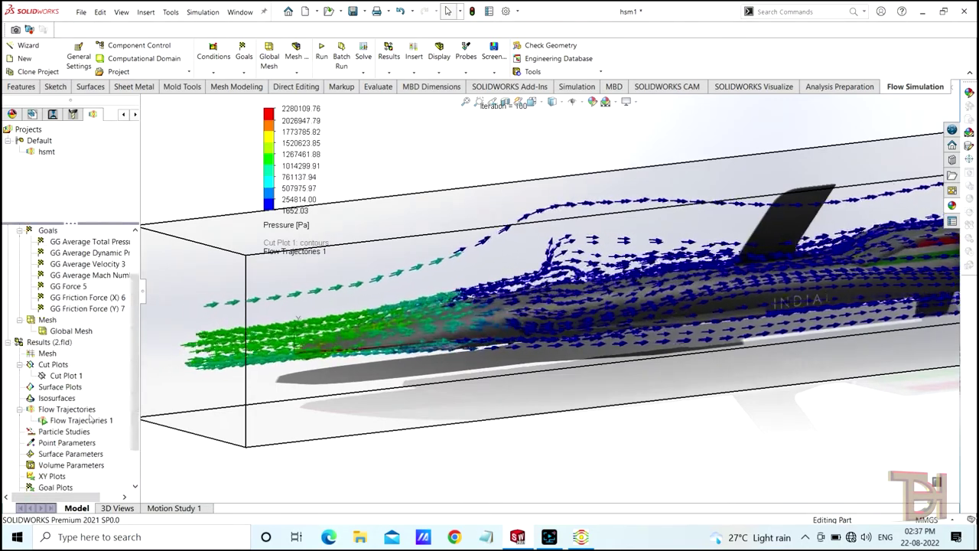
Reopen Flow Trajectories 1 for editing and regenerate it with the missile shown opaque
{"action": "left_click", "coordinate": [81, 421]}
{"action": "right_click", "coordinate": [80, 421]}
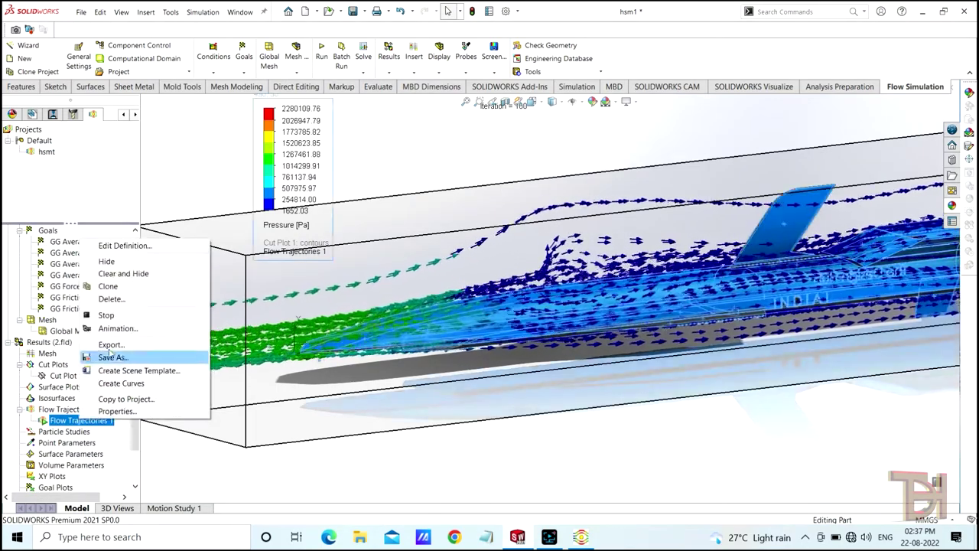
{"action": "left_click", "coordinate": [124, 246]}
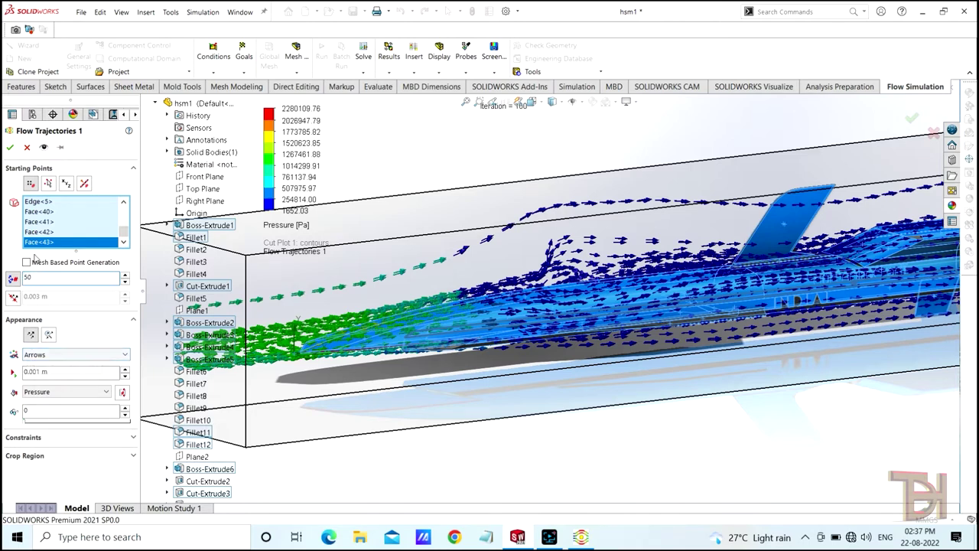
{"action": "left_click", "coordinate": [45, 148]}
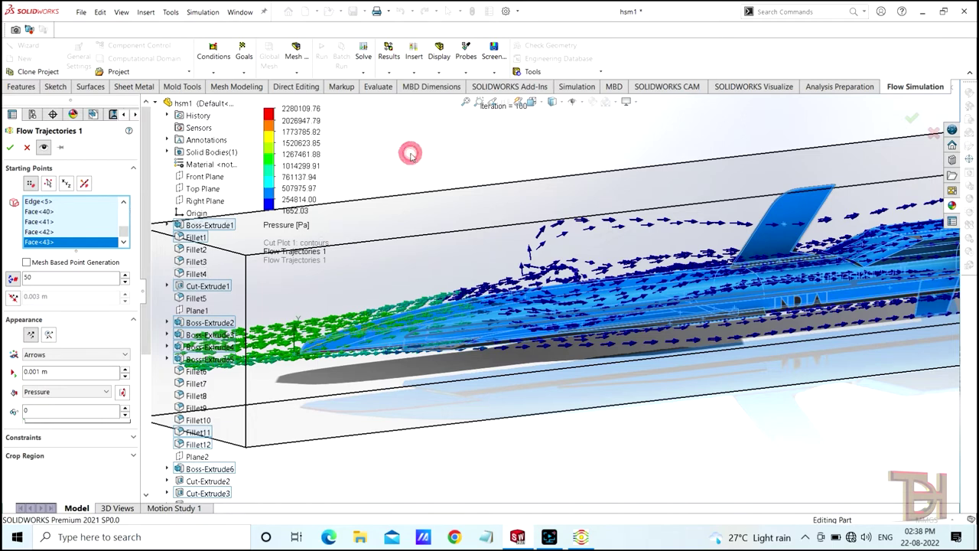
{"action": "middle_click_drag", "start_coordinate": [472, 362], "coordinate": [617, 426]}
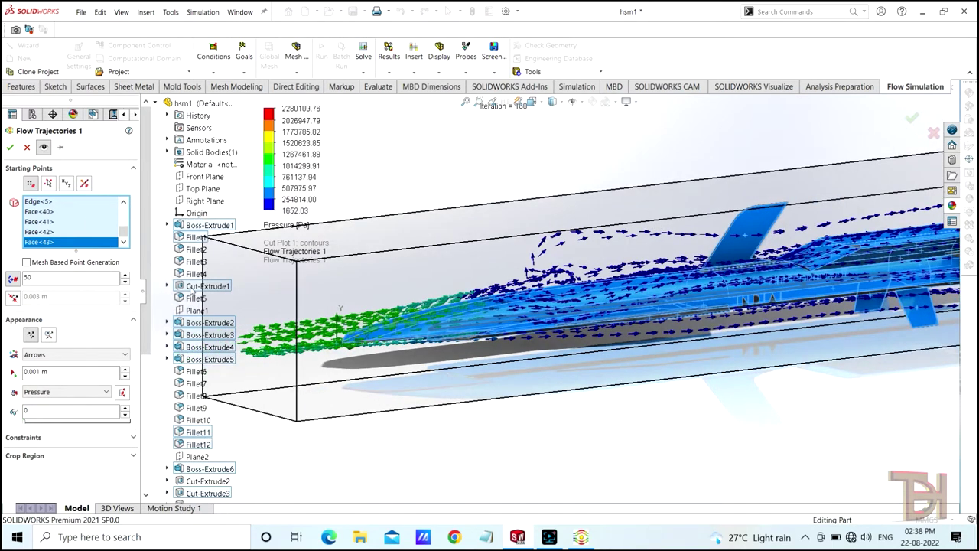
{"action": "left_click", "coordinate": [9, 149]}
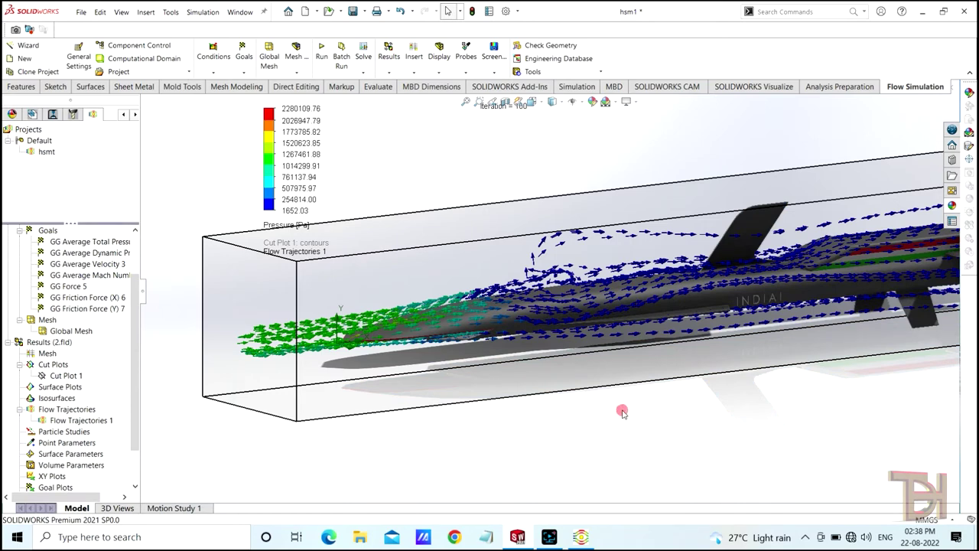
Play the Flow Trajectories 1 animation and orbit around the missile to watch the arrows stream
{"action": "scroll", "coordinate": [613, 375], "scroll_direction": "down", "scroll_amount": 2}
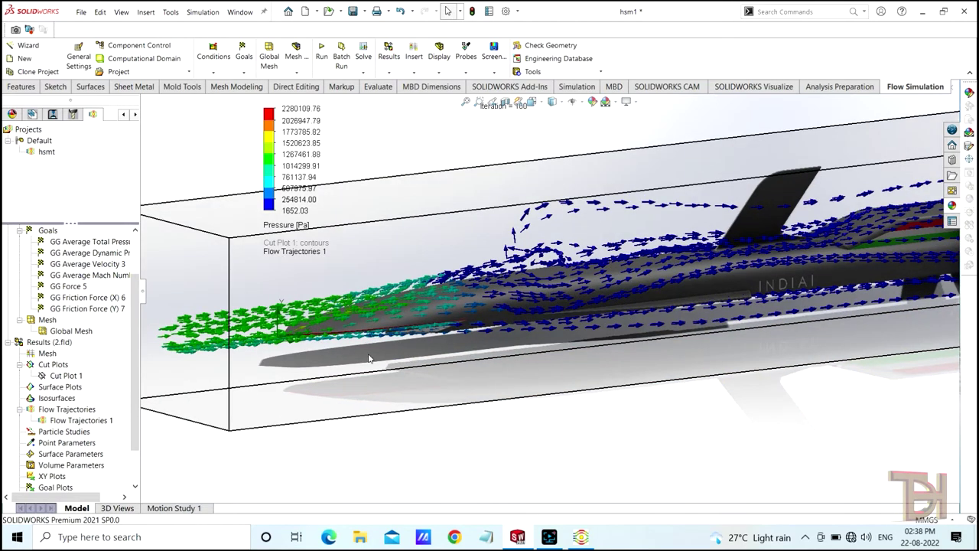
{"action": "right_click", "coordinate": [86, 420]}
{"action": "left_click", "coordinate": [112, 316]}
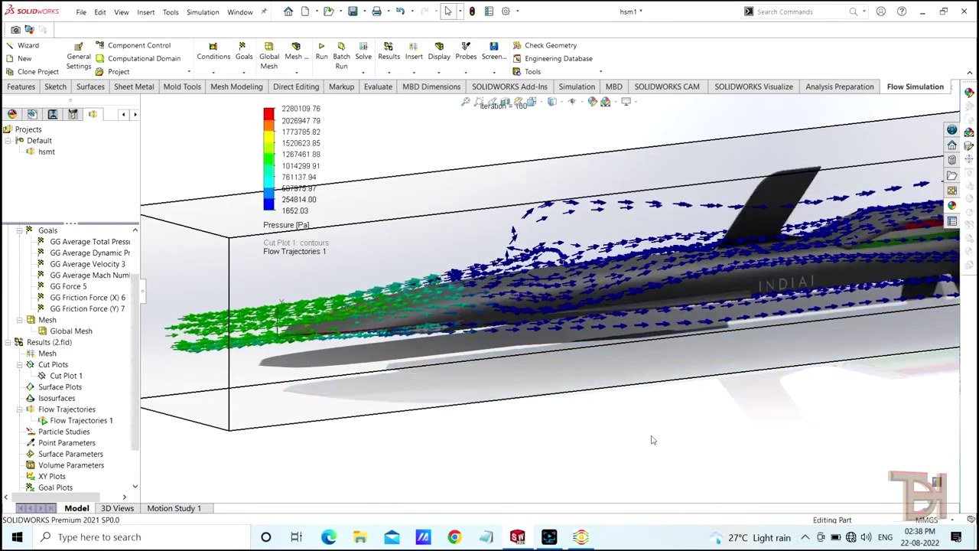
{"action": "middle_click_drag", "start_coordinate": [652, 440], "coordinate": [753, 455]}
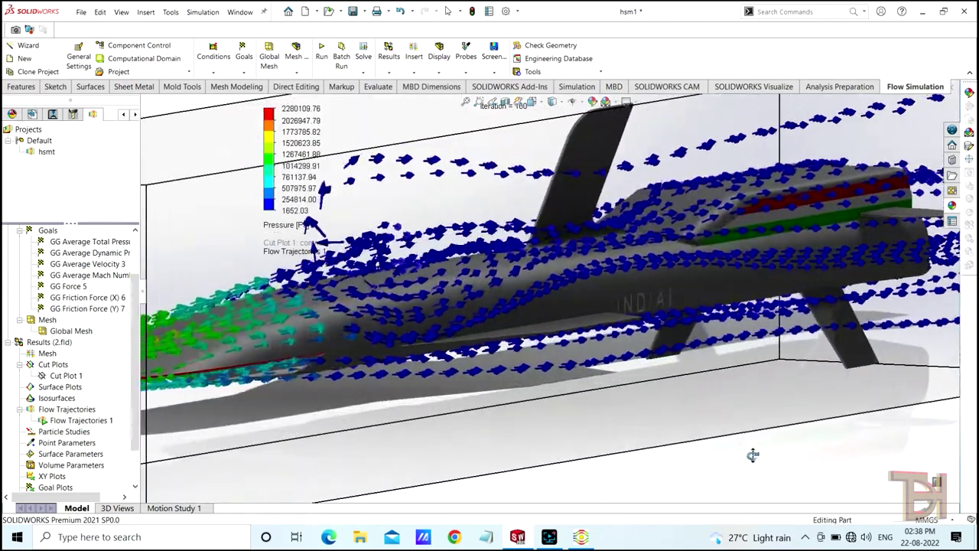
{"action": "scroll", "coordinate": [375, 304], "scroll_direction": "down", "scroll_amount": 3}
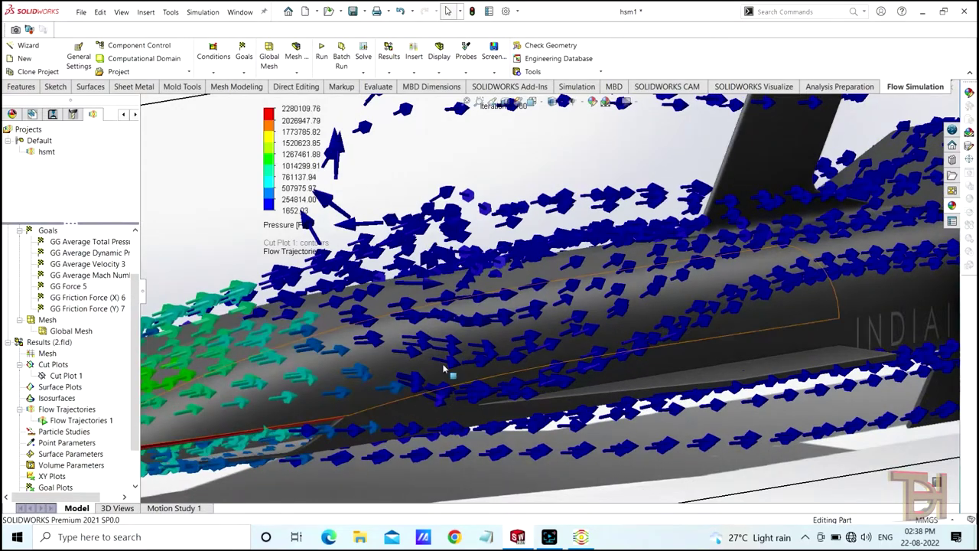
{"action": "scroll", "coordinate": [749, 437], "scroll_direction": "up", "scroll_amount": 5}
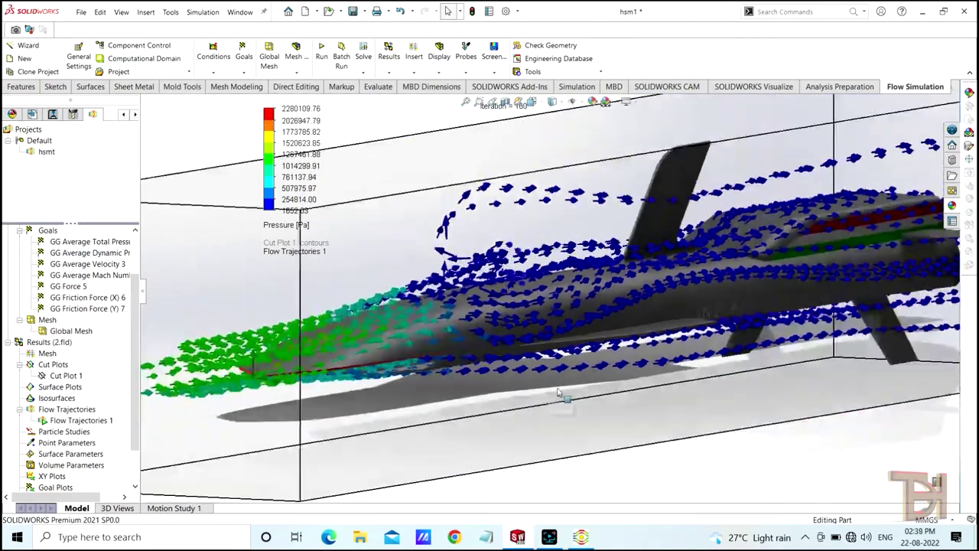
{"action": "mouse_move", "coordinate": [749, 437]}
{"action": "middle_mouse_down"}
{"action": "mouse_move", "coordinate": [711, 429]}
{"action": "mouse_move", "coordinate": [713, 452]}
{"action": "mouse_move", "coordinate": [700, 460]}
{"action": "mouse_move", "coordinate": [704, 400]}
{"action": "mouse_move", "coordinate": [715, 437]}
{"action": "mouse_move", "coordinate": [689, 380]}
{"action": "mouse_move", "coordinate": [712, 330]}
{"action": "mouse_move", "coordinate": [666, 445]}
{"action": "middle_mouse_up"}
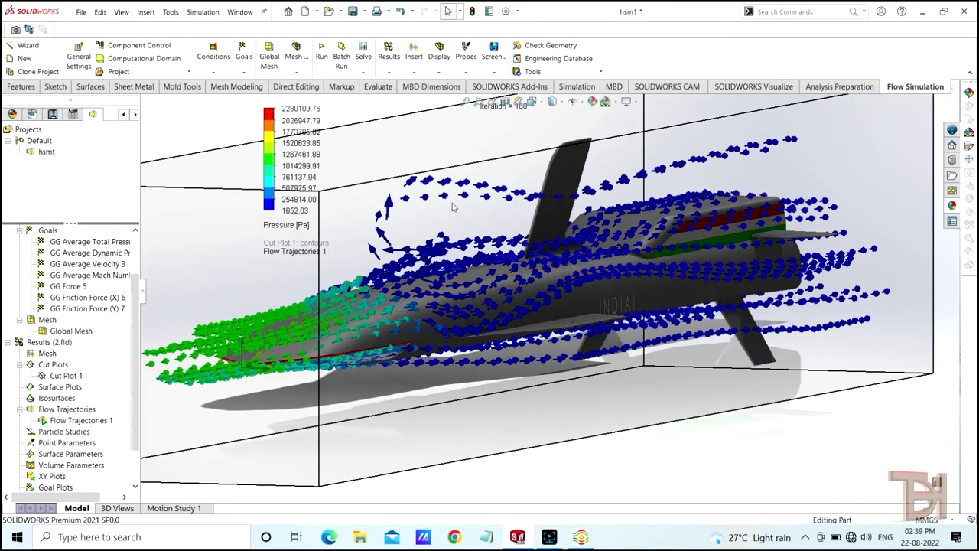
{"action": "mouse_move", "coordinate": [575, 441]}
{"action": "middle_mouse_down"}
{"action": "mouse_move", "coordinate": [628, 480]}
{"action": "mouse_move", "coordinate": [645, 467]}
{"action": "mouse_move", "coordinate": [671, 478]}
{"action": "middle_mouse_up"}
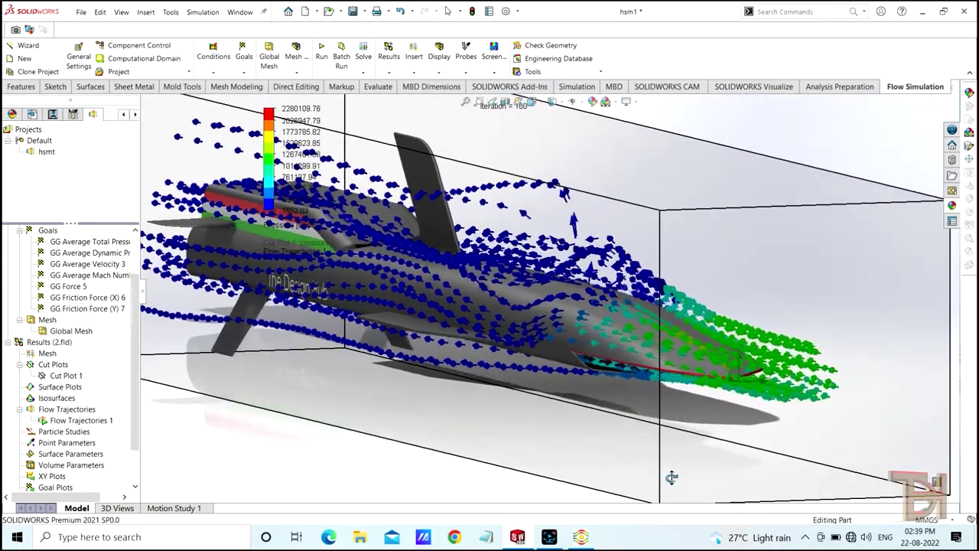
{"action": "scroll", "coordinate": [578, 273], "scroll_direction": "down", "scroll_amount": 3}
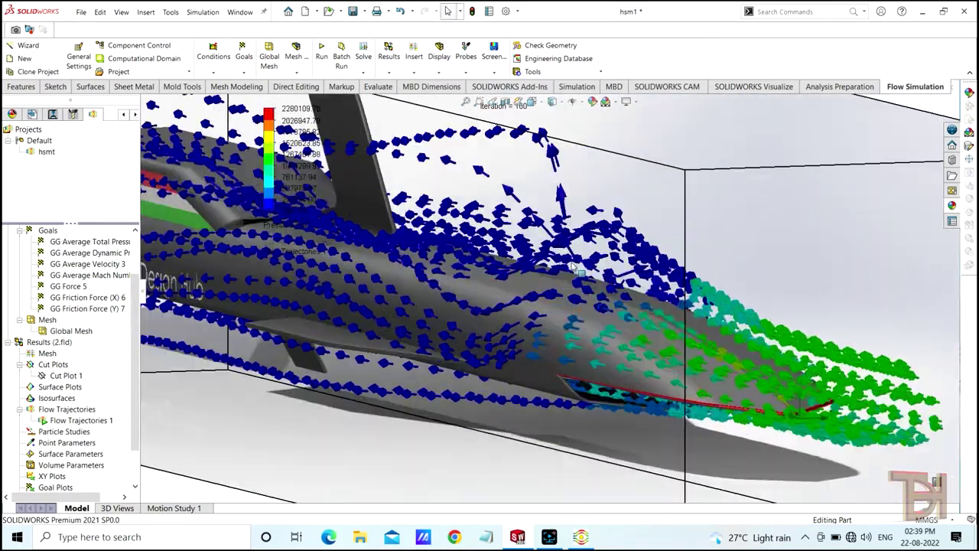
{"action": "scroll", "coordinate": [577, 273], "scroll_direction": "down", "scroll_amount": 3}
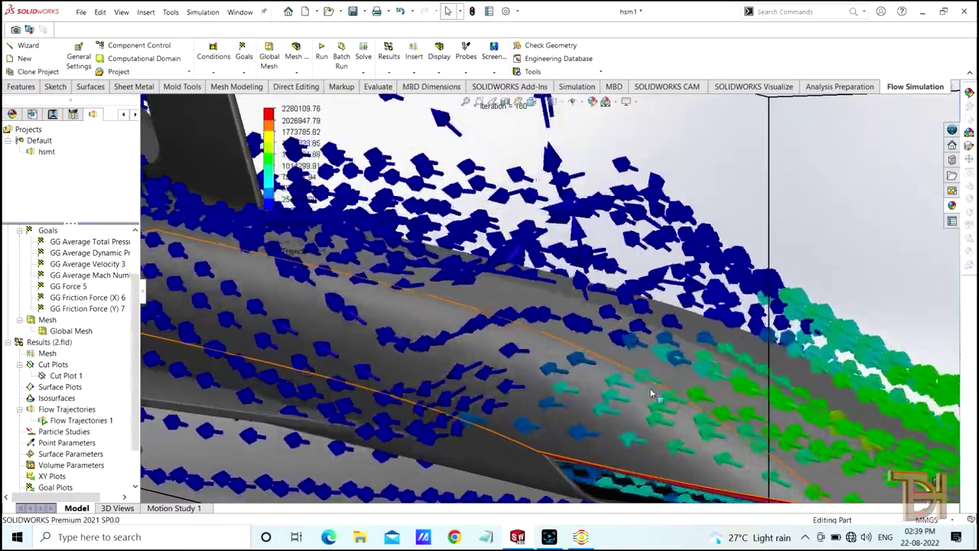
{"action": "scroll", "coordinate": [651, 394], "scroll_direction": "up", "scroll_amount": 2}
{"action": "scroll", "coordinate": [673, 394], "scroll_direction": "up", "scroll_amount": 2}
{"action": "scroll", "coordinate": [696, 394], "scroll_direction": "up", "scroll_amount": 2}
{"action": "scroll", "coordinate": [727, 395], "scroll_direction": "up", "scroll_amount": 2}
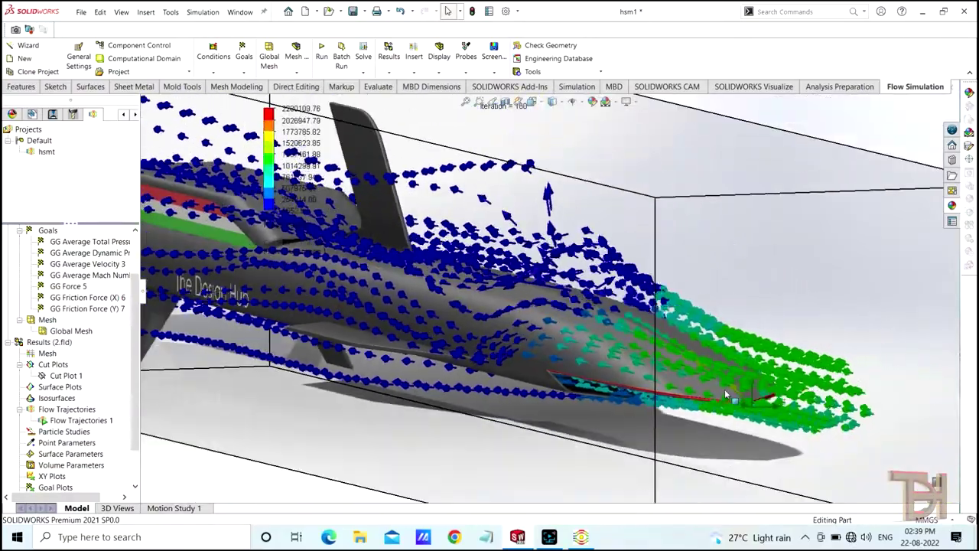
{"action": "mouse_move", "coordinate": [727, 395]}
{"action": "middle_mouse_down"}
{"action": "mouse_move", "coordinate": [641, 421]}
{"action": "mouse_move", "coordinate": [335, 295]}
{"action": "mouse_move", "coordinate": [432, 370]}
{"action": "middle_mouse_up"}
{"action": "middle_click_drag", "start_coordinate": [533, 439], "coordinate": [399, 312]}
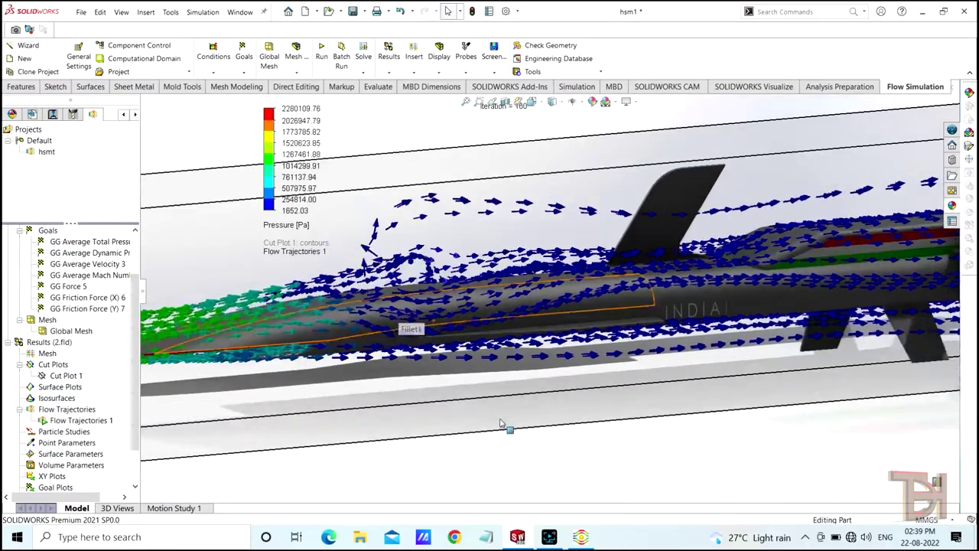
{"action": "mouse_move", "coordinate": [501, 423]}
{"action": "middle_mouse_down"}
{"action": "mouse_move", "coordinate": [568, 464]}
{"action": "mouse_move", "coordinate": [580, 422]}
{"action": "mouse_move", "coordinate": [633, 431]}
{"action": "mouse_move", "coordinate": [711, 390]}
{"action": "mouse_move", "coordinate": [673, 416]}
{"action": "mouse_move", "coordinate": [666, 404]}
{"action": "middle_mouse_up"}
{"action": "mouse_move", "coordinate": [649, 468]}
{"action": "middle_mouse_down"}
{"action": "mouse_move", "coordinate": [507, 373]}
{"action": "mouse_move", "coordinate": [612, 388]}
{"action": "middle_mouse_up"}
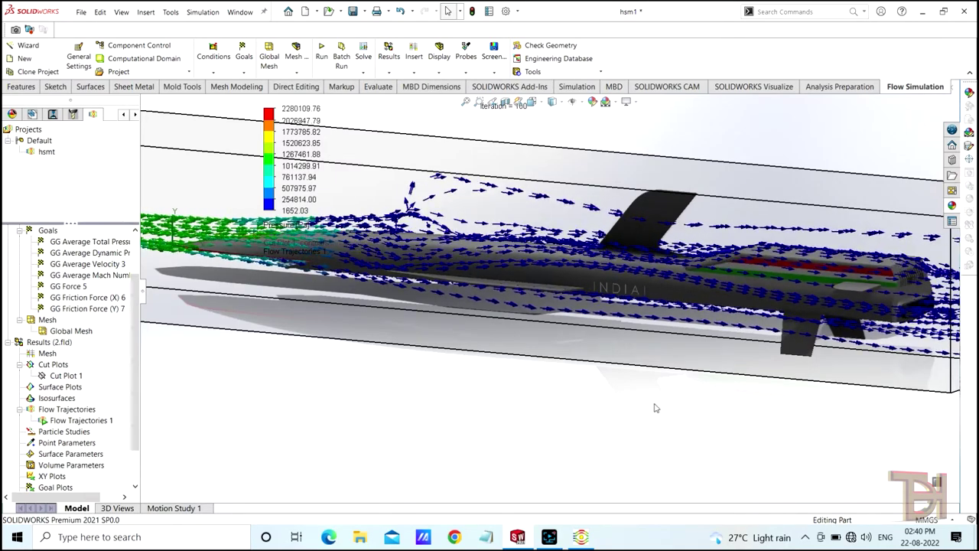
{"action": "middle_click_drag", "start_coordinate": [646, 417], "coordinate": [643, 397]}
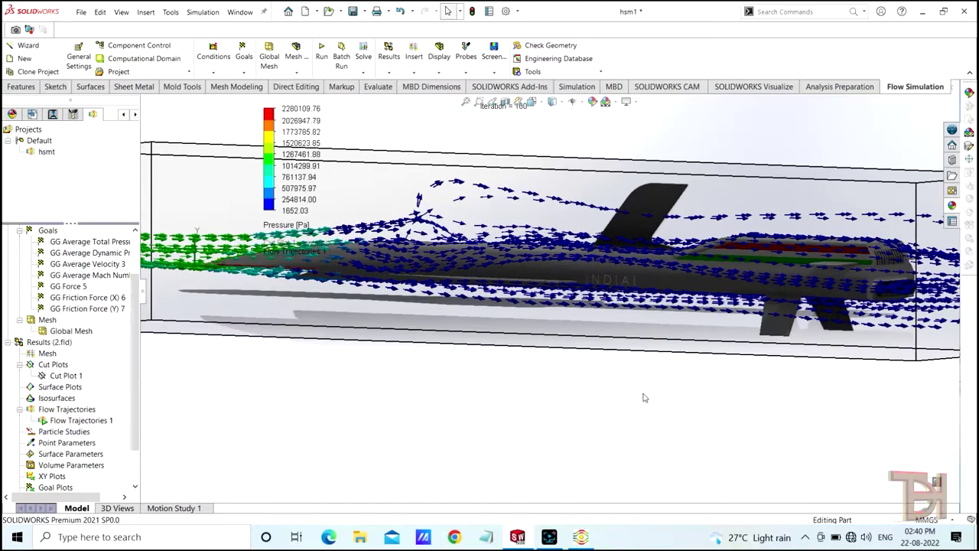
{"action": "scroll", "coordinate": [610, 370], "scroll_direction": "up", "scroll_amount": 2}
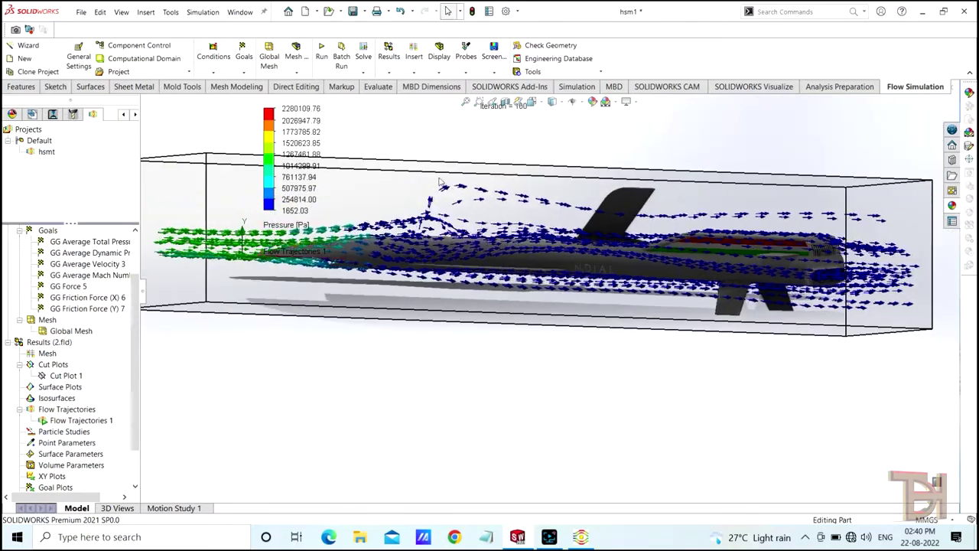
{"action": "scroll", "coordinate": [440, 183], "scroll_direction": "down", "scroll_amount": 2}
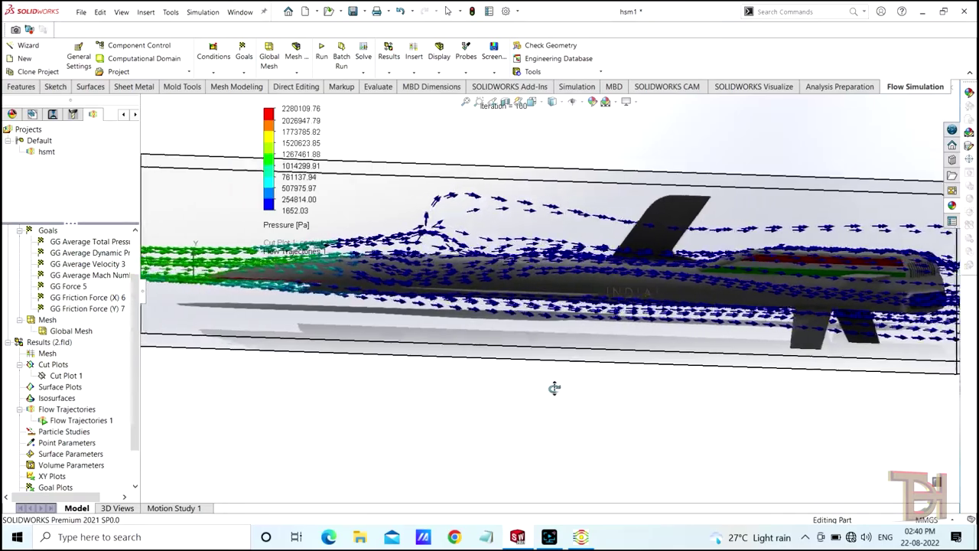
{"action": "mouse_move", "coordinate": [556, 389]}
{"action": "middle_mouse_down"}
{"action": "mouse_move", "coordinate": [641, 400]}
{"action": "mouse_move", "coordinate": [627, 396]}
{"action": "middle_mouse_up"}
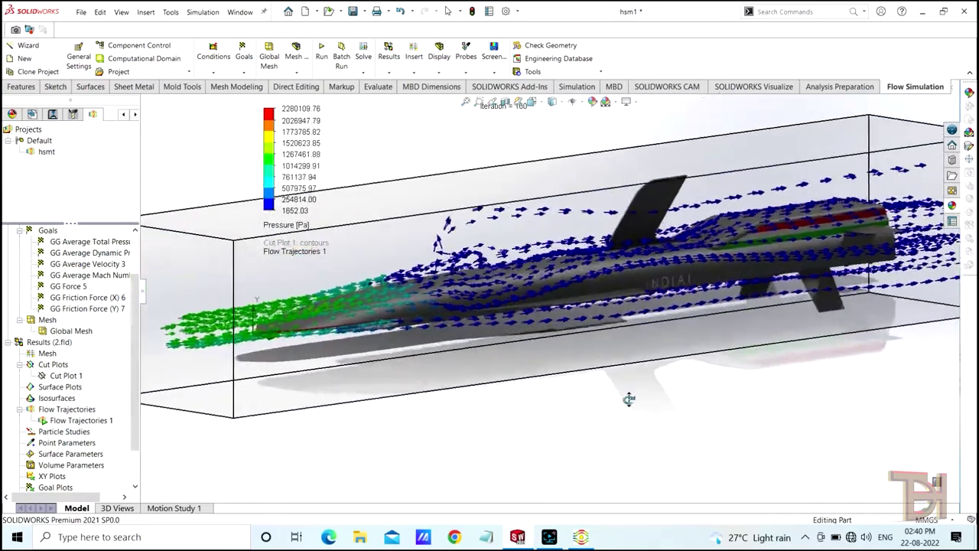
{"action": "mouse_move", "coordinate": [593, 329]}
{"action": "middle_mouse_down"}
{"action": "mouse_move", "coordinate": [597, 378]}
{"action": "mouse_move", "coordinate": [618, 329]}
{"action": "mouse_move", "coordinate": [697, 300]}
{"action": "mouse_move", "coordinate": [678, 317]}
{"action": "mouse_move", "coordinate": [677, 406]}
{"action": "middle_mouse_up"}
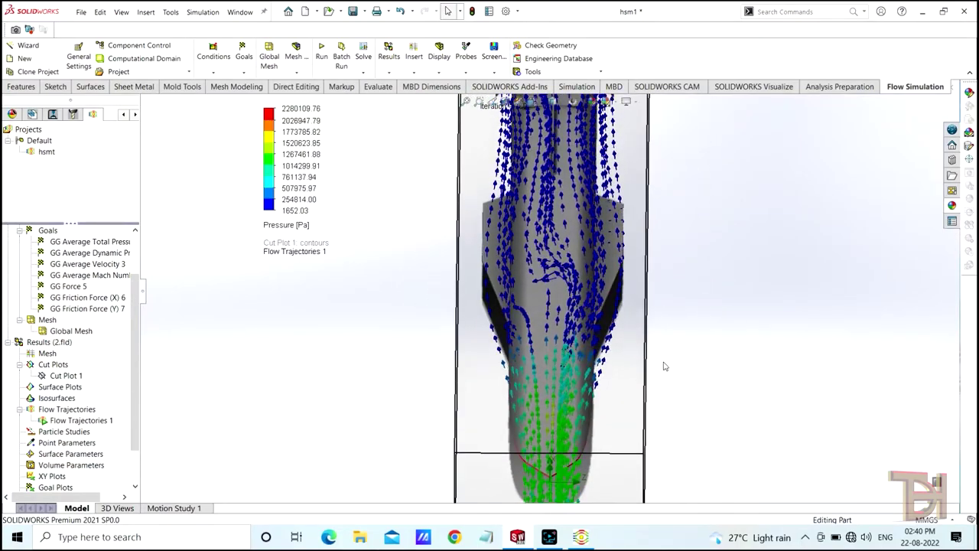
{"action": "middle_click_drag", "start_coordinate": [664, 367], "coordinate": [660, 316]}
{"action": "scroll", "coordinate": [656, 258], "scroll_direction": "down", "scroll_amount": 2}
{"action": "scroll", "coordinate": [547, 268], "scroll_direction": "down", "scroll_amount": 2}
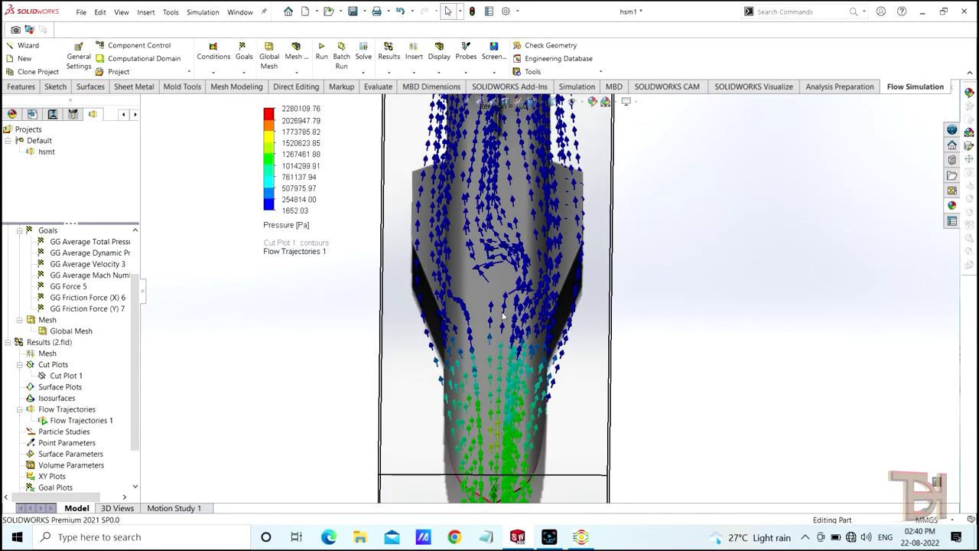
{"action": "scroll", "coordinate": [439, 280], "scroll_direction": "down", "scroll_amount": 2}
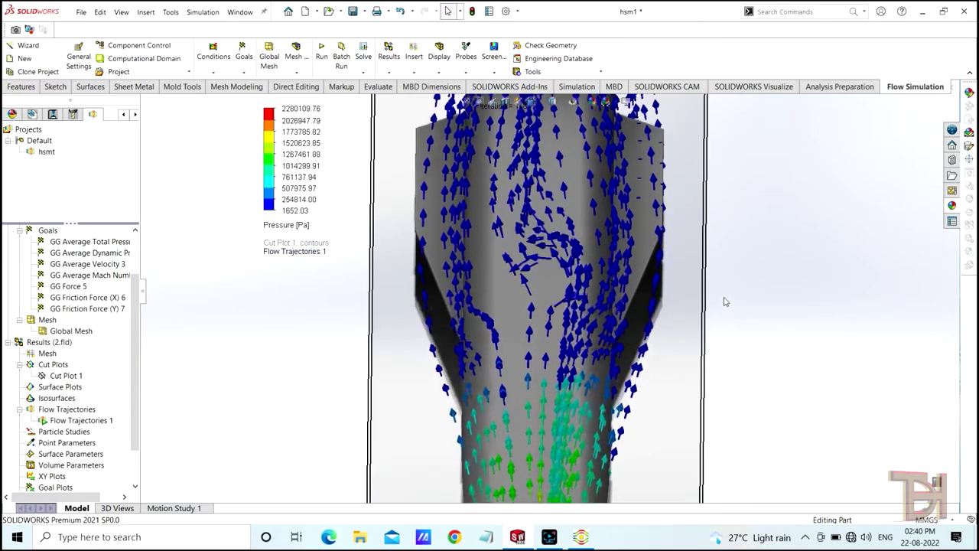
{"action": "key", "text": "z"}
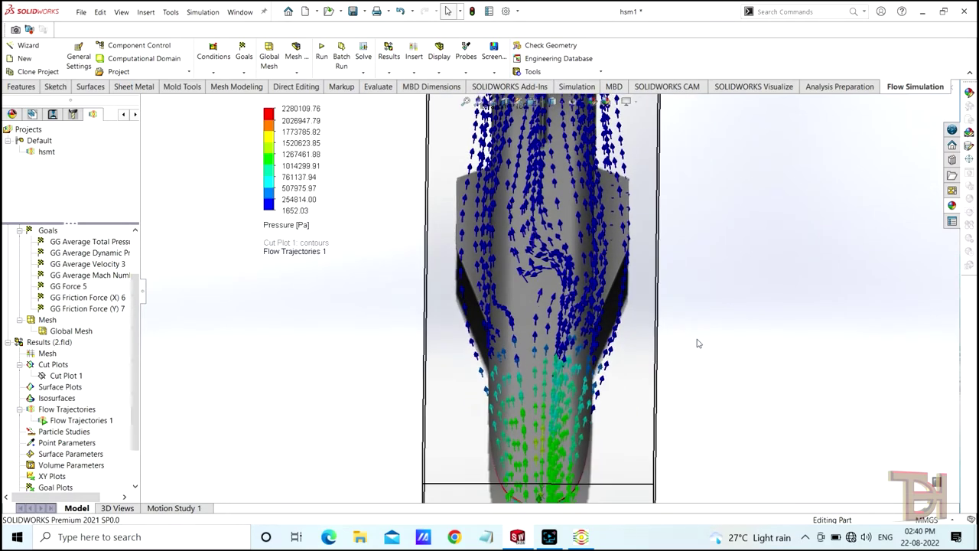
{"action": "key", "text": "z"}
{"action": "key", "text": "z"}
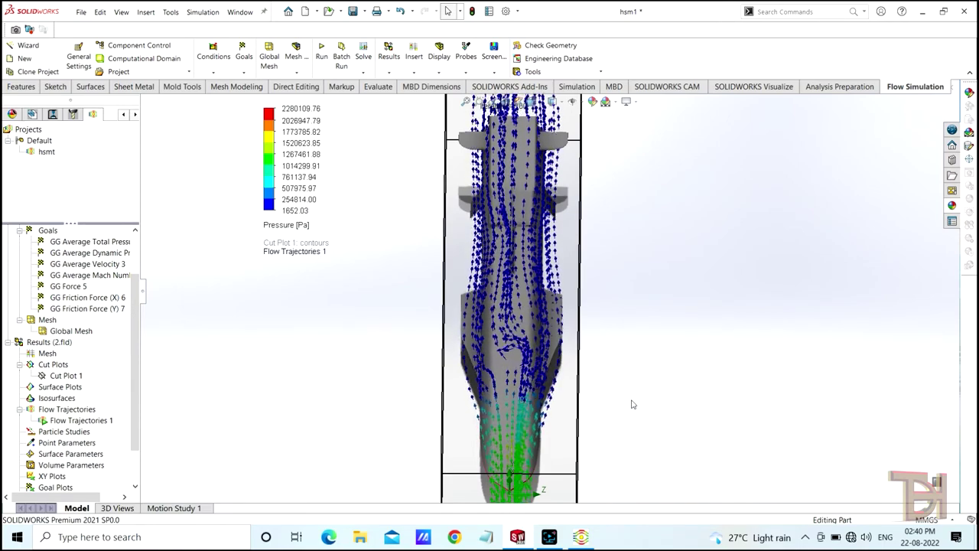
{"action": "mouse_move", "coordinate": [629, 402]}
{"action": "middle_mouse_down"}
{"action": "mouse_move", "coordinate": [610, 360]}
{"action": "mouse_move", "coordinate": [681, 406]}
{"action": "middle_mouse_up"}
{"action": "scroll", "coordinate": [685, 413], "scroll_direction": "down", "scroll_amount": 3}
{"action": "scroll", "coordinate": [686, 414], "scroll_direction": "down", "scroll_amount": 2}
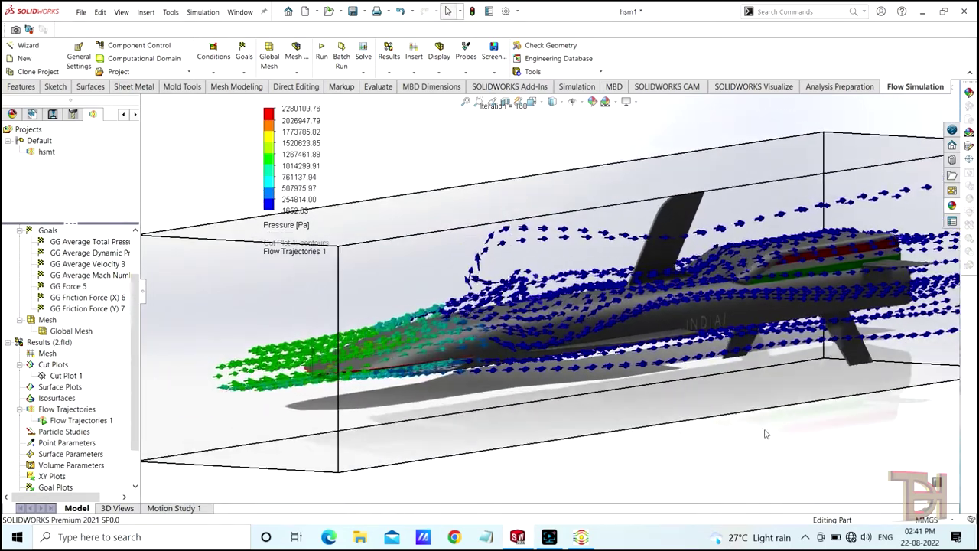
{"action": "scroll", "coordinate": [838, 353], "scroll_direction": "up", "scroll_amount": 2}
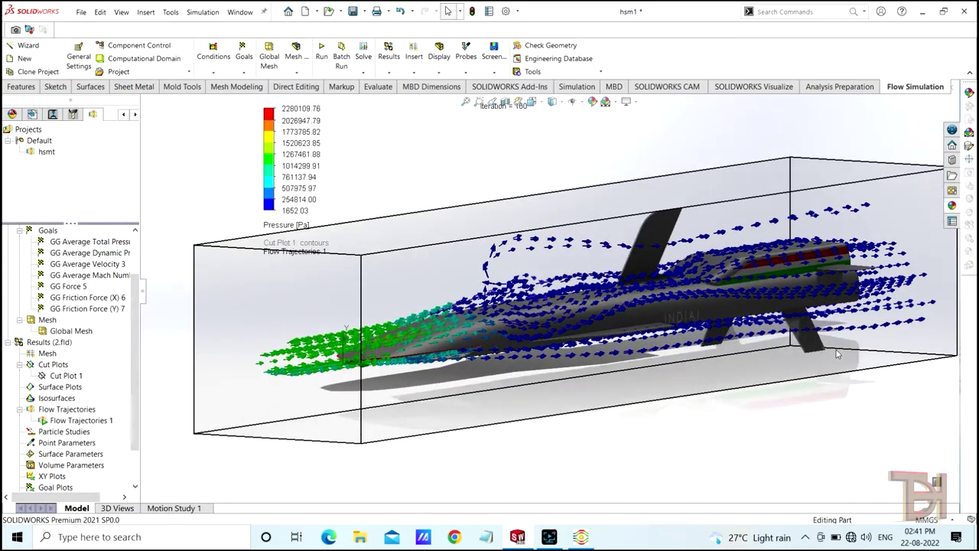
{"action": "scroll", "coordinate": [735, 437], "scroll_direction": "down", "scroll_amount": 2}
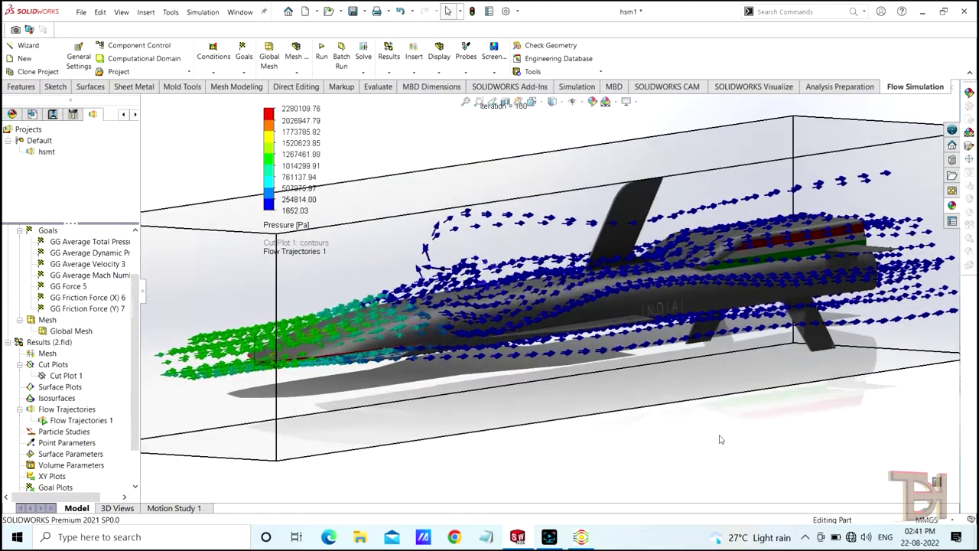
{"action": "mouse_move", "coordinate": [719, 440]}
{"action": "middle_mouse_down"}
{"action": "mouse_move", "coordinate": [748, 450]}
{"action": "mouse_move", "coordinate": [735, 391]}
{"action": "middle_mouse_up"}
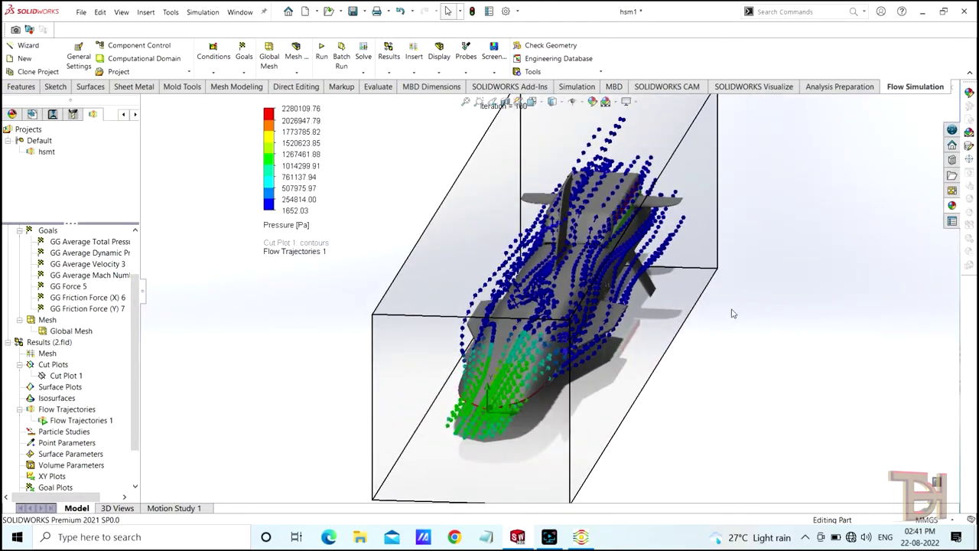
{"action": "middle_click_drag", "start_coordinate": [769, 313], "coordinate": [759, 306]}
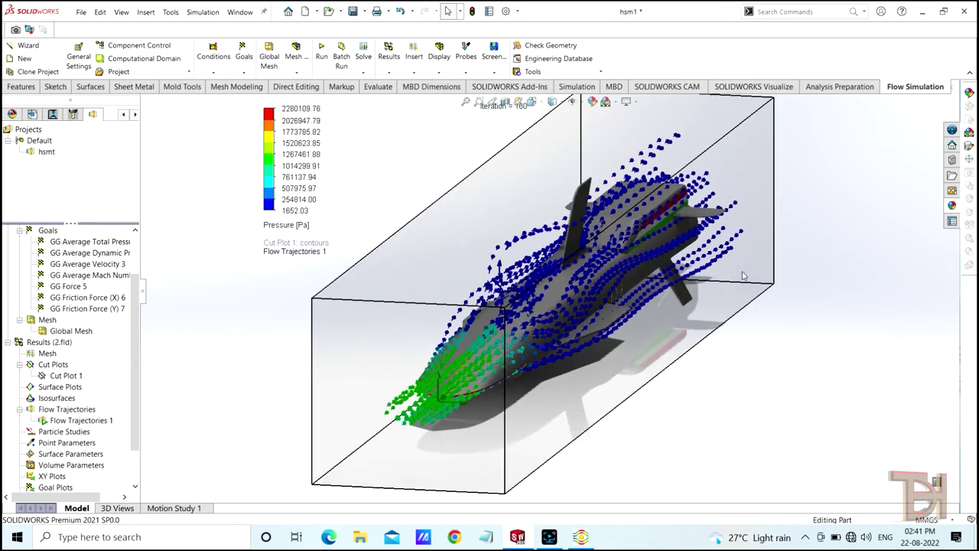